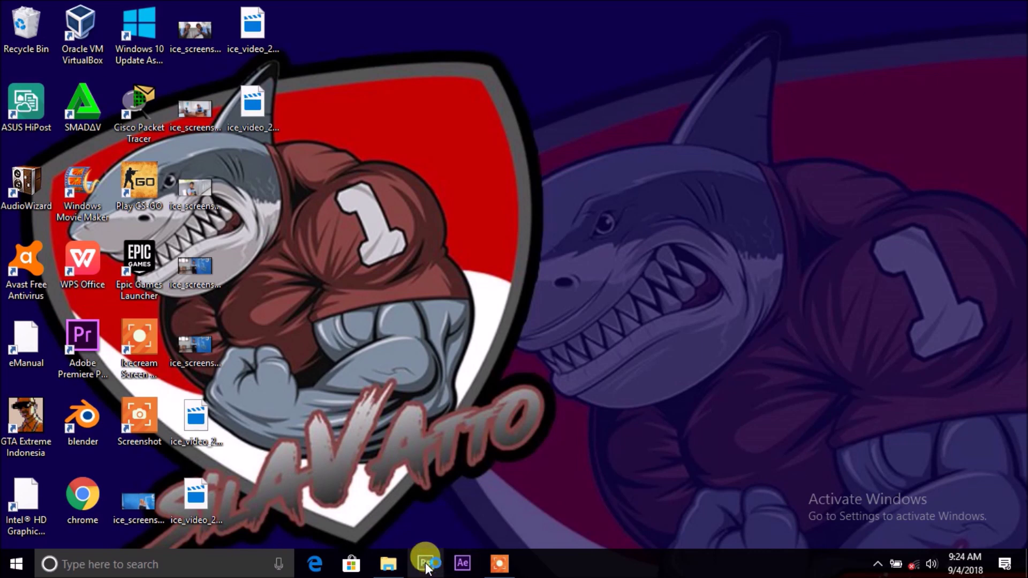
Step: Launch Photoshop and create a white 21 × 21 cm document at 100 pixels per inch
click(426, 566)
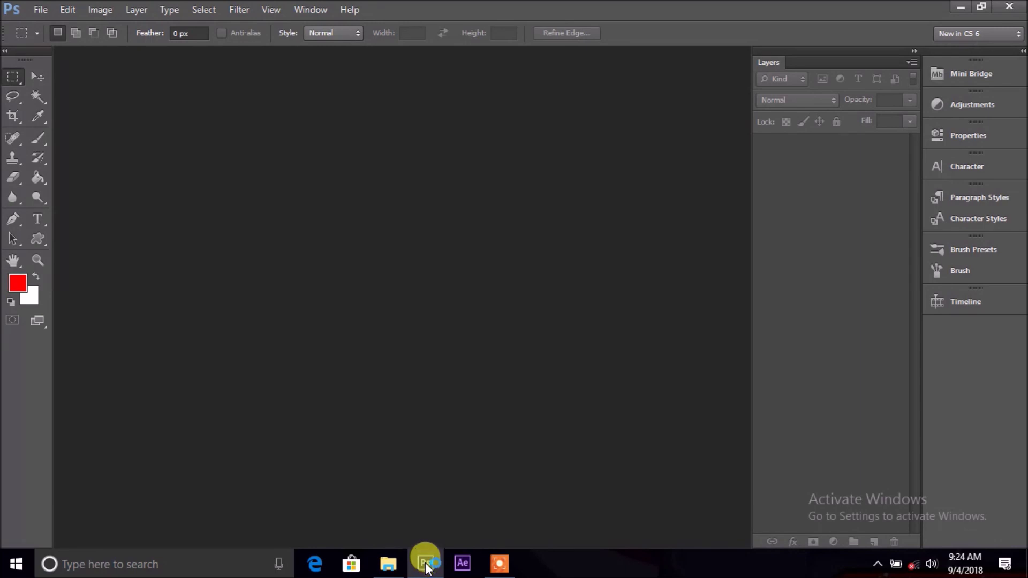
key(ctrl+n)
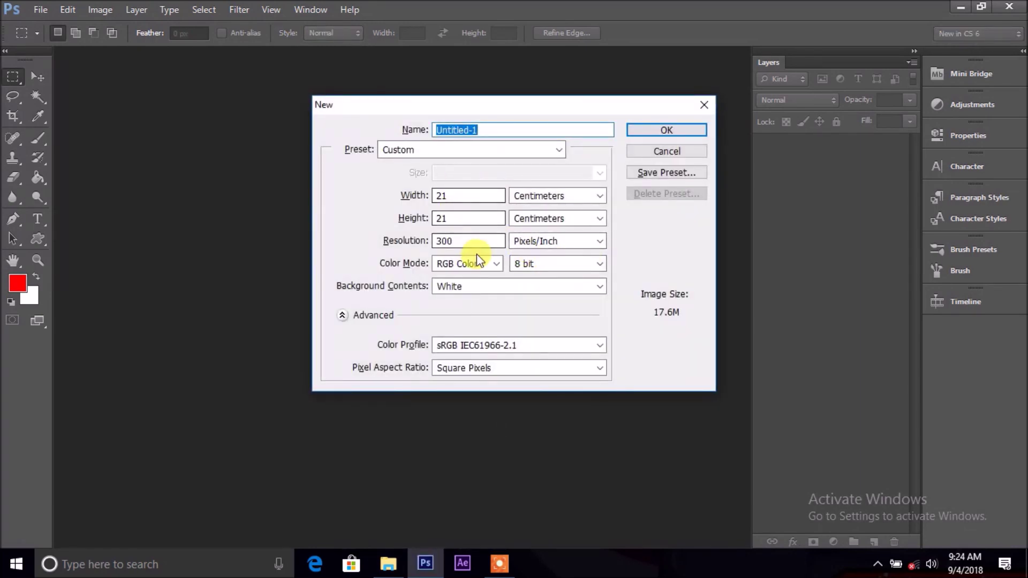
click(487, 238)
key(BackSpace)
key(BackSpace)
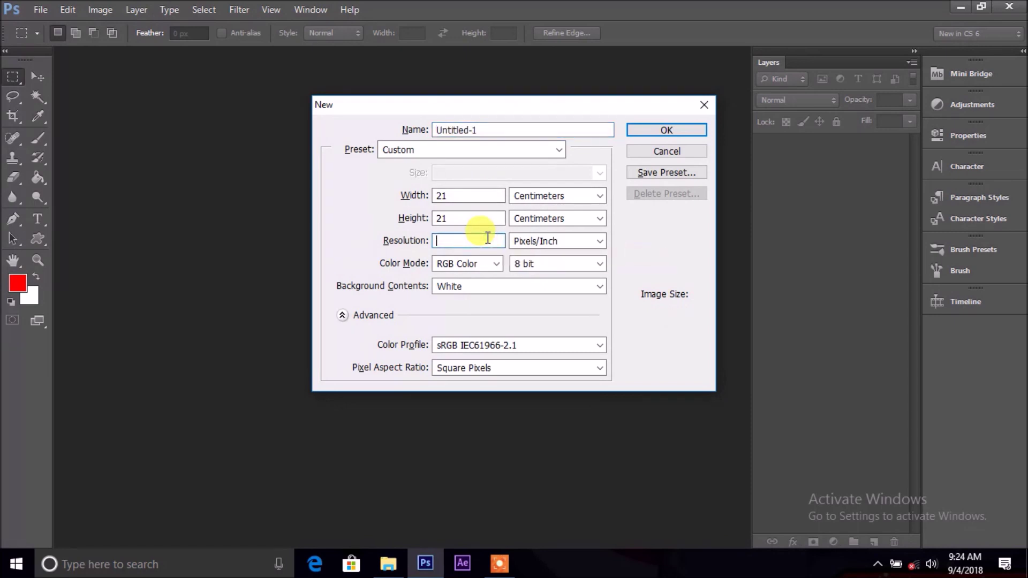
text(100)
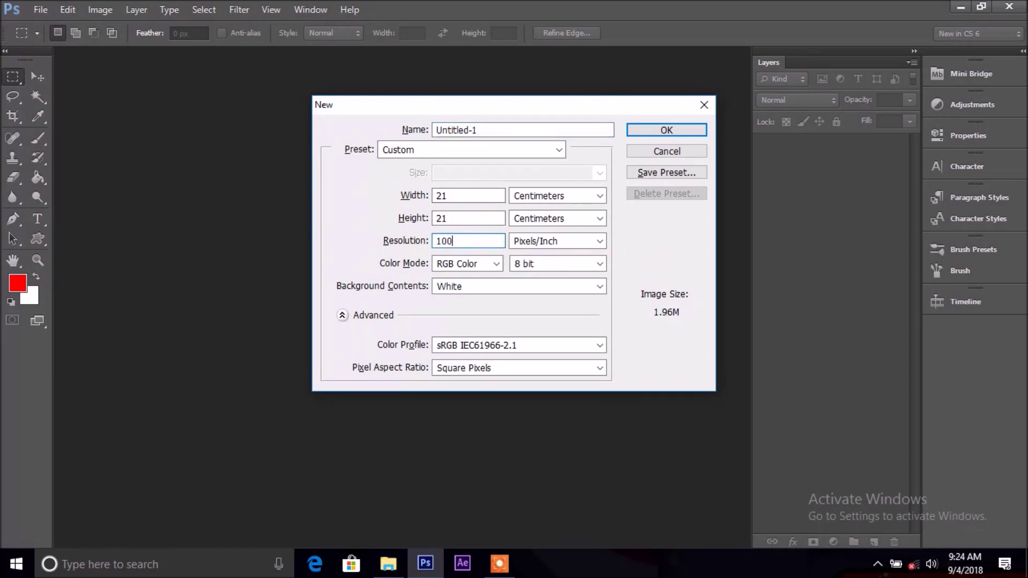
key(Return)
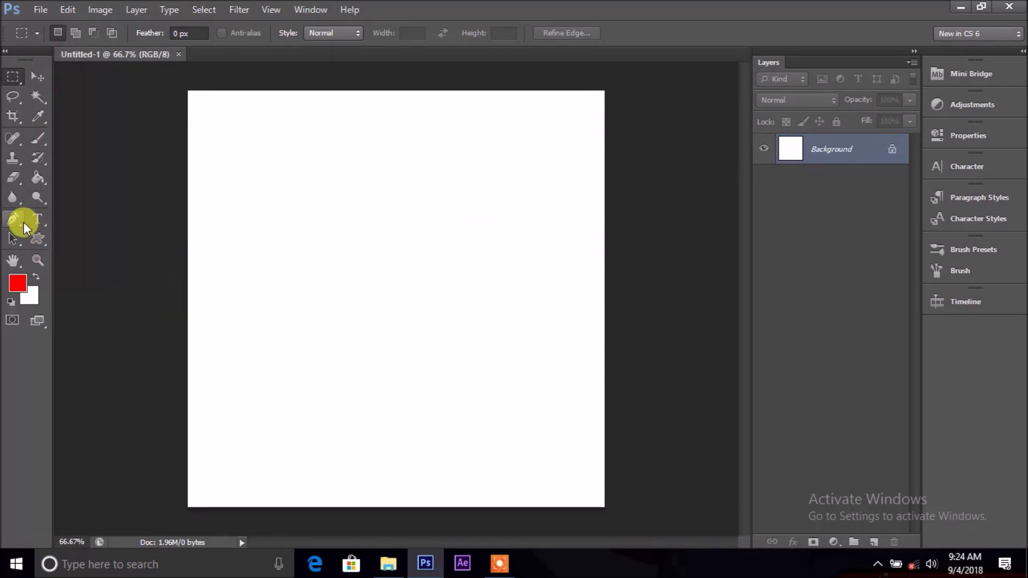
Step: Turn on the canvas grid and place the shield's top-left anchor with the Pen tool
click(271, 10)
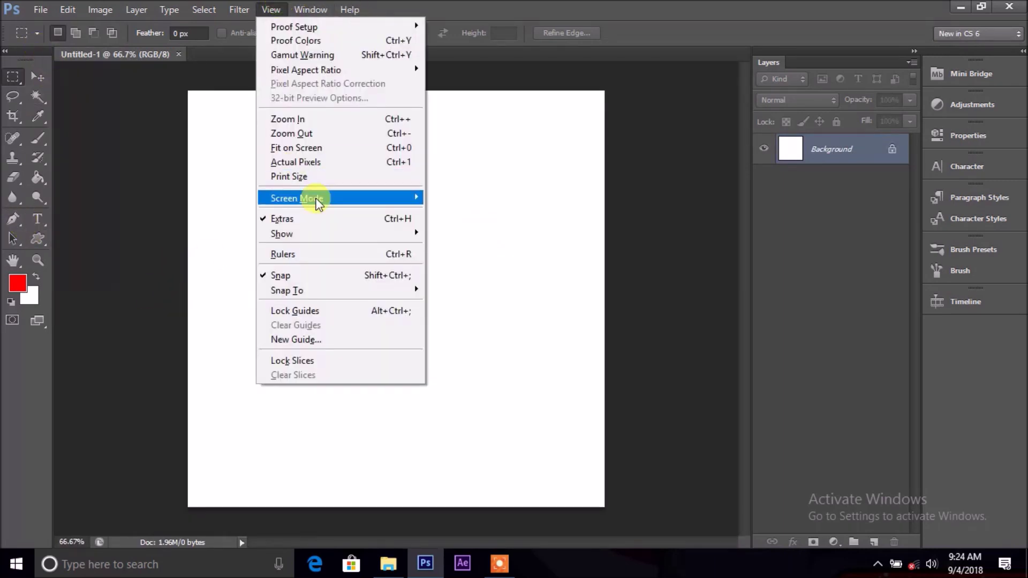
mouse_move(282, 234)
click(552, 277)
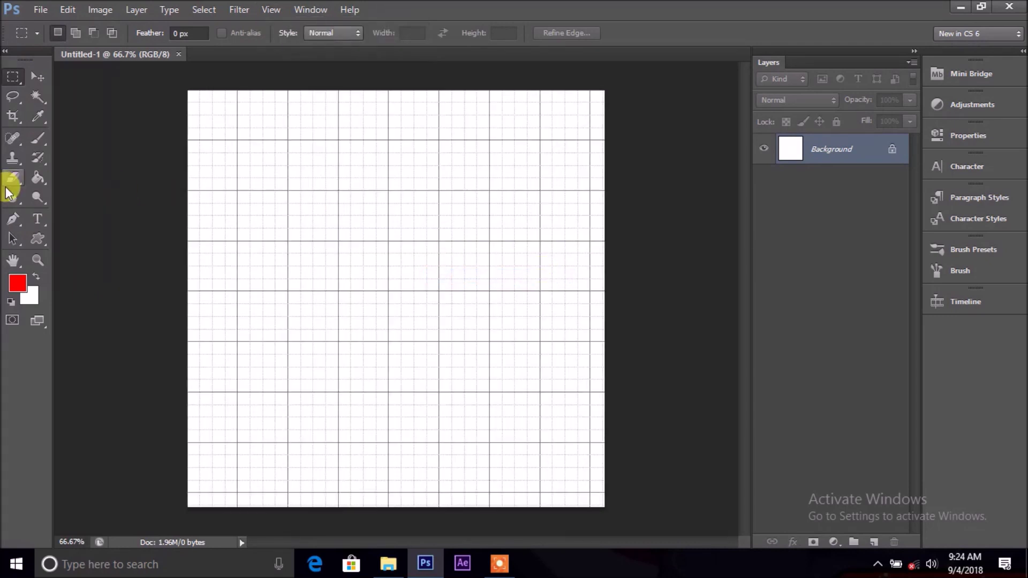
click(7, 218)
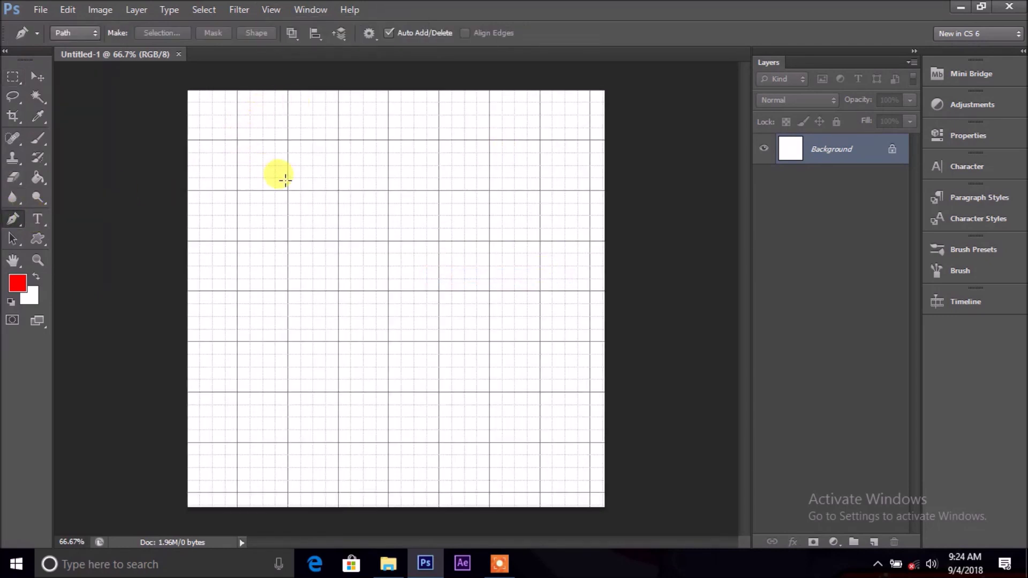
click(238, 140)
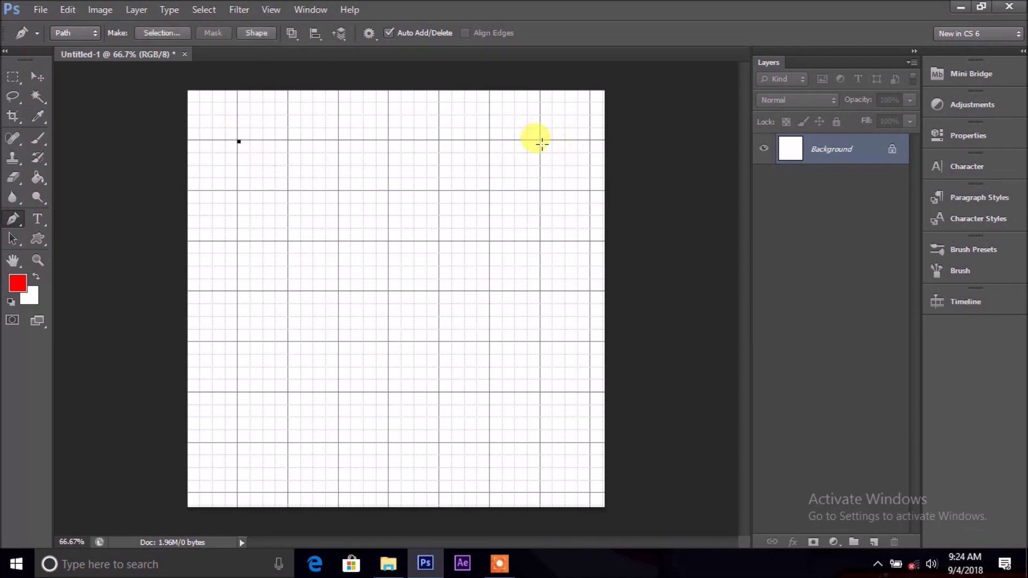
click(538, 140)
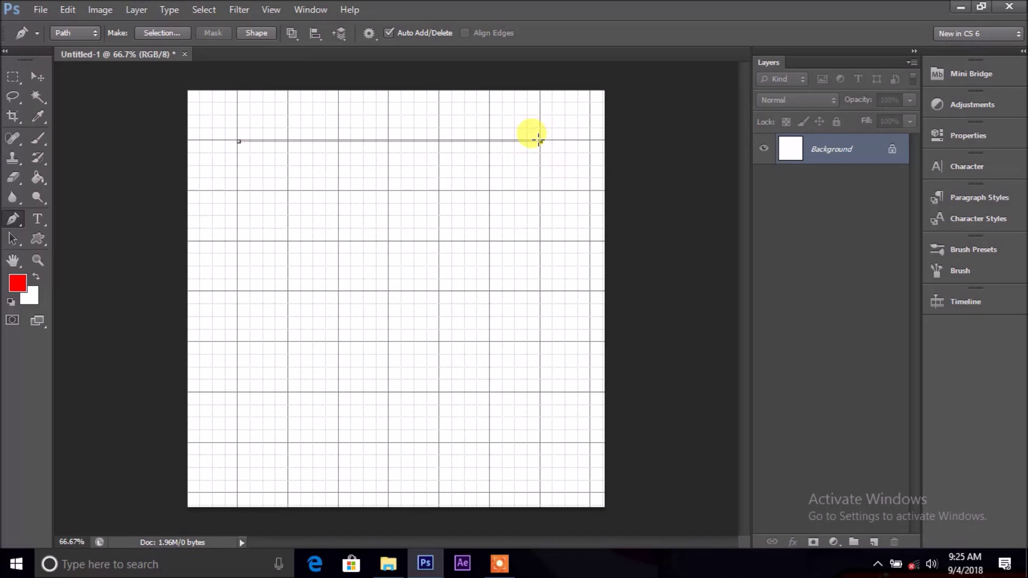
key(ctrl+z)
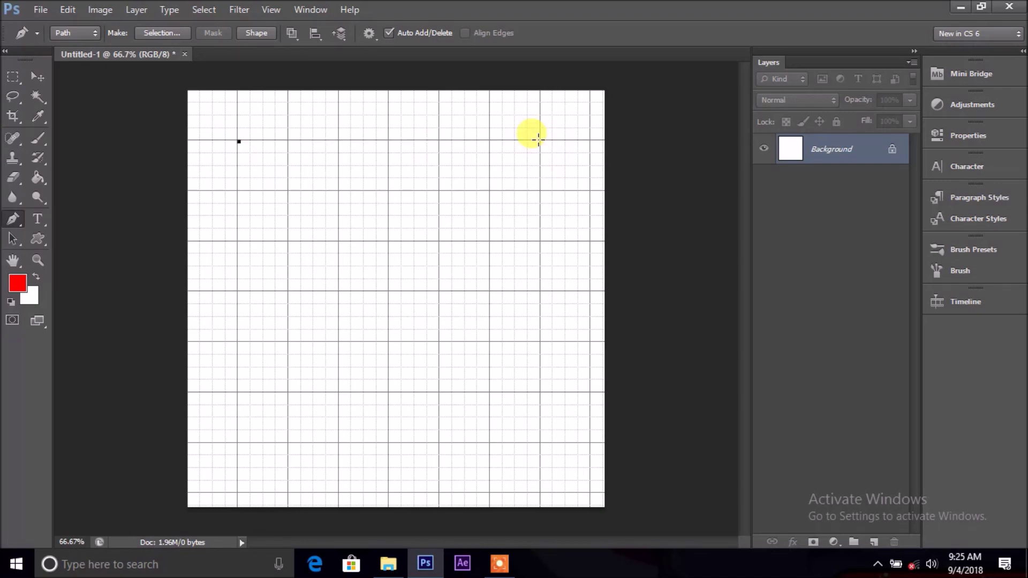
Step: Draw the arched top edge, curved sides and pointed bottom tip, closing the shield path
mouse_move(540, 141)
mouse_down()
mouse_move(627, 178)
mouse_move(689, 180)
mouse_up()
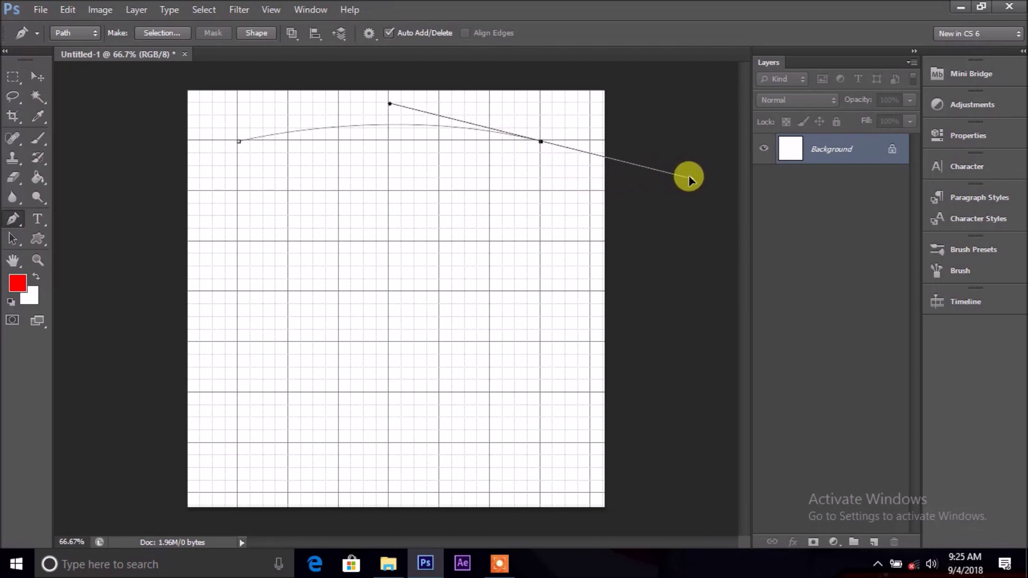
drag(686, 176, 679, 178)
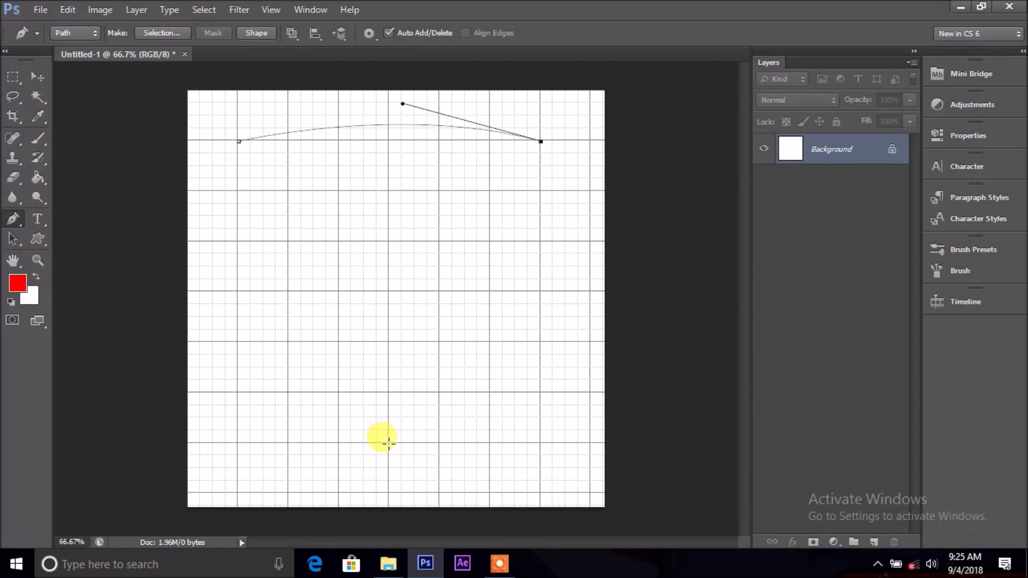
mouse_move(389, 442)
mouse_down()
mouse_move(304, 491)
mouse_move(251, 448)
mouse_move(230, 493)
mouse_up()
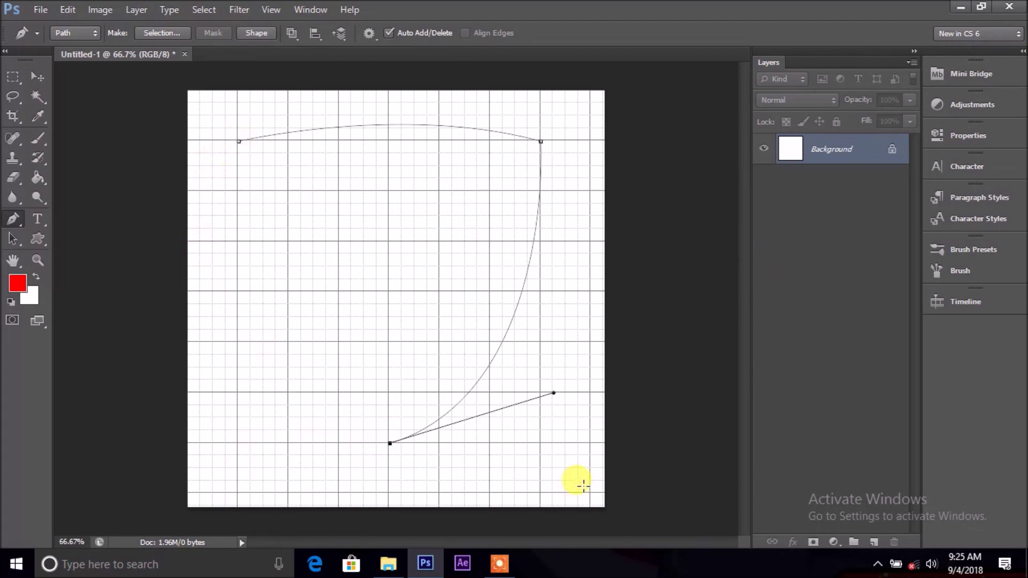
key(ctrl+minus)
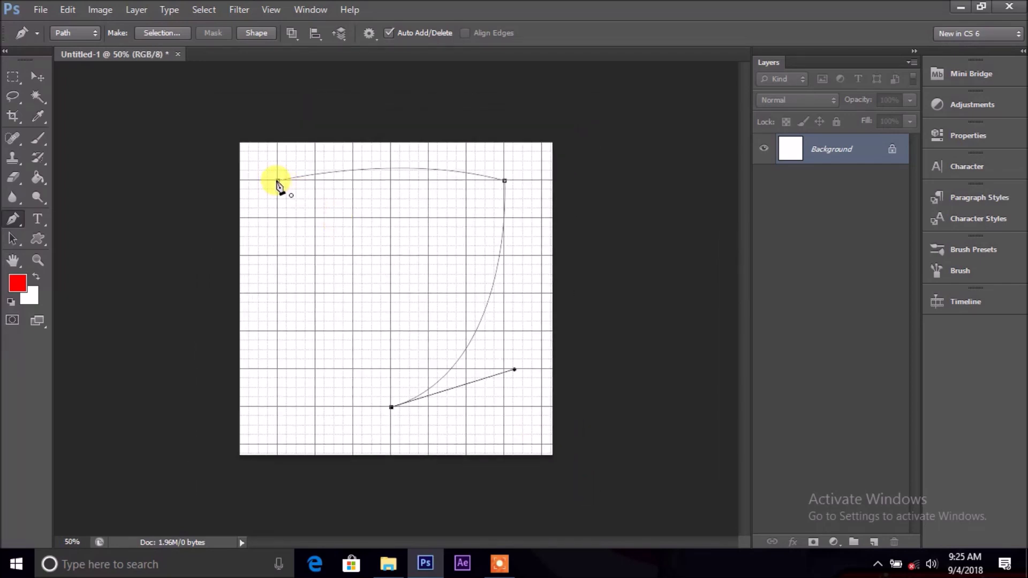
mouse_move(278, 181)
mouse_down()
mouse_move(298, 79)
mouse_move(295, 12)
mouse_up()
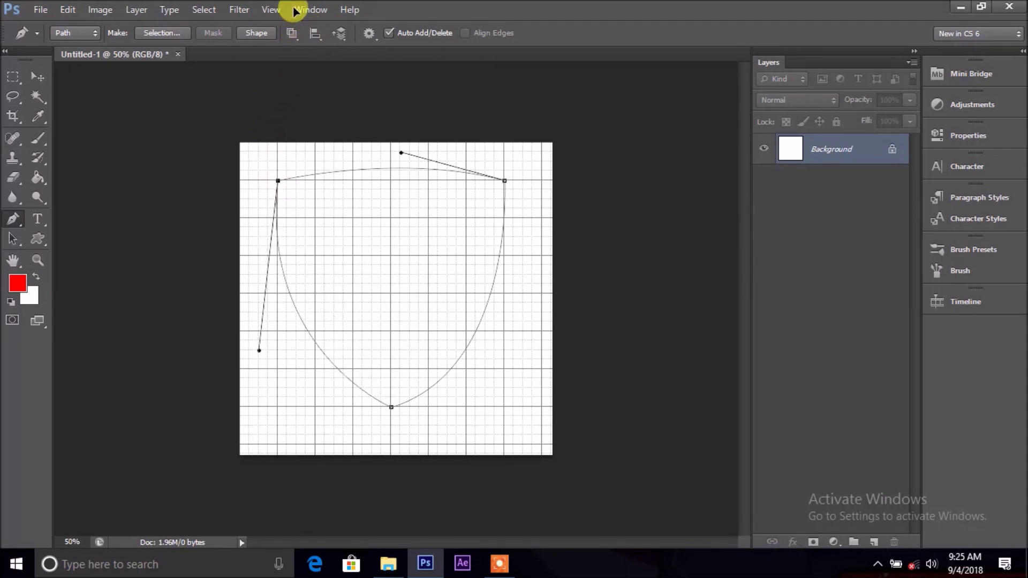
drag(294, 12, 294, 11)
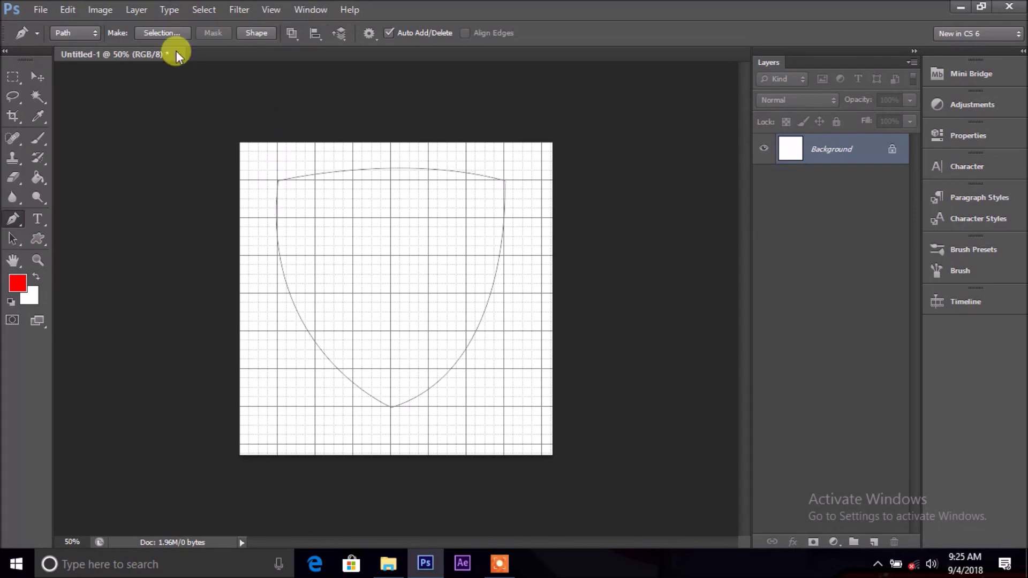
Step: Convert the shield path to a selection and set the foreground colour to black
click(189, 33)
key(Return)
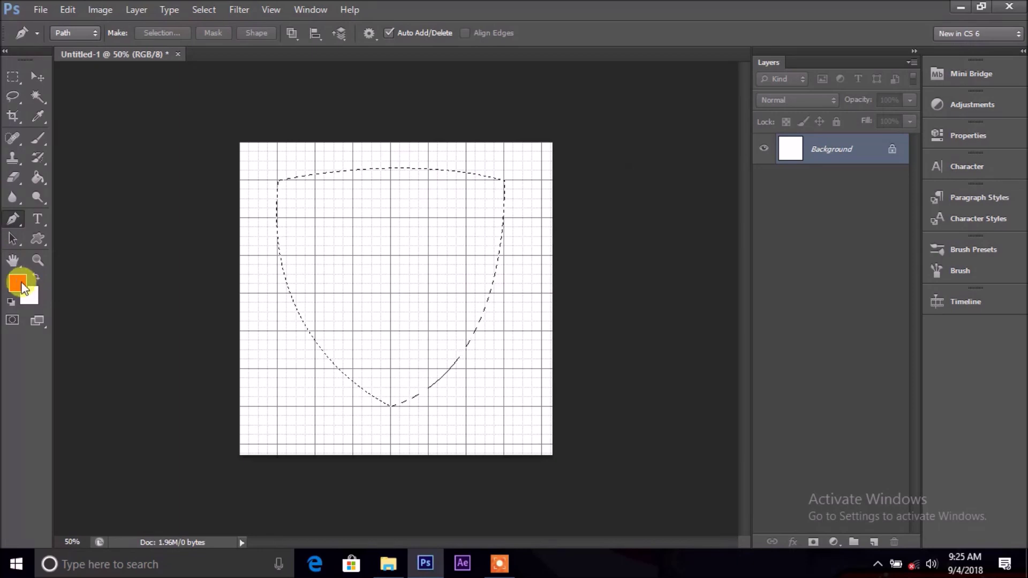
click(18, 283)
text(0)
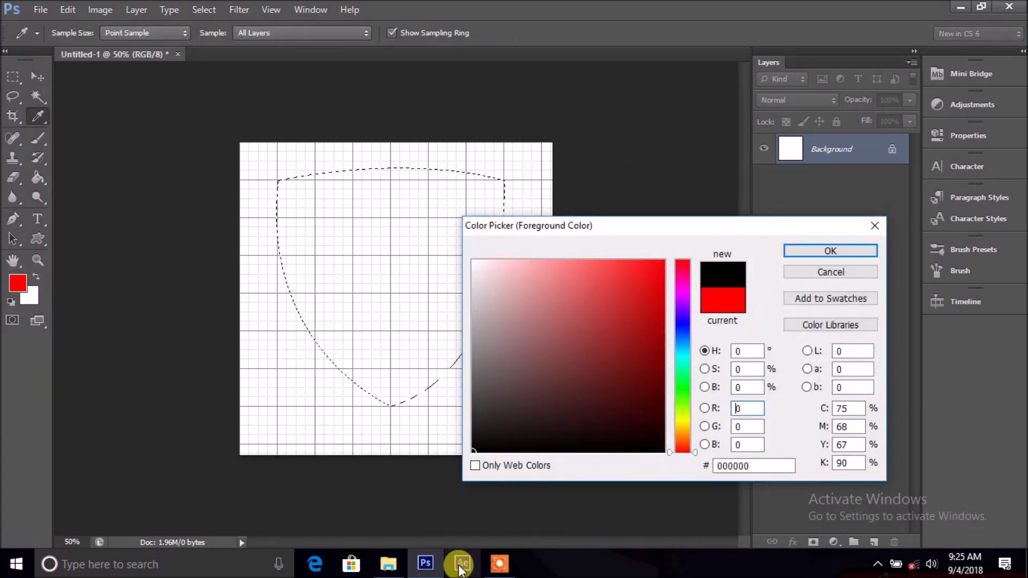
key(Return)
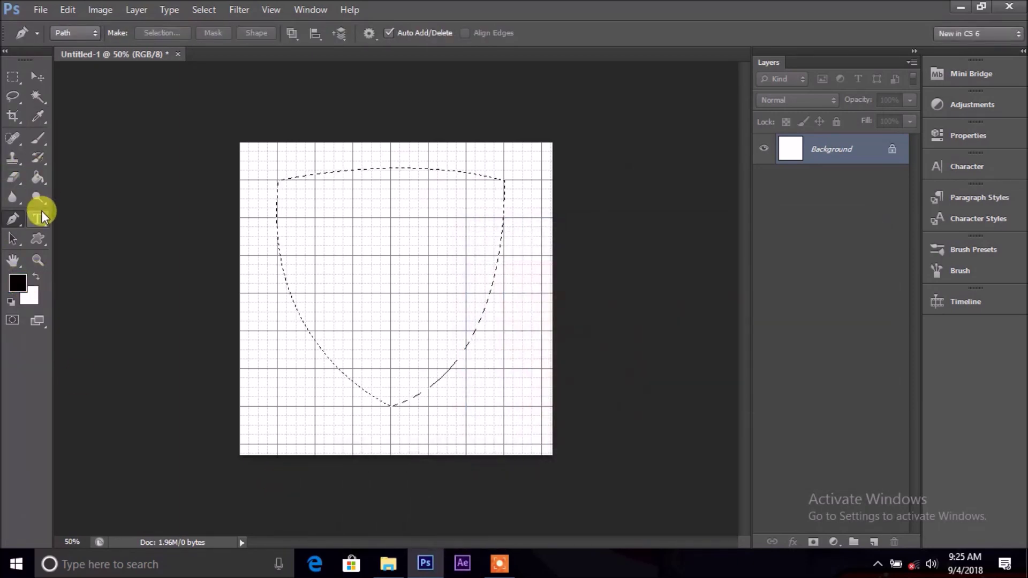
Step: Fill the shield selection with black on a new Layer 1 and deselect
click(35, 185)
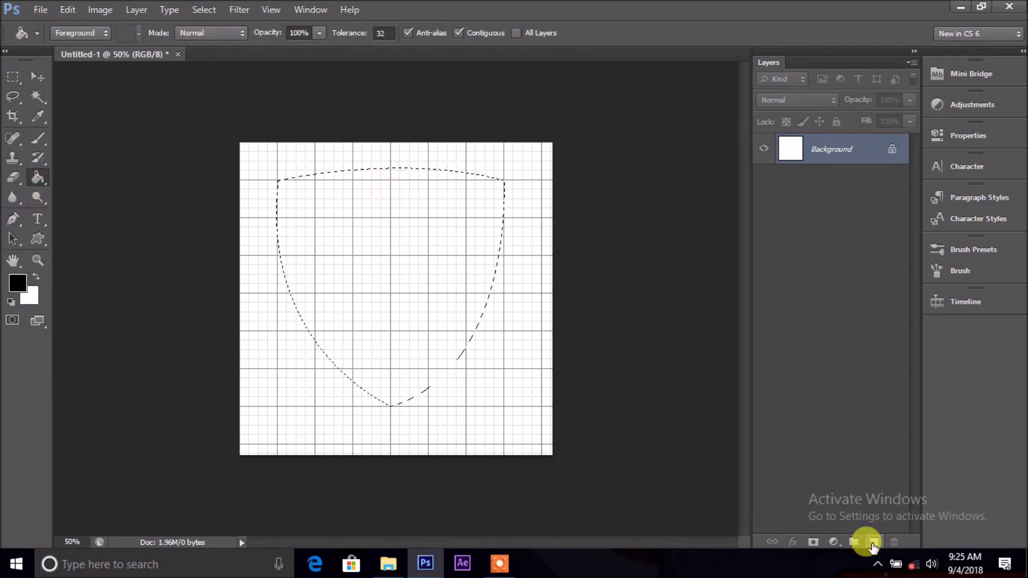
click(883, 540)
click(363, 310)
key(ctrl+d)
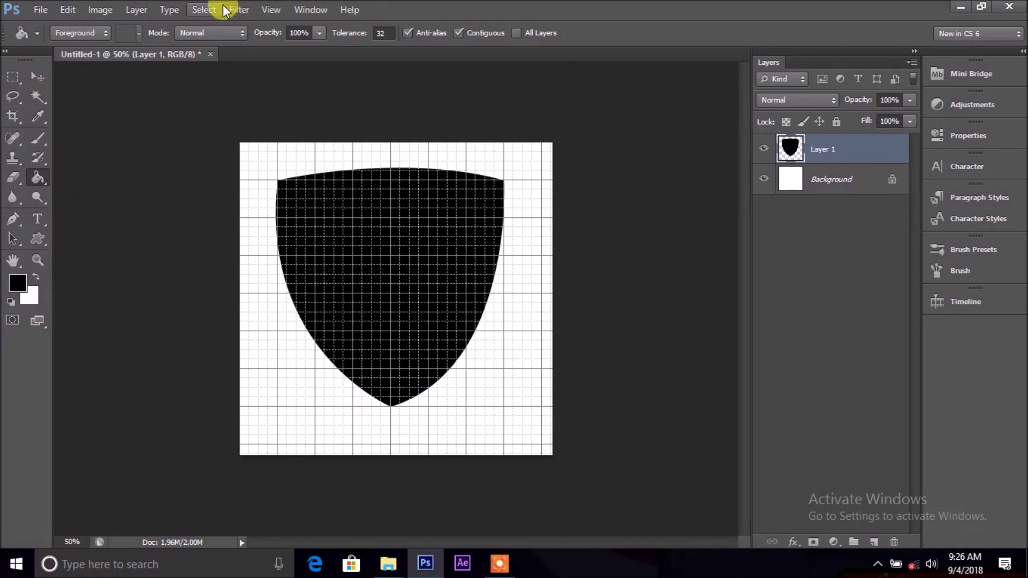
Step: Hide the grid overlay
click(271, 10)
mouse_move(283, 234)
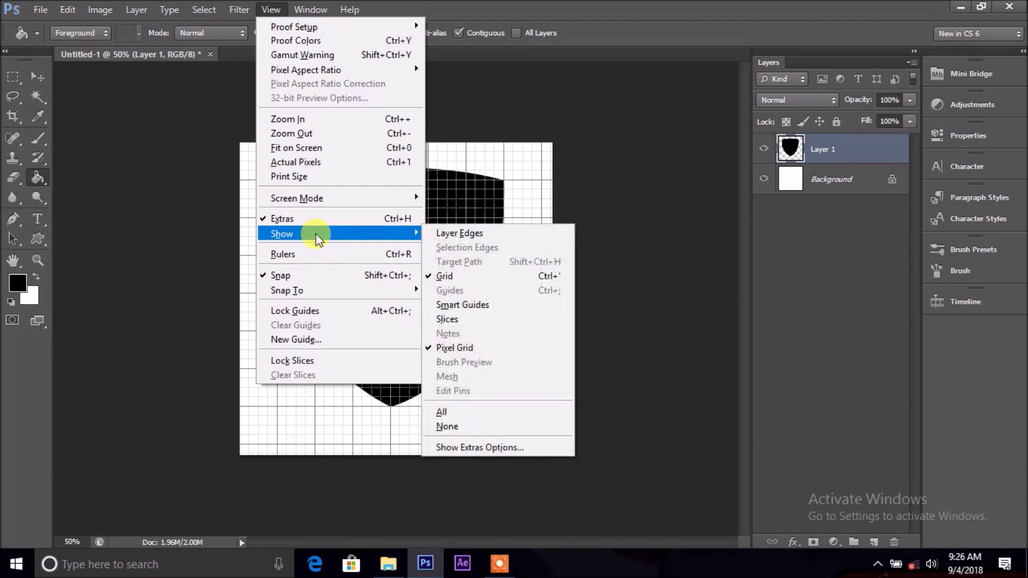
click(480, 277)
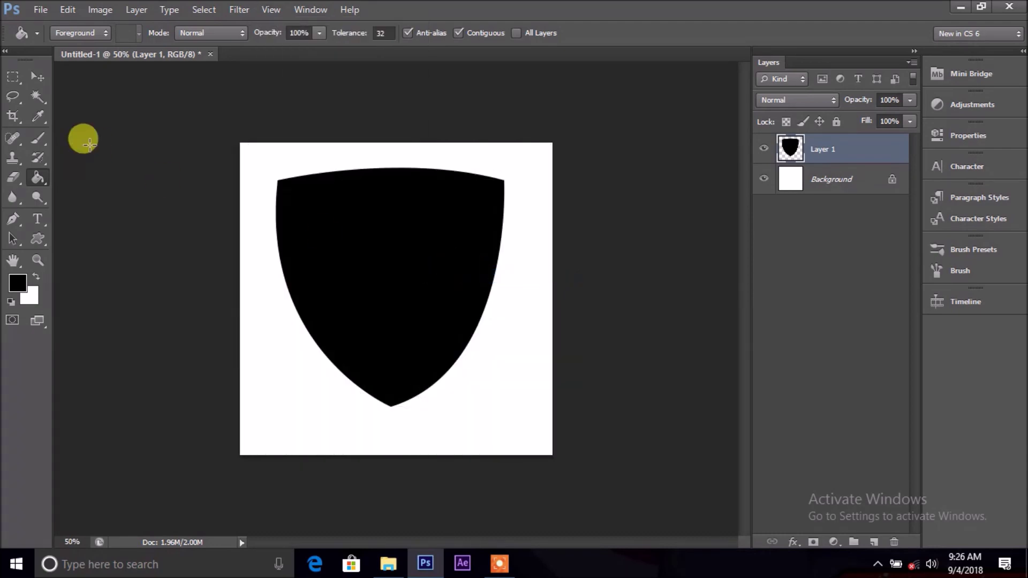
click(36, 76)
Step: Centre the black shield horizontally and vertically on the canvas
key(ctrl+a)
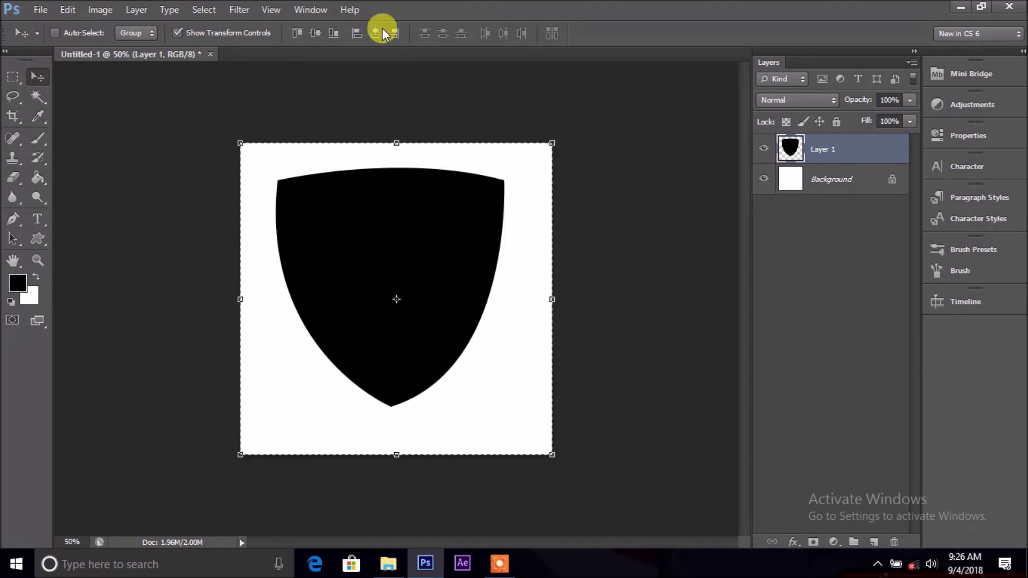
click(376, 33)
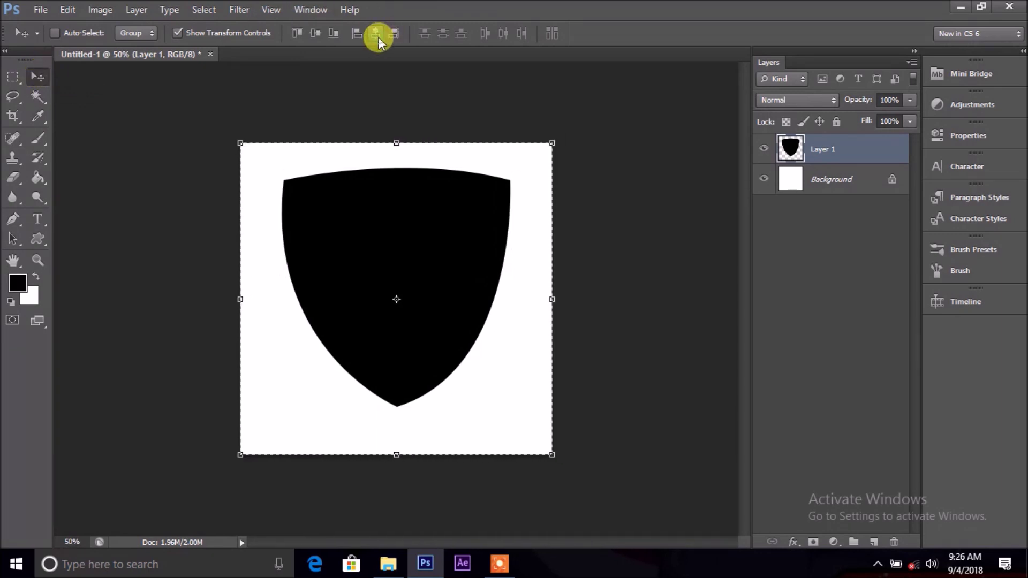
click(315, 32)
key(ctrl+d)
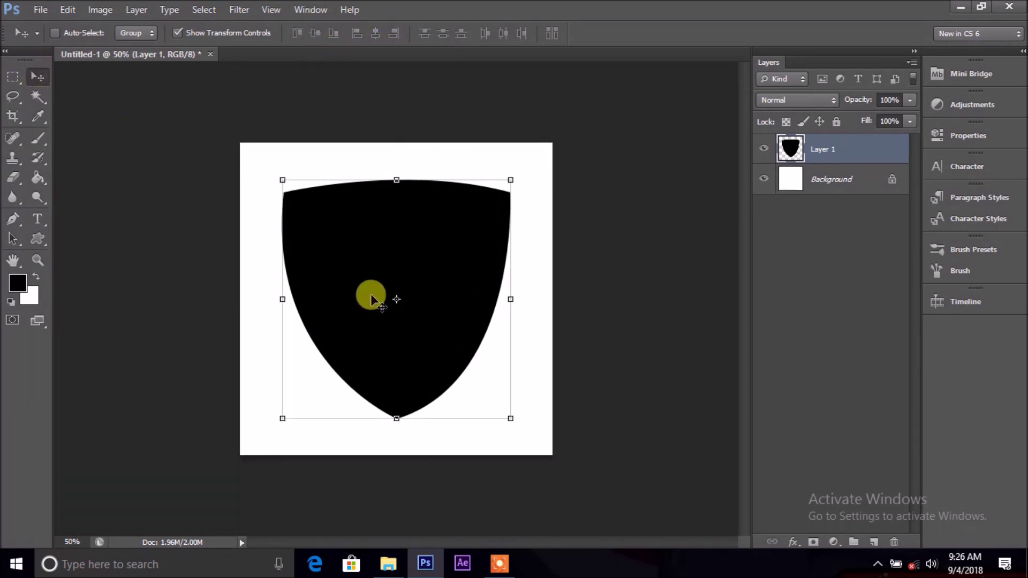
Step: Duplicate the shield layer and shrink the copy to about 94%
key(ctrl+j)
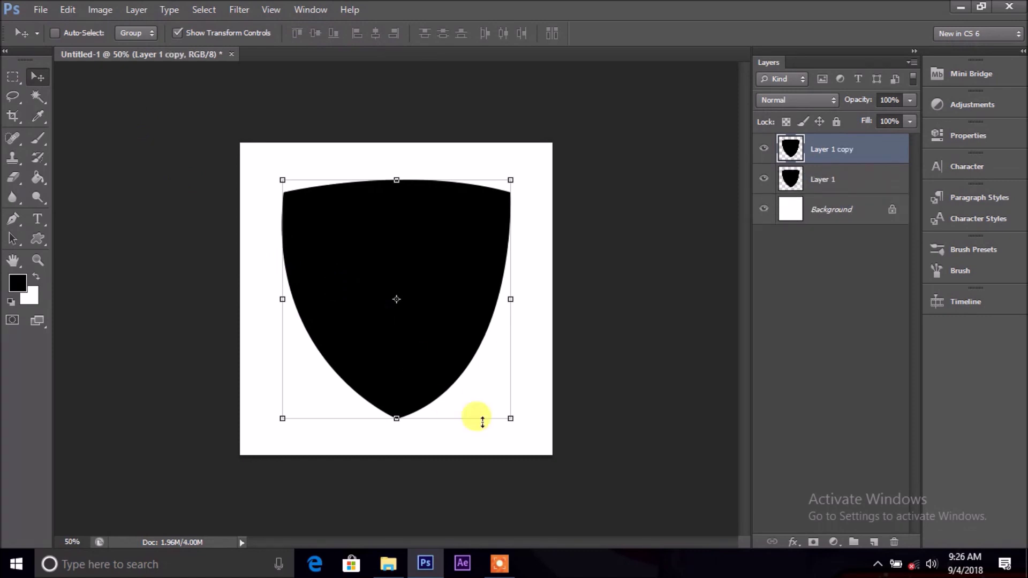
drag(512, 420, 496, 407)
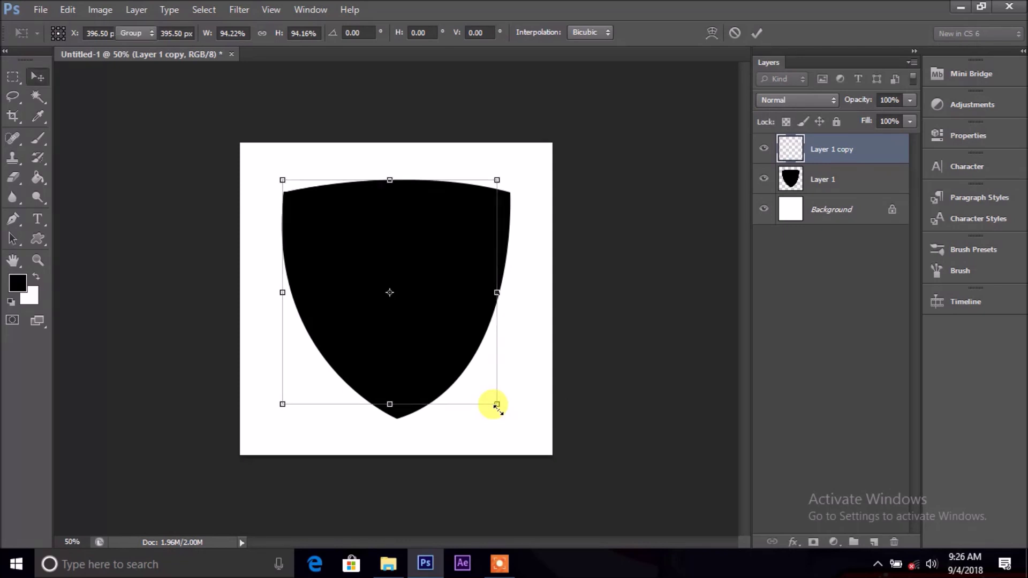
key(Return)
Step: Fill the inner shield copy with white and merge it down onto Layer 1
key(ctrl+a)
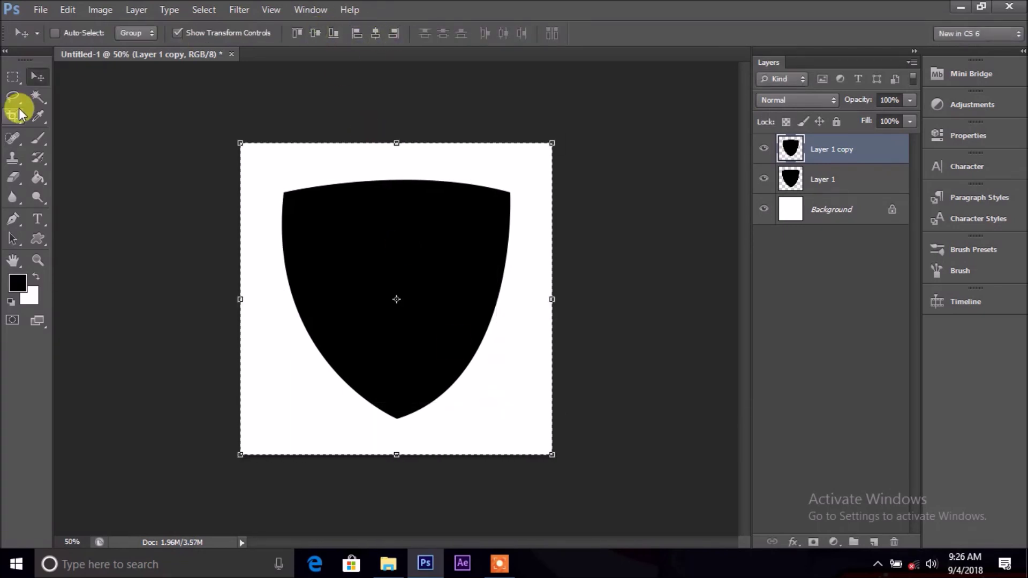
click(37, 96)
click(387, 289)
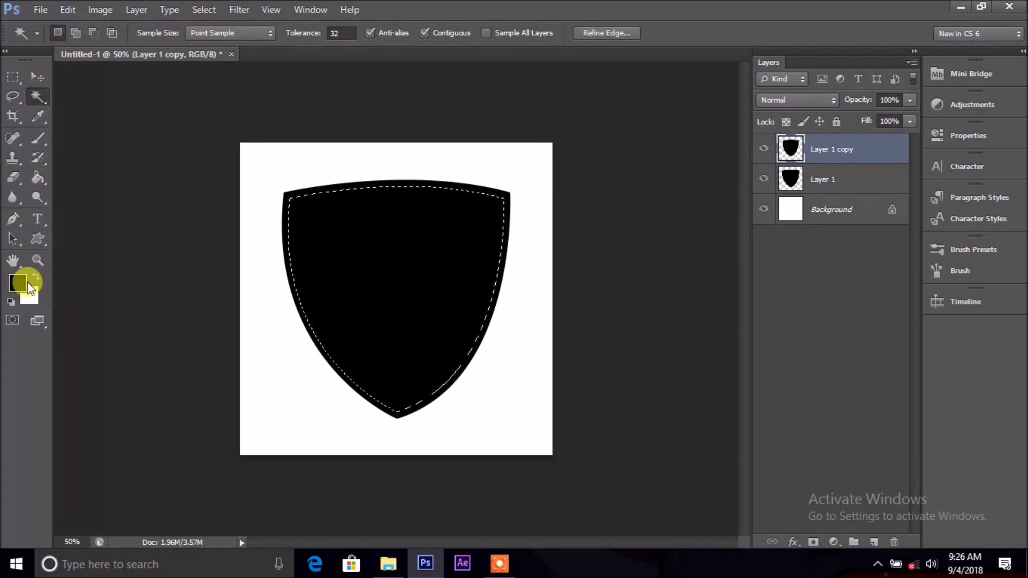
click(19, 284)
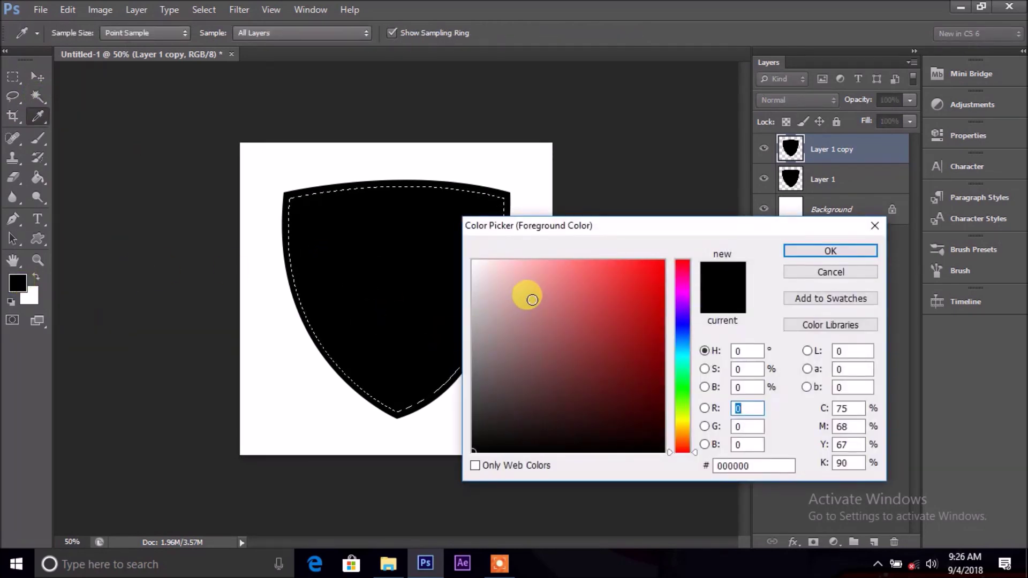
click(333, 158)
key(Return)
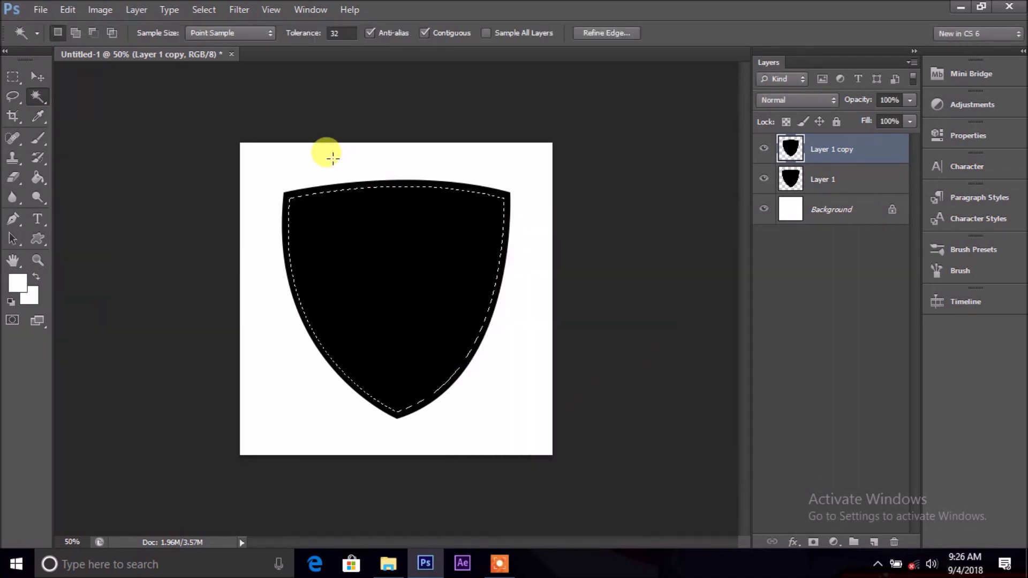
click(38, 180)
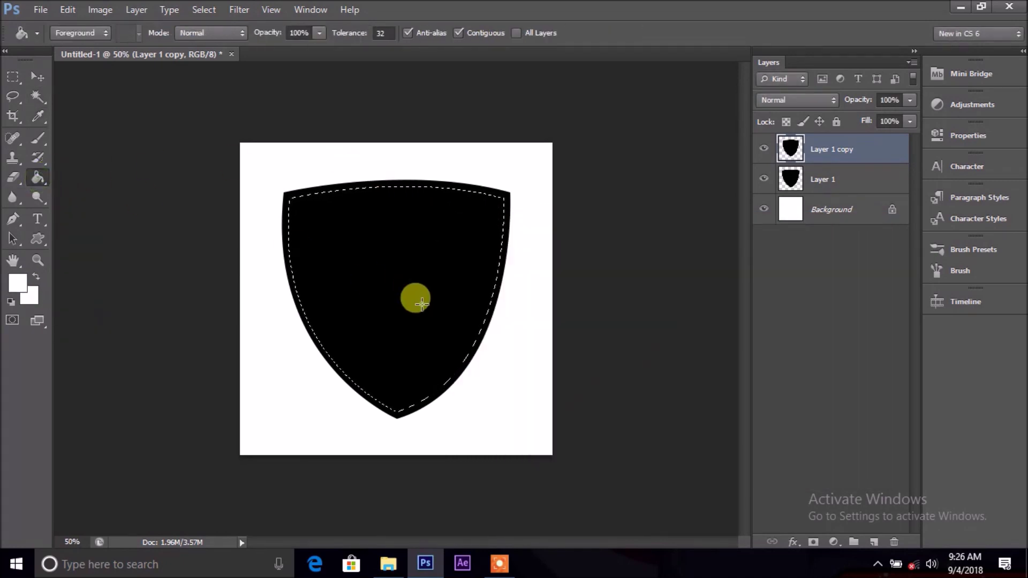
click(413, 296)
key(ctrl+d)
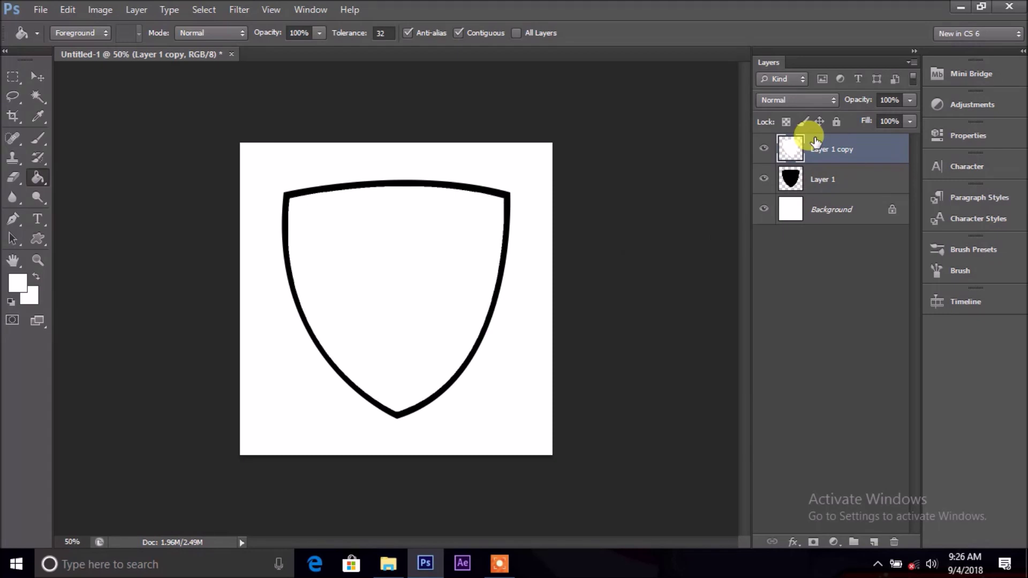
key(ctrl+e)
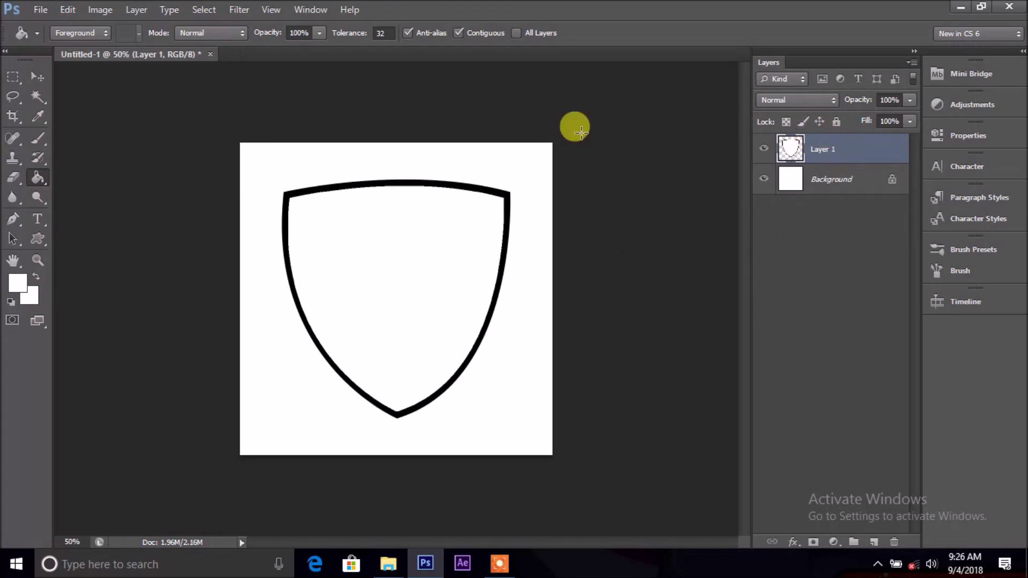
Step: Delete the white interior from the shield outline
click(36, 96)
click(425, 275)
key(Delete)
key(ctrl+d)
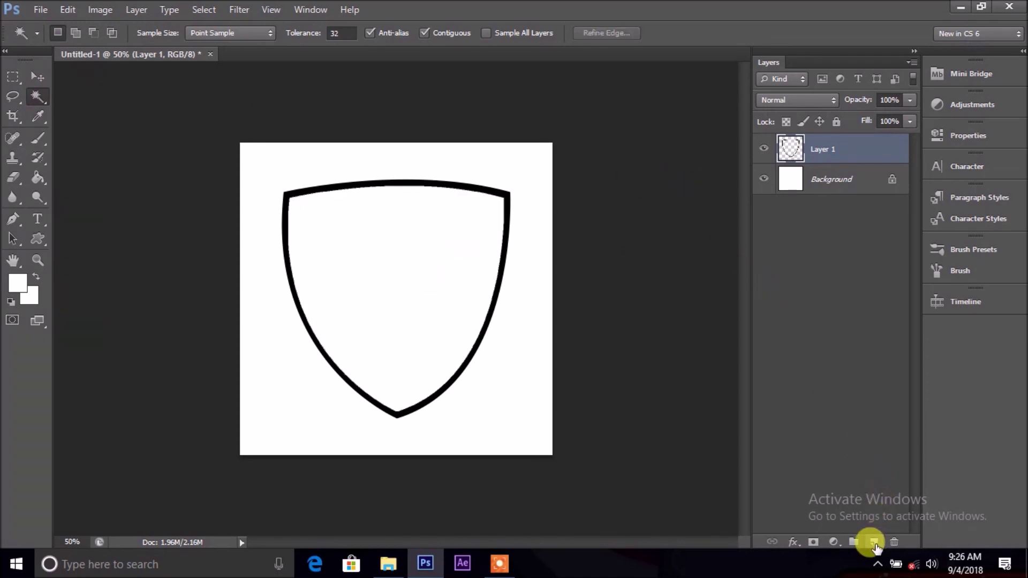
Step: Add a new Layer 2 beneath Layer 1 and set the foreground to red ff0000
click(874, 542)
drag(827, 150, 830, 185)
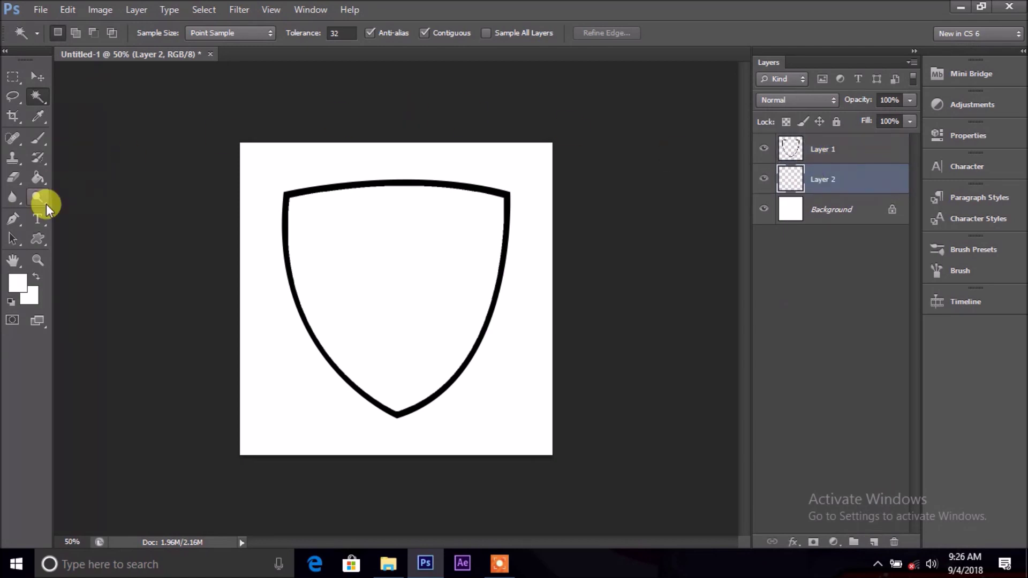
click(20, 282)
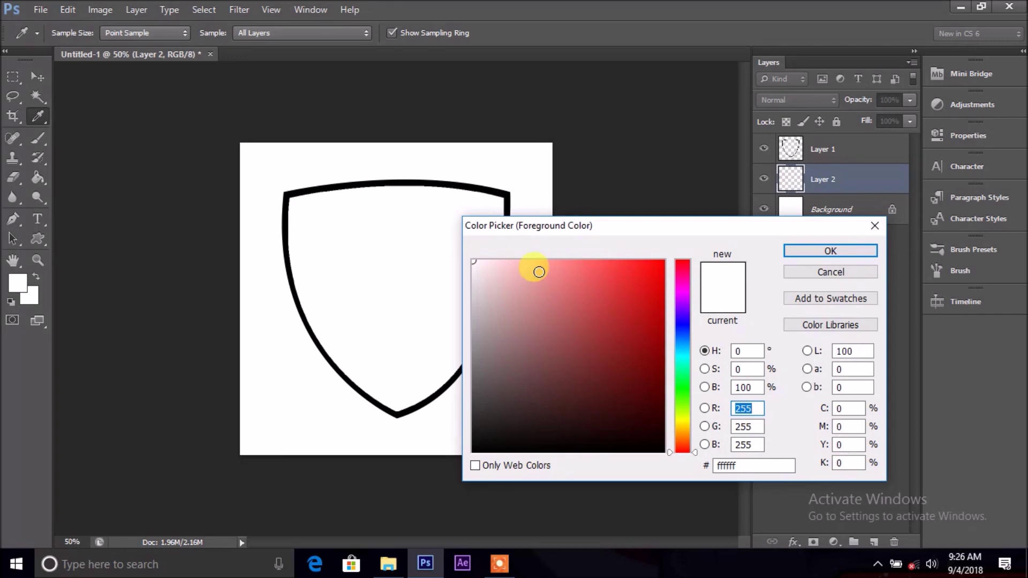
drag(636, 279, 672, 255)
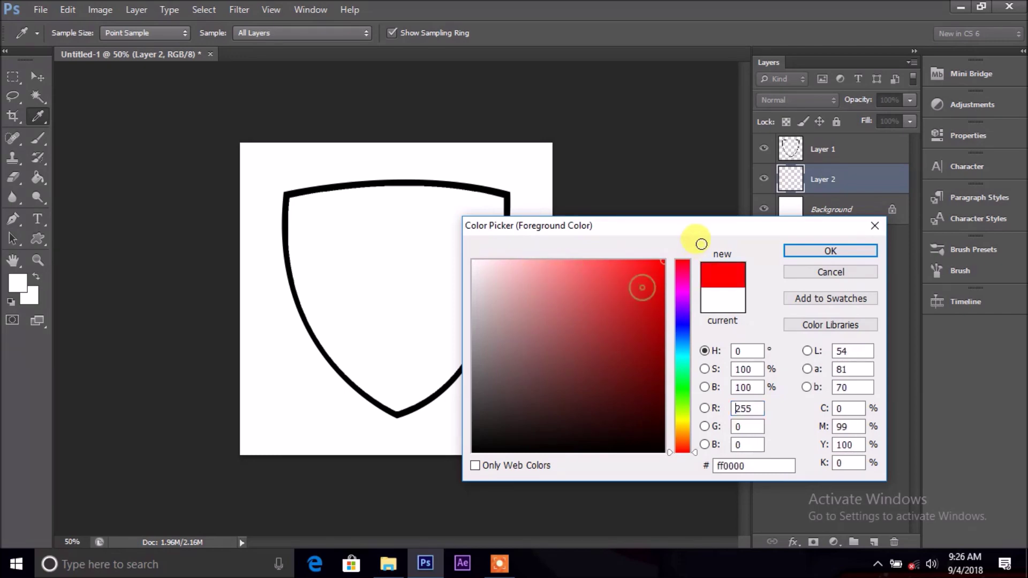
click(830, 251)
Step: Fill a rectangular band across the shield's top with red and merge it down
key(w)
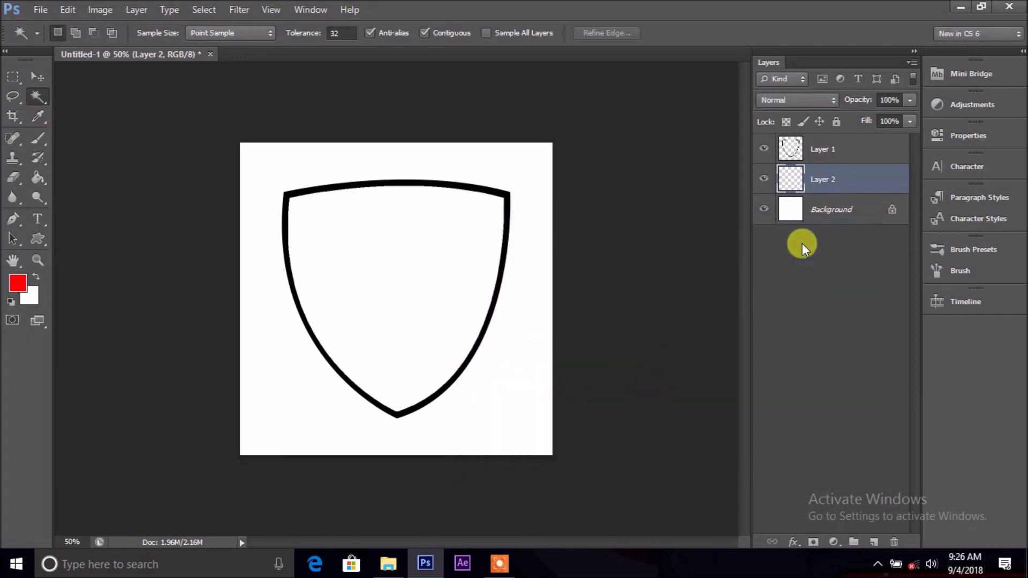
click(13, 77)
mouse_move(201, 160)
mouse_down()
mouse_move(551, 207)
mouse_move(595, 277)
mouse_up()
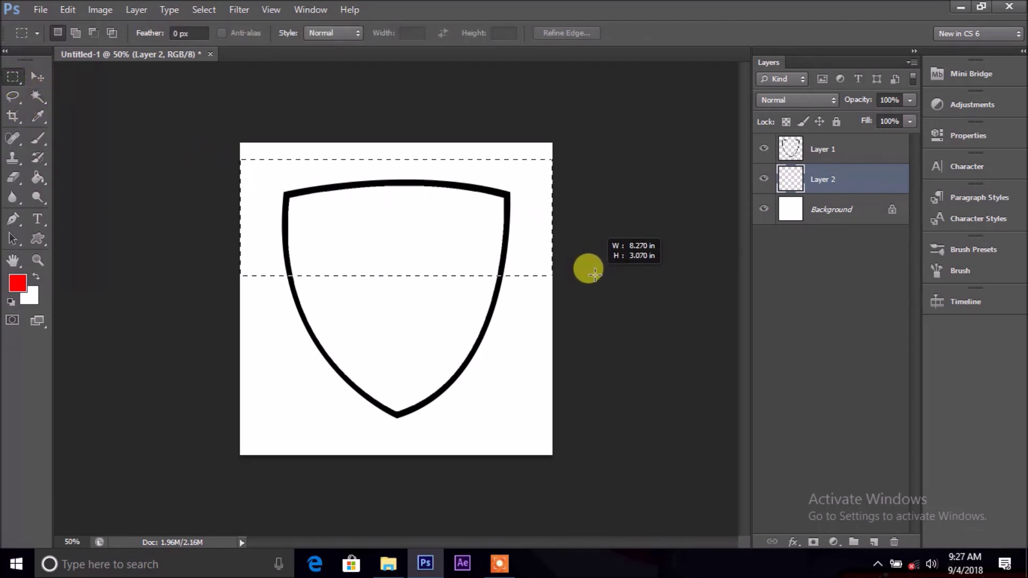
drag(596, 277, 599, 290)
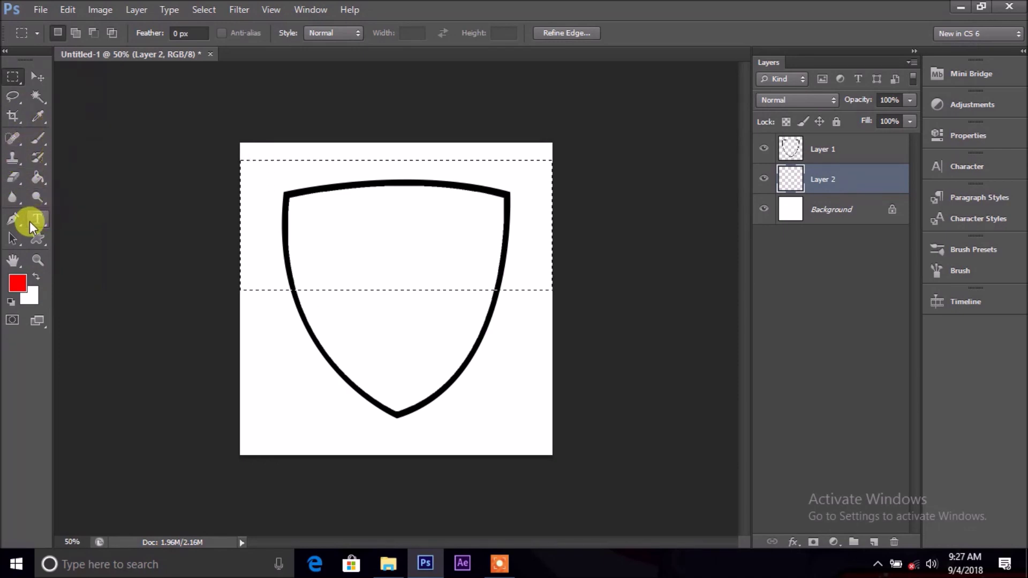
click(37, 176)
click(393, 253)
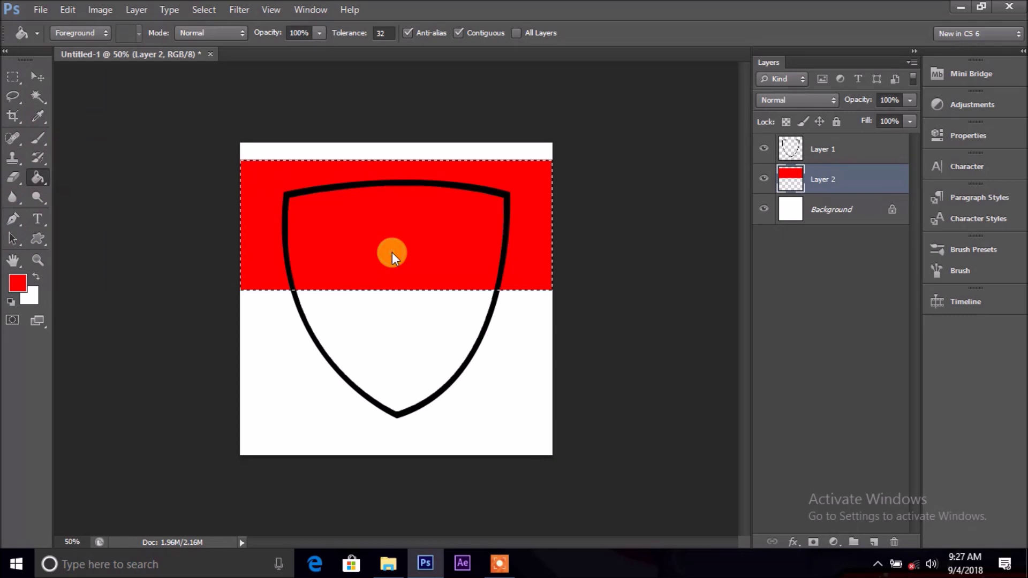
key(ctrl+d)
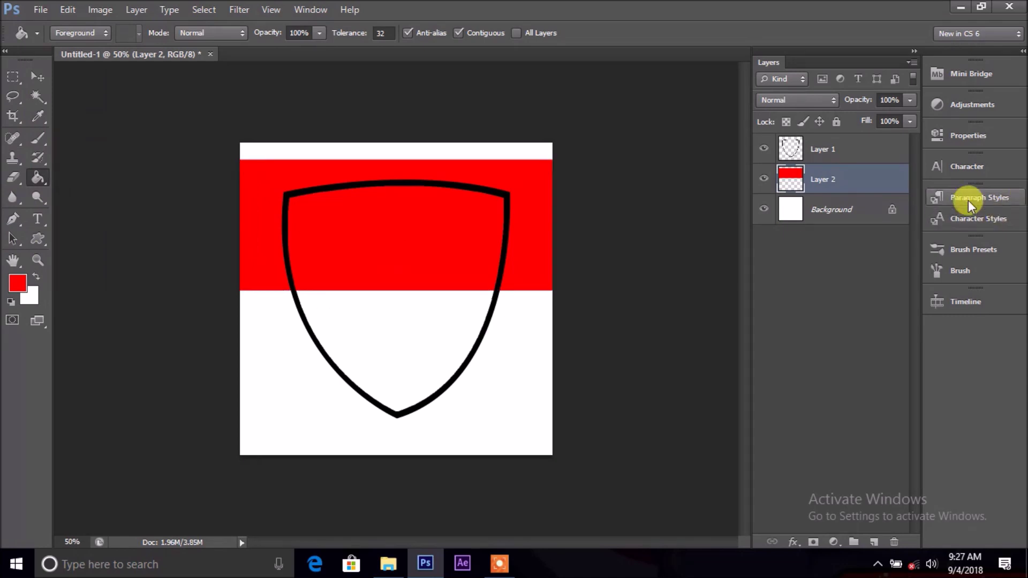
key(ctrl+e)
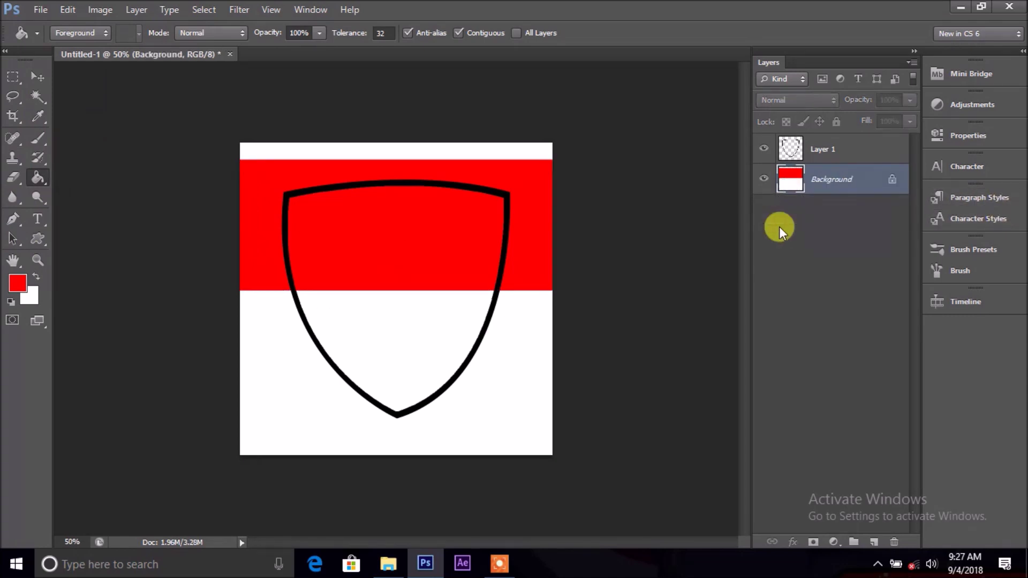
Step: Undo the background merge and merge the shield outline down into Layer 2
key(ctrl+z)
click(824, 149)
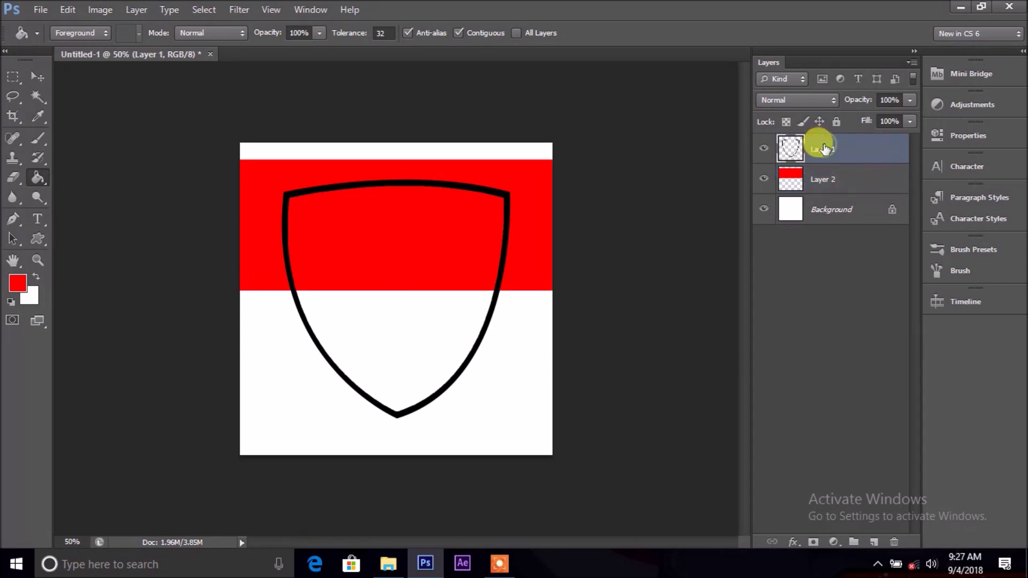
key(ctrl+e)
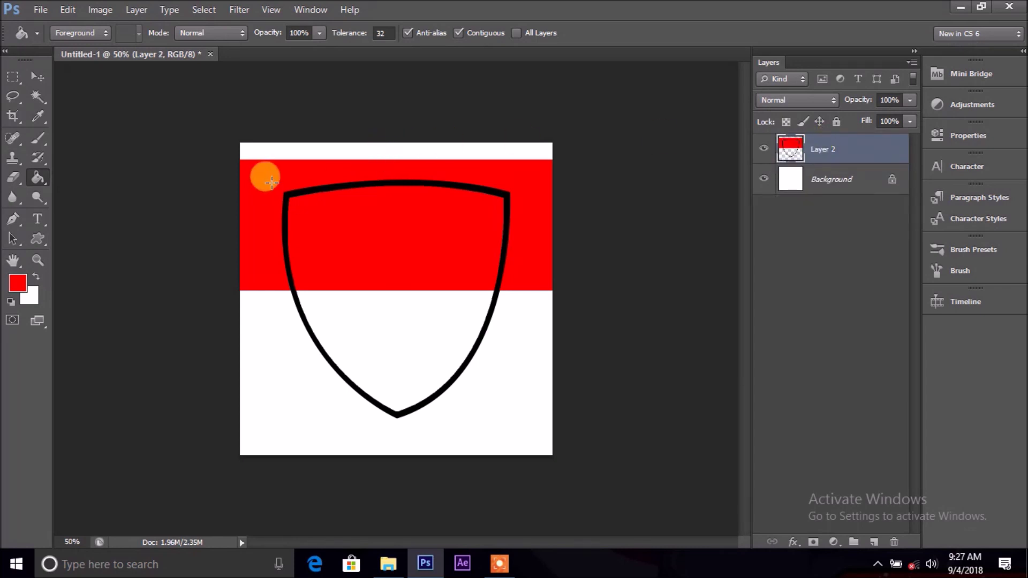
Step: Delete the red lying outside the shield using the Magic Wand
click(43, 95)
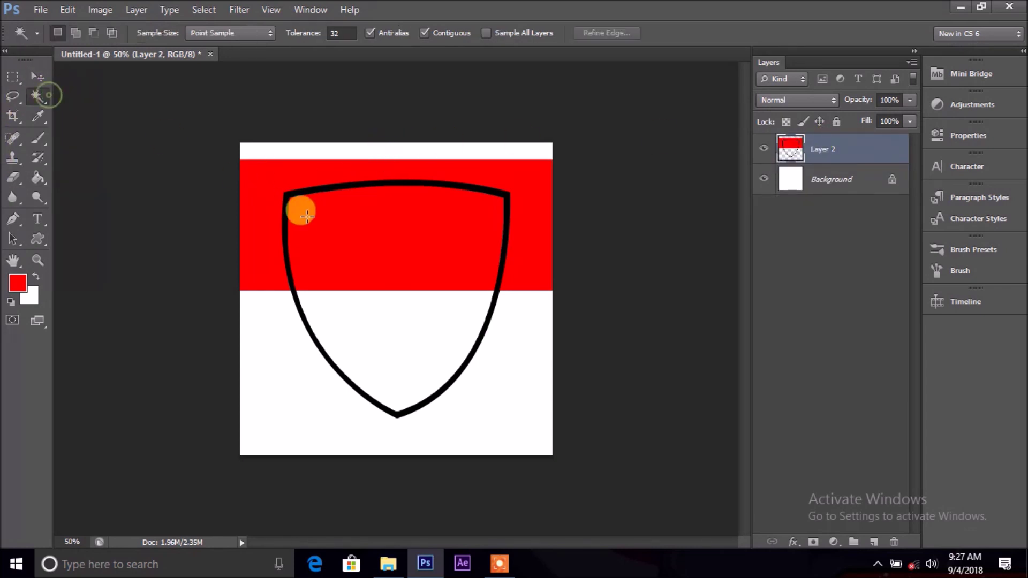
click(272, 233)
key(Delete)
key(ctrl+d)
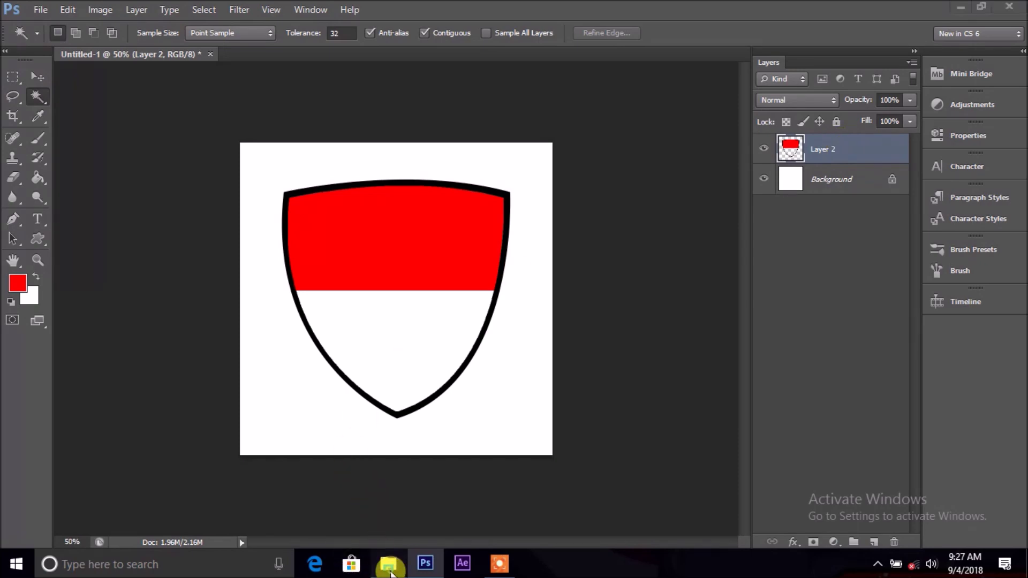
click(388, 563)
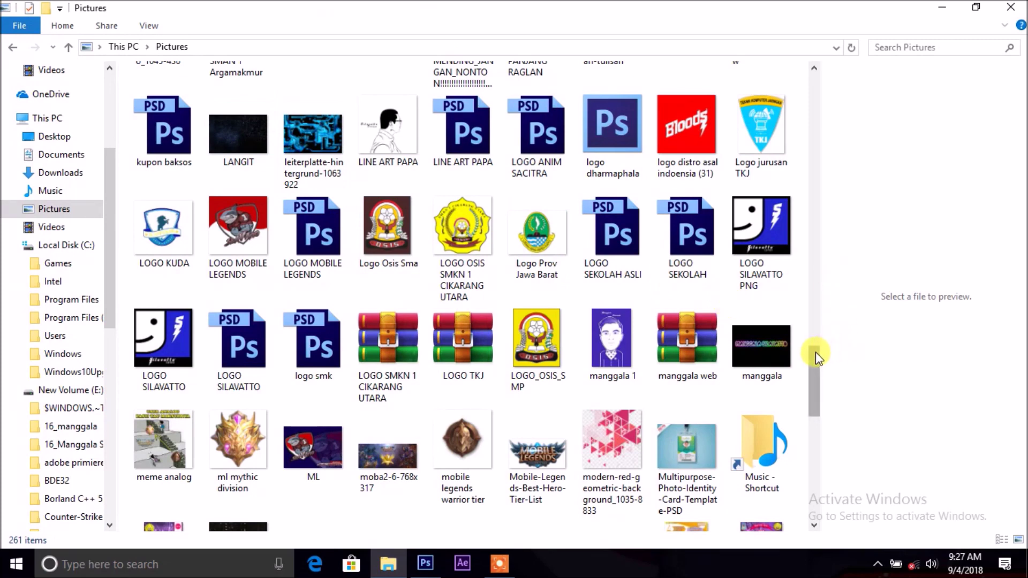
Step: Select football-2755481_960_720 in Downloads and drag it toward Photoshop
click(53, 176)
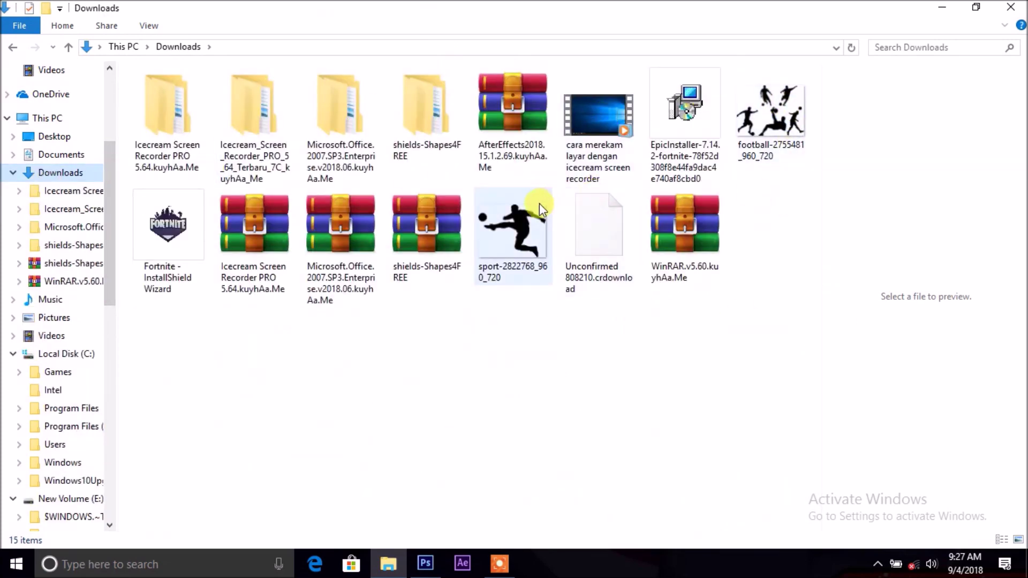
click(781, 99)
mouse_move(425, 564)
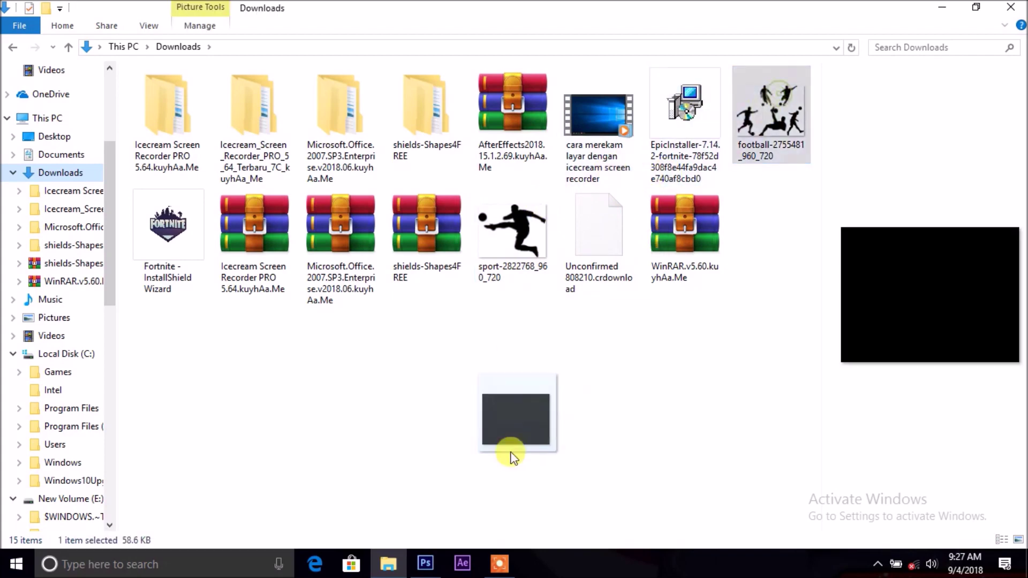
click(425, 559)
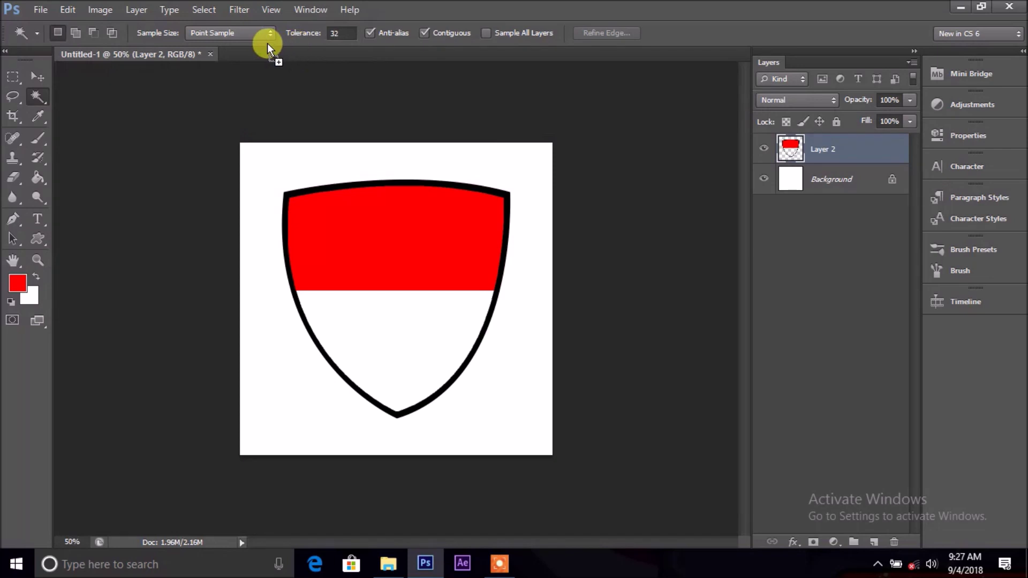
Step: Place the football image over the shield and marquee-select its left portion
drag(479, 98, 378, 242)
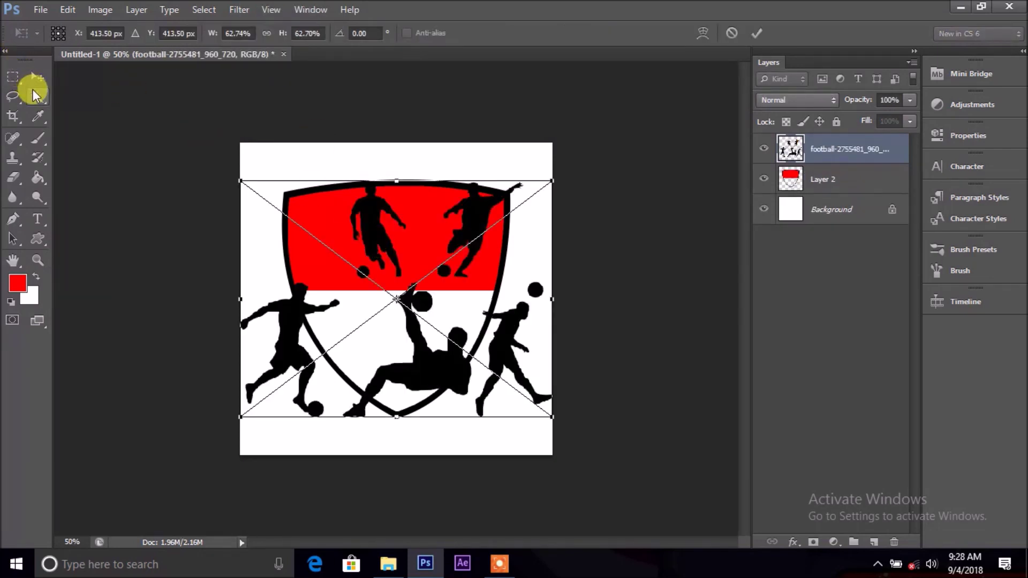
key(Return)
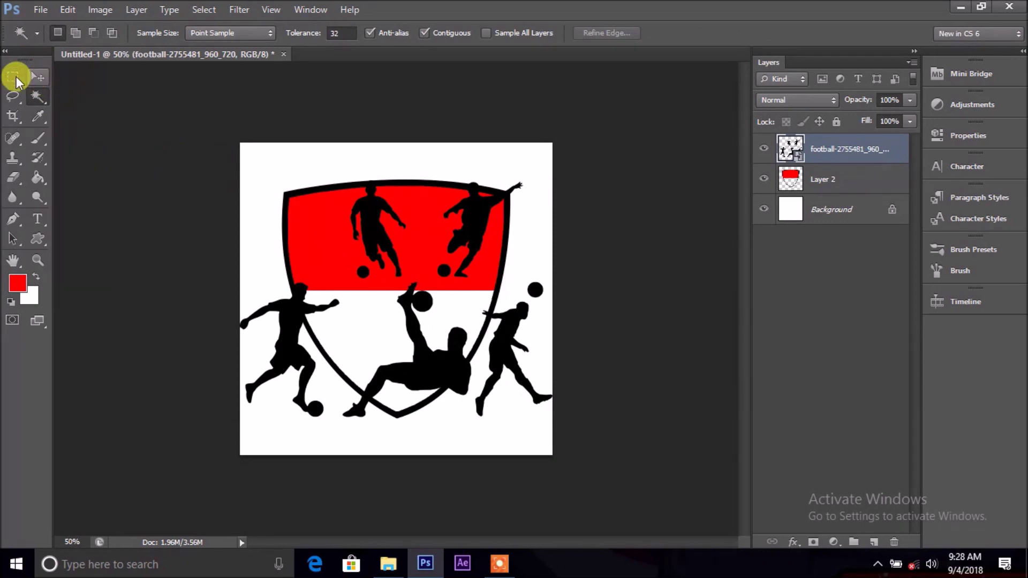
click(15, 78)
drag(183, 152, 423, 484)
key(Delete)
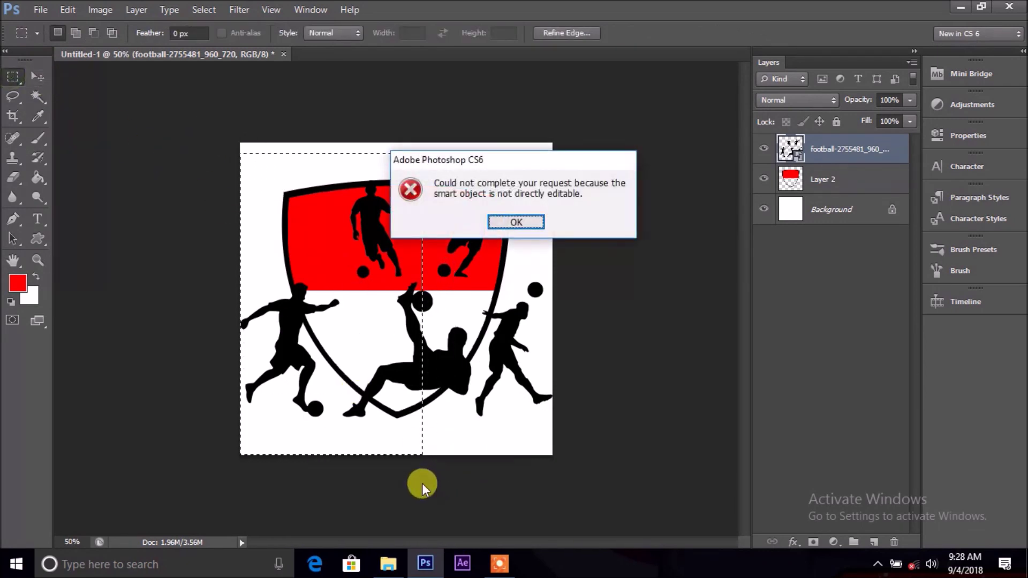
key(Return)
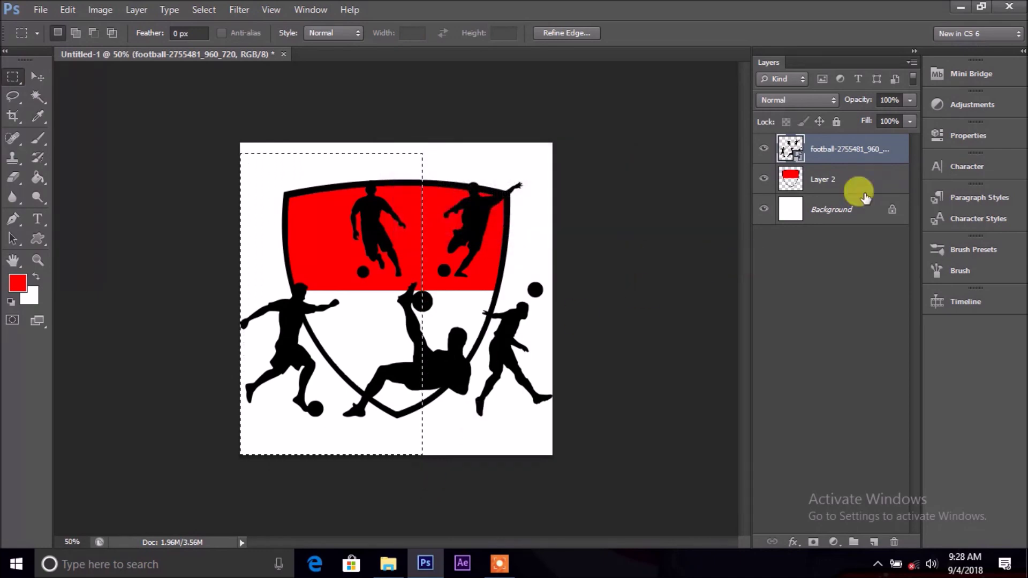
right_click(881, 150)
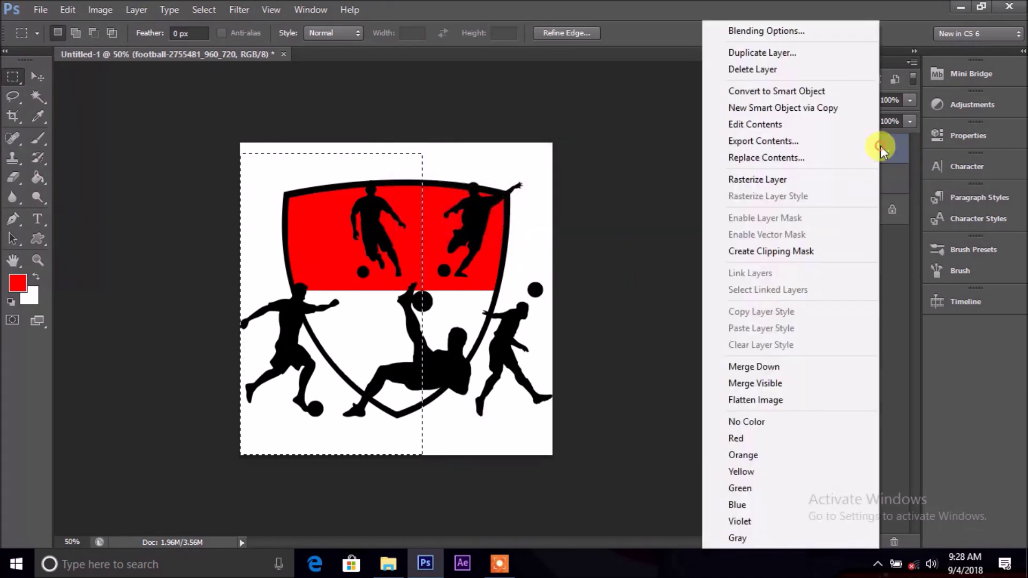
Step: Rasterize the football layer, deleting the left half, lower silhouettes and stray ball
click(791, 181)
key(Delete)
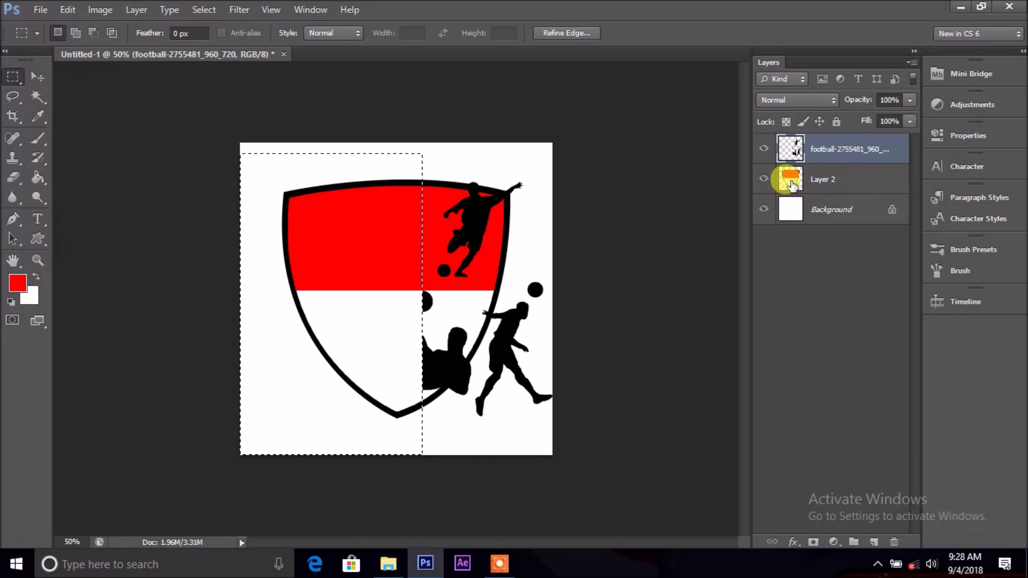
key(ctrl+d)
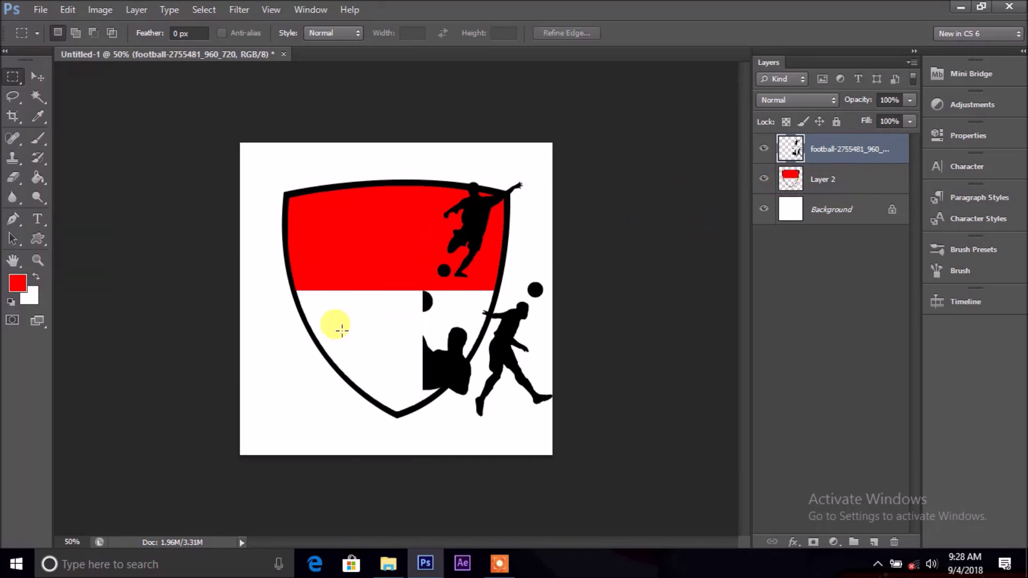
drag(308, 299, 610, 427)
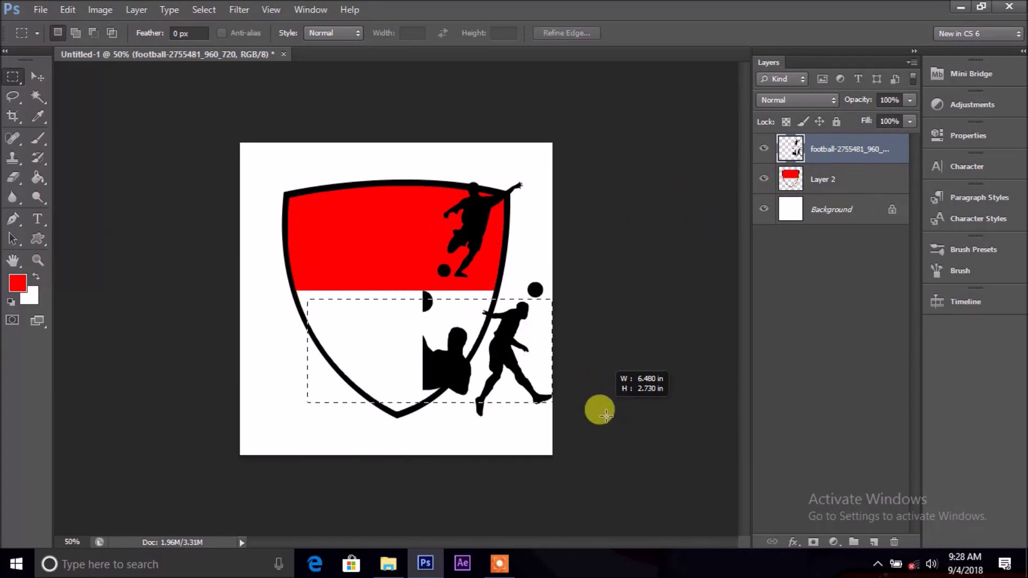
key(Delete)
key(ctrl+d)
drag(412, 302, 451, 316)
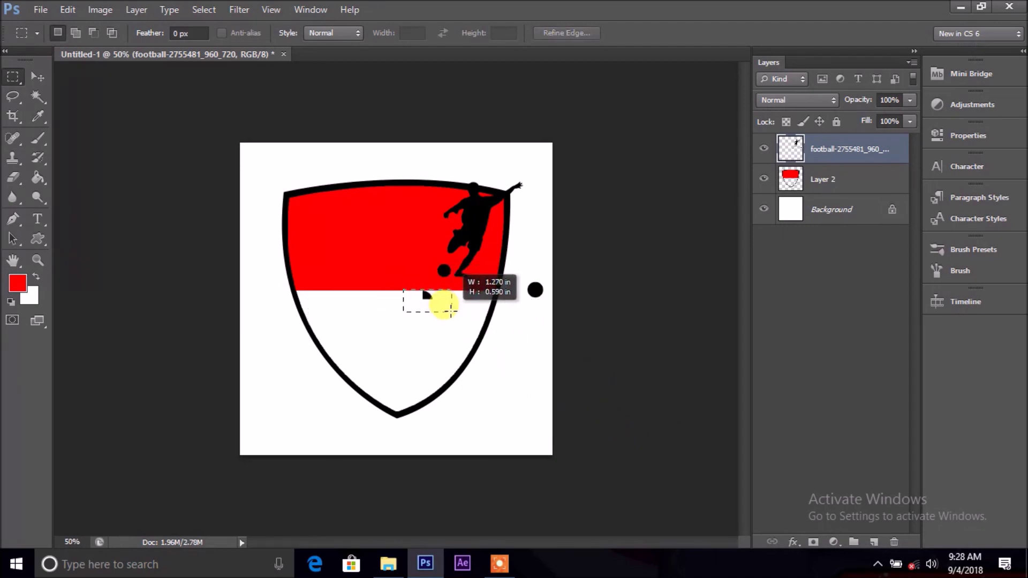
click(452, 310)
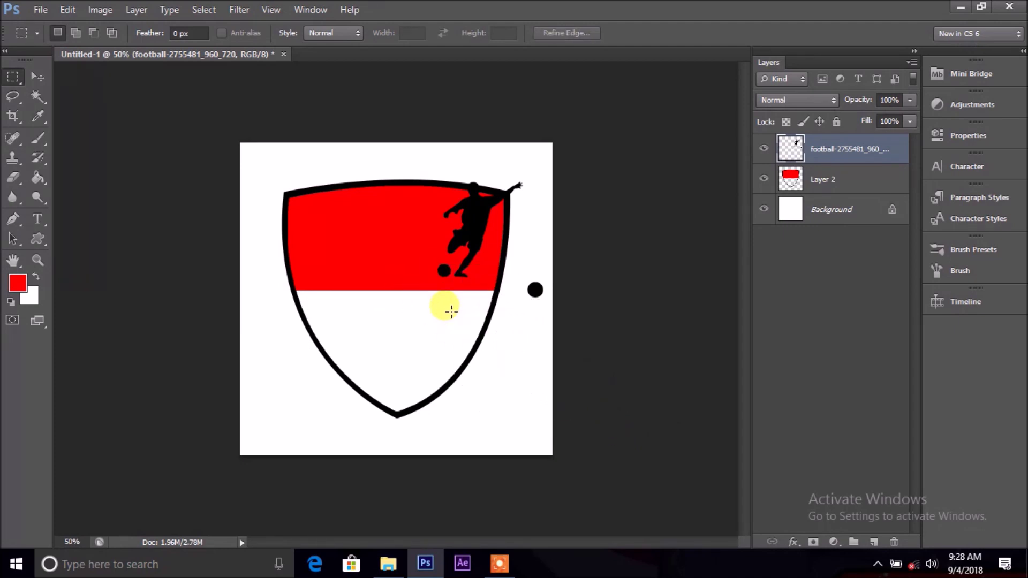
drag(515, 277, 616, 338)
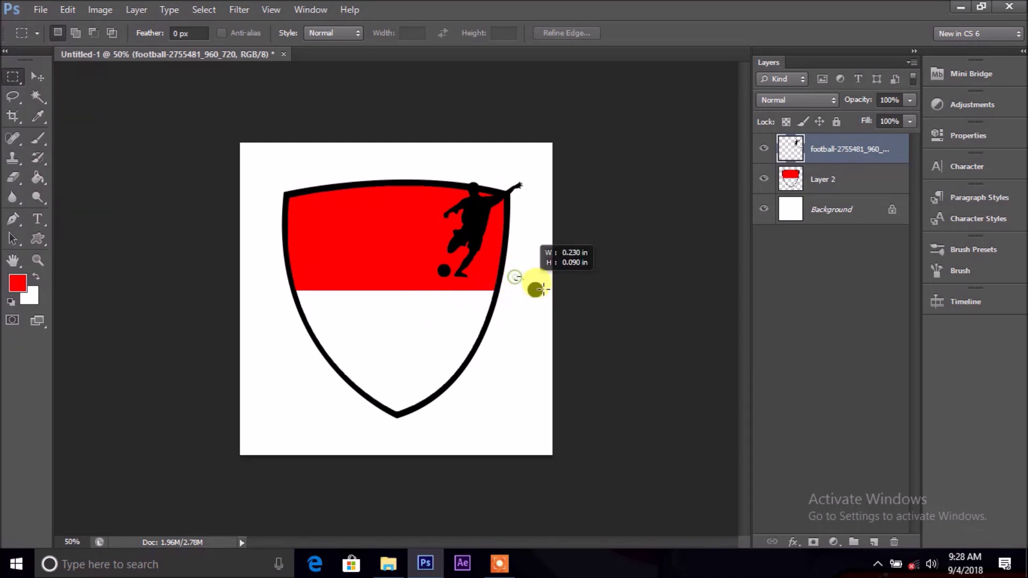
click(615, 337)
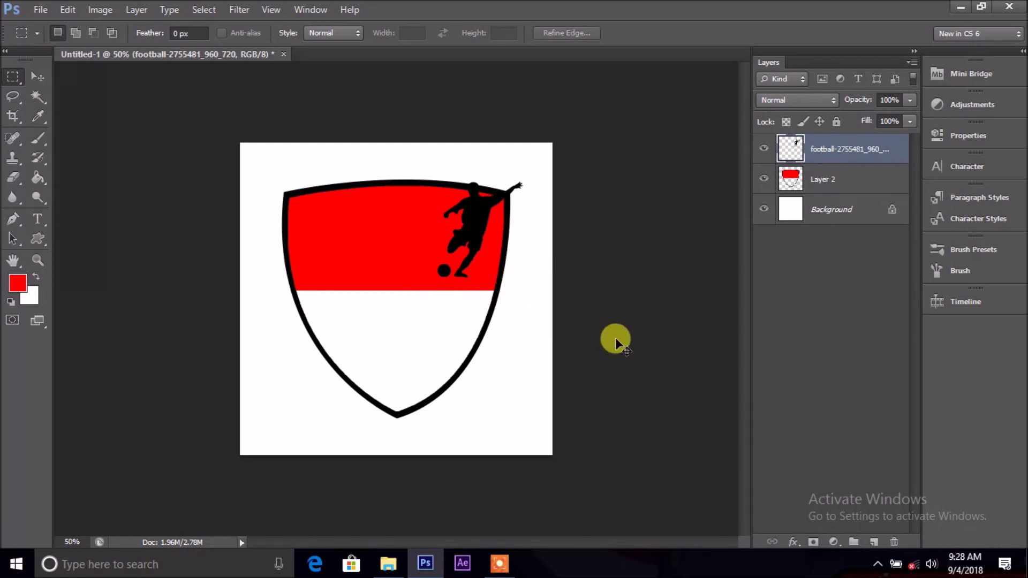
click(35, 76)
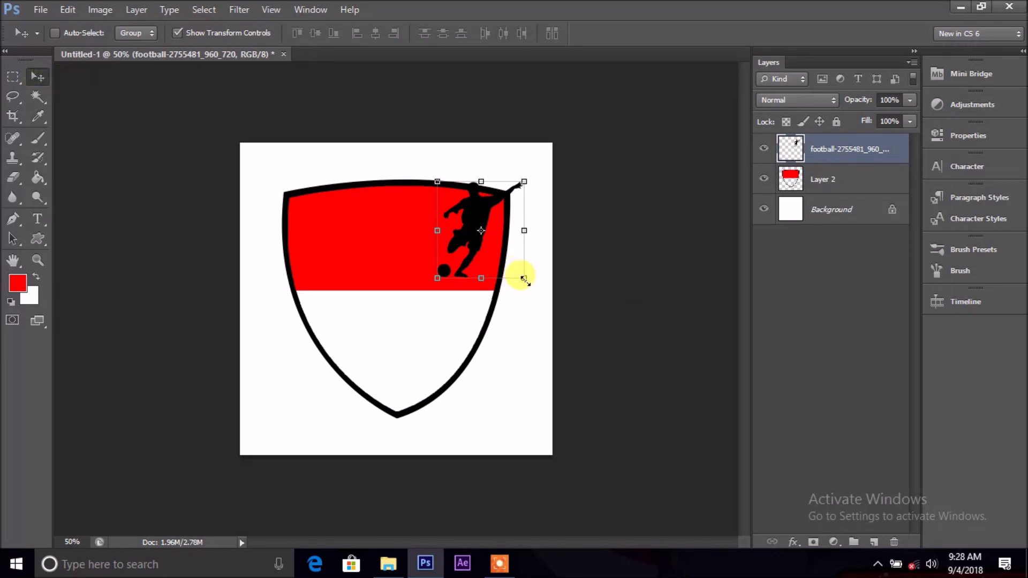
Step: Scale the player silhouette to about 171% and move it down into the shield
drag(524, 278, 585, 348)
drag(532, 266, 443, 285)
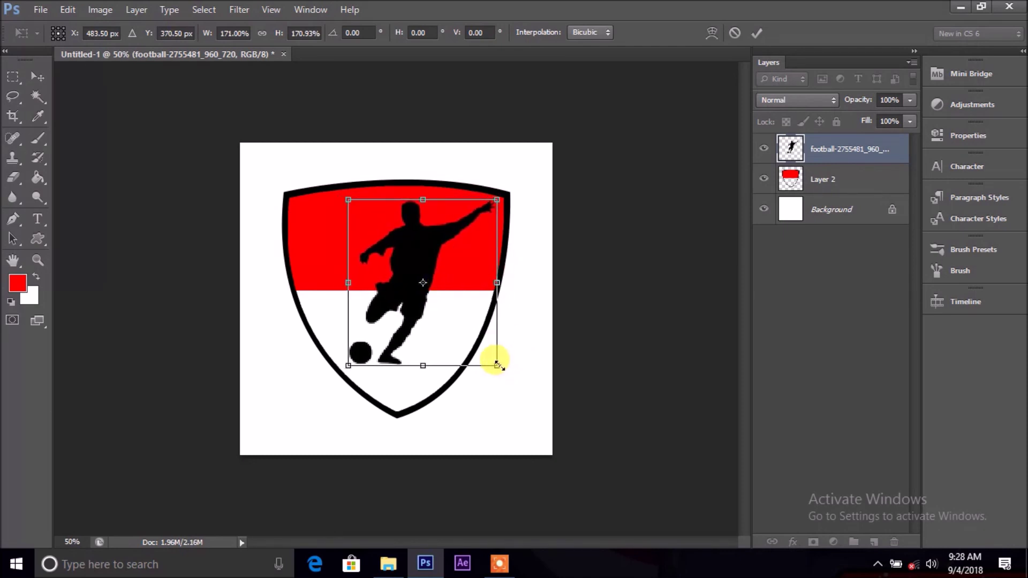
key(Return)
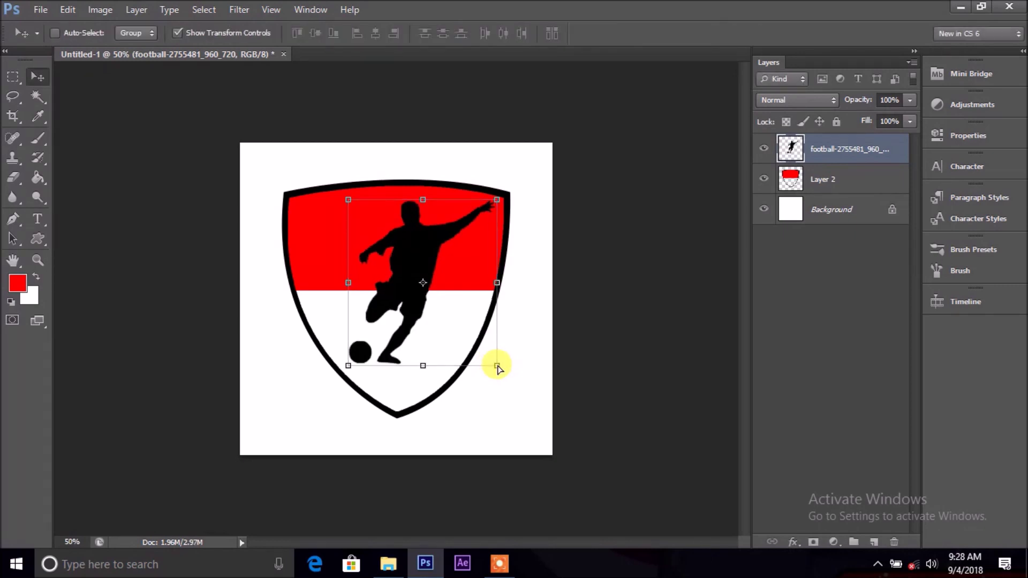
Step: Centre the player on the canvas, then nudge it slightly right and up
key(ctrl+a)
click(375, 31)
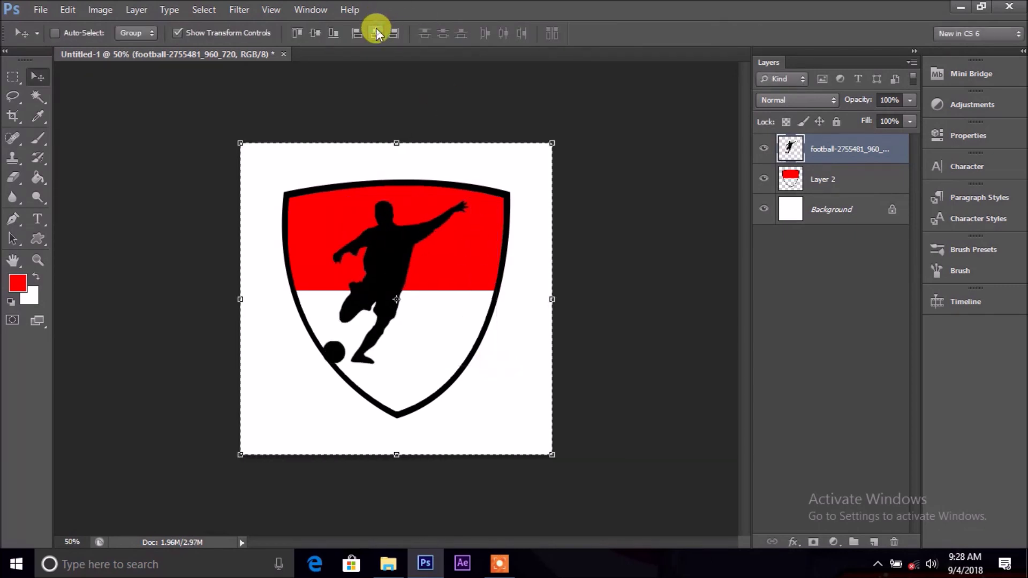
click(314, 33)
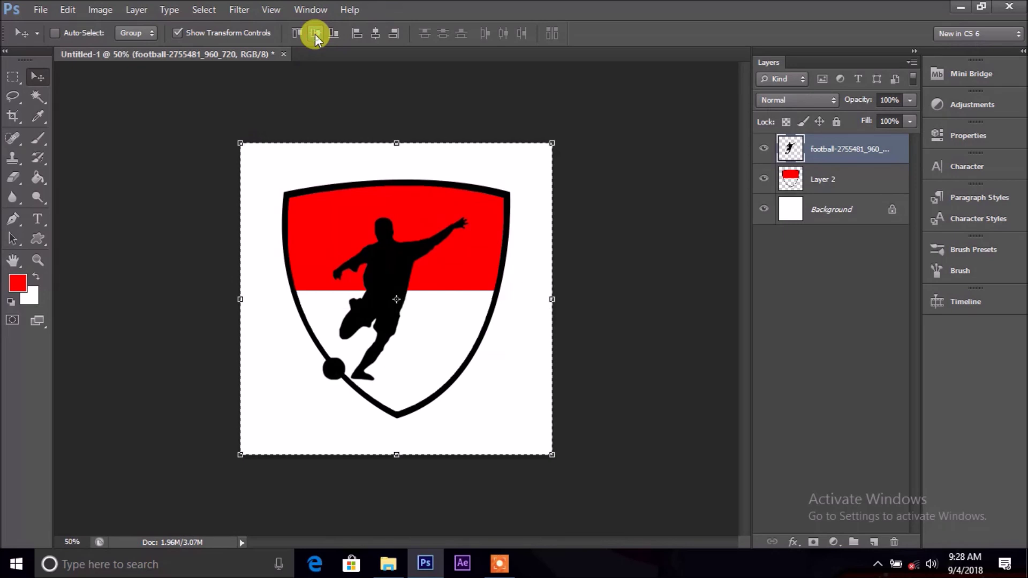
key(ctrl+d)
key(shift+Right)
key(shift+Right)
key(shift+Right)
key(shift+Right)
key(shift+Right)
key(shift+Right)
key(shift+Right)
key(shift+Right)
key(shift+Up)
key(shift+Up)
key(shift+Up)
key(Up)
key(Up)
key(Up)
key(Up)
key(Up)
key(Up)
key(Up)
key(Up)
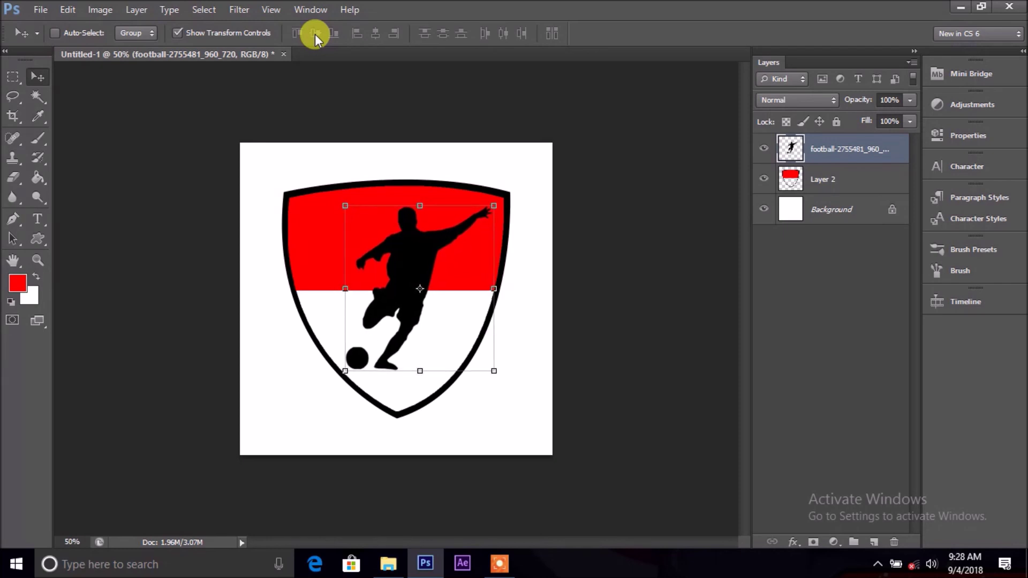
key(ctrl+plus)
key(ctrl+plus)
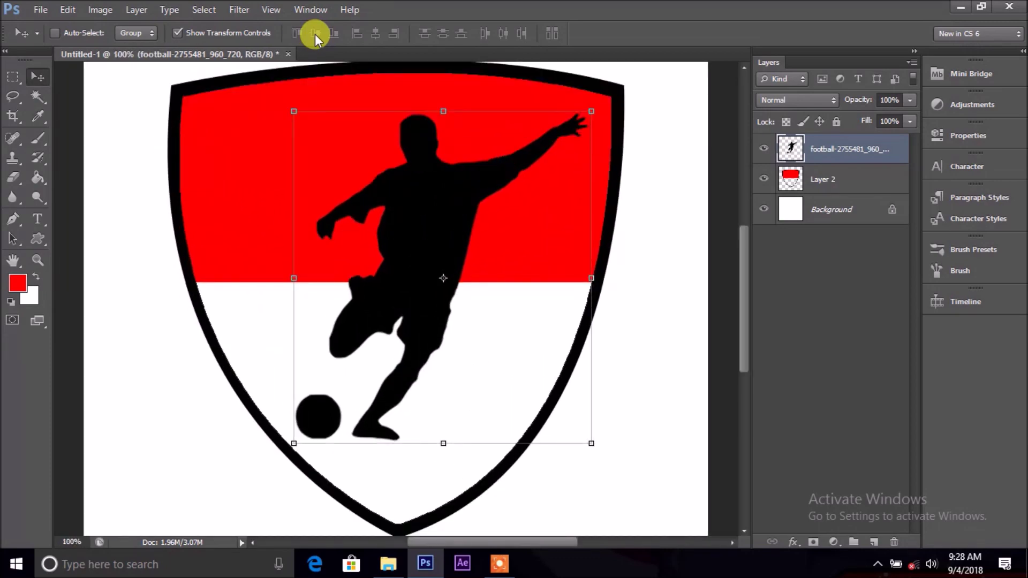
click(13, 77)
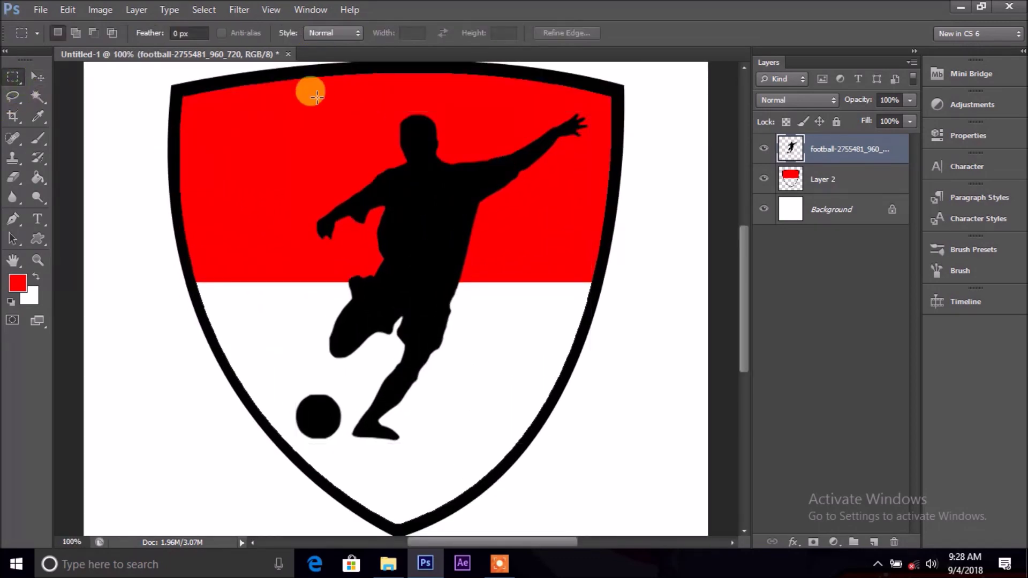
mouse_move(152, 74)
mouse_down()
mouse_move(708, 193)
mouse_move(703, 280)
mouse_up()
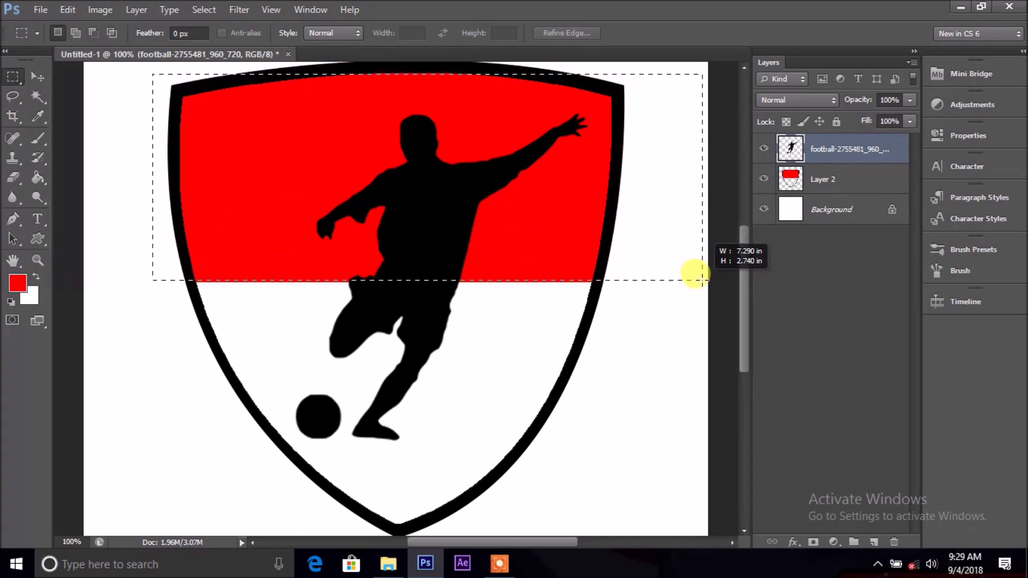
drag(703, 280, 703, 282)
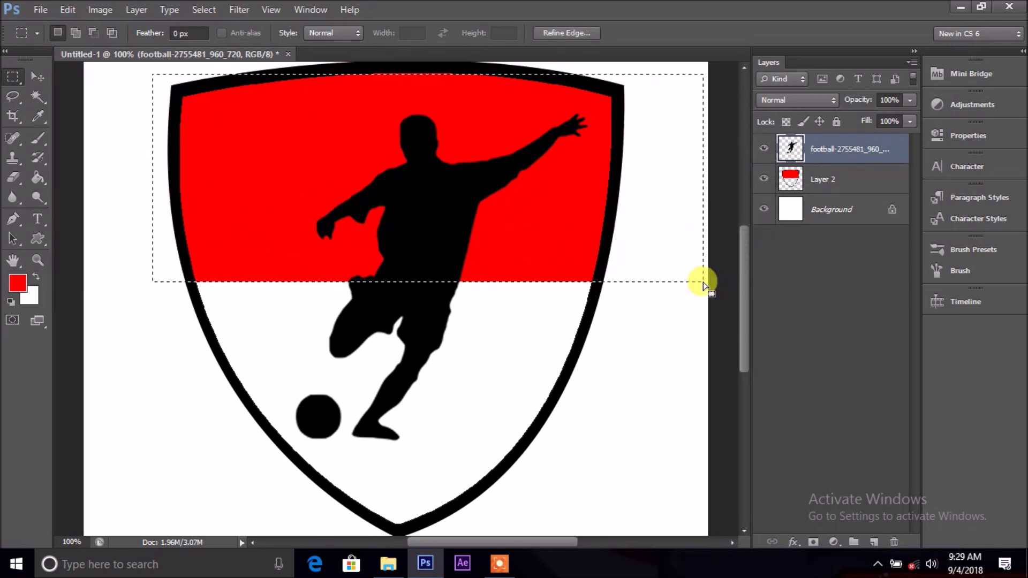
right_click(606, 172)
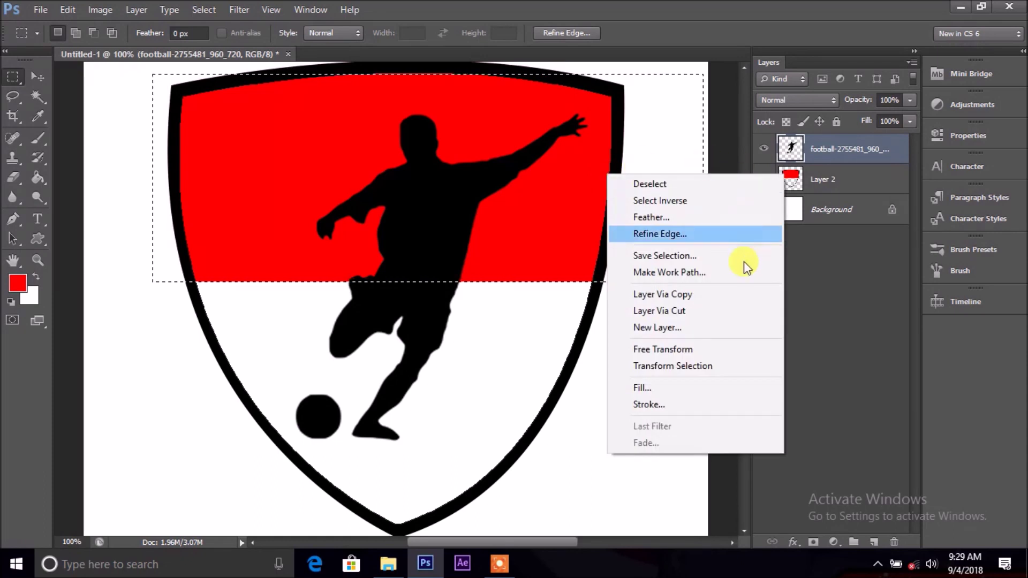
click(727, 300)
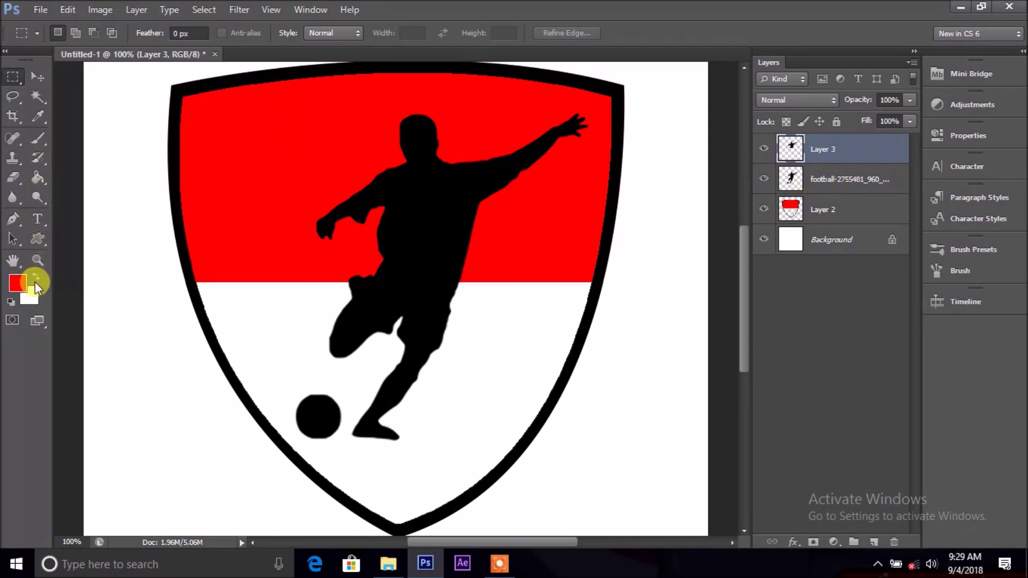
click(38, 97)
click(447, 206)
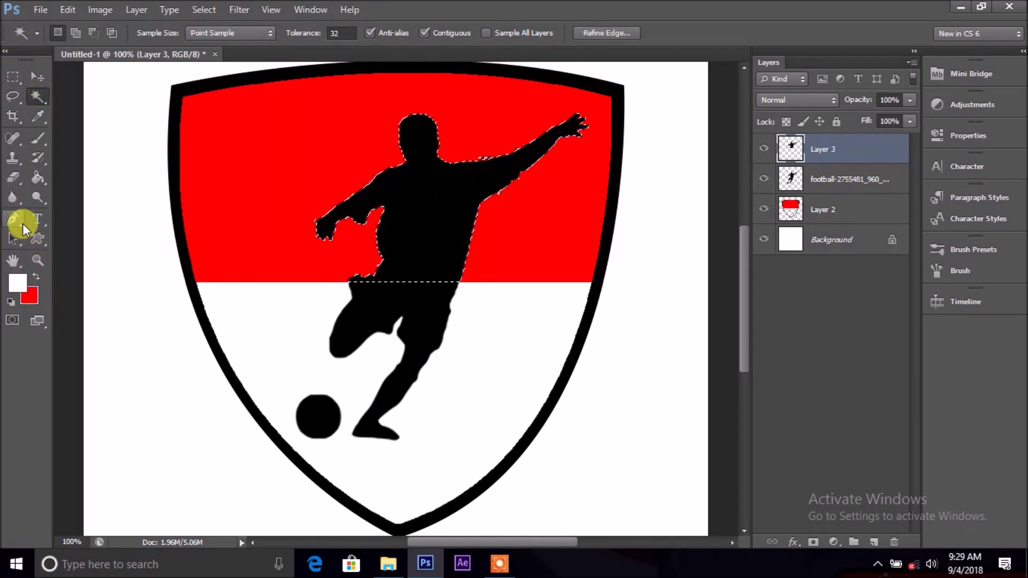
click(38, 177)
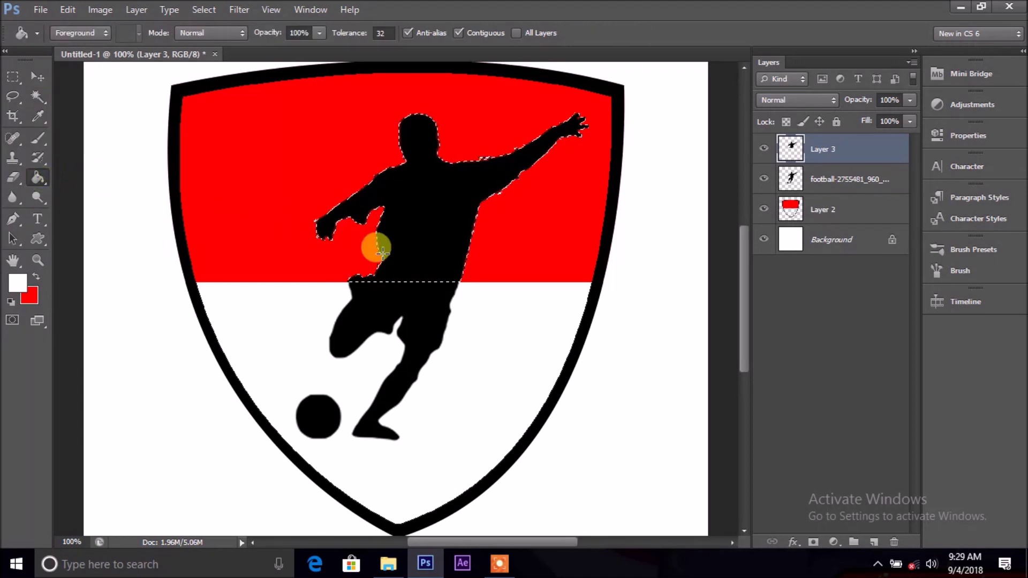
click(416, 226)
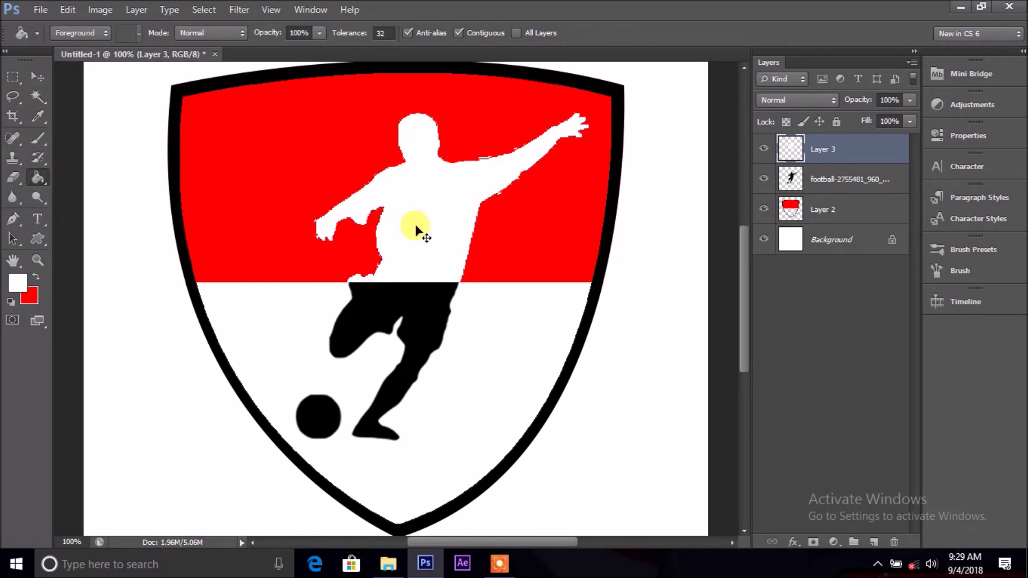
key(ctrl+minus)
key(ctrl+minus)
key(ctrl+plus)
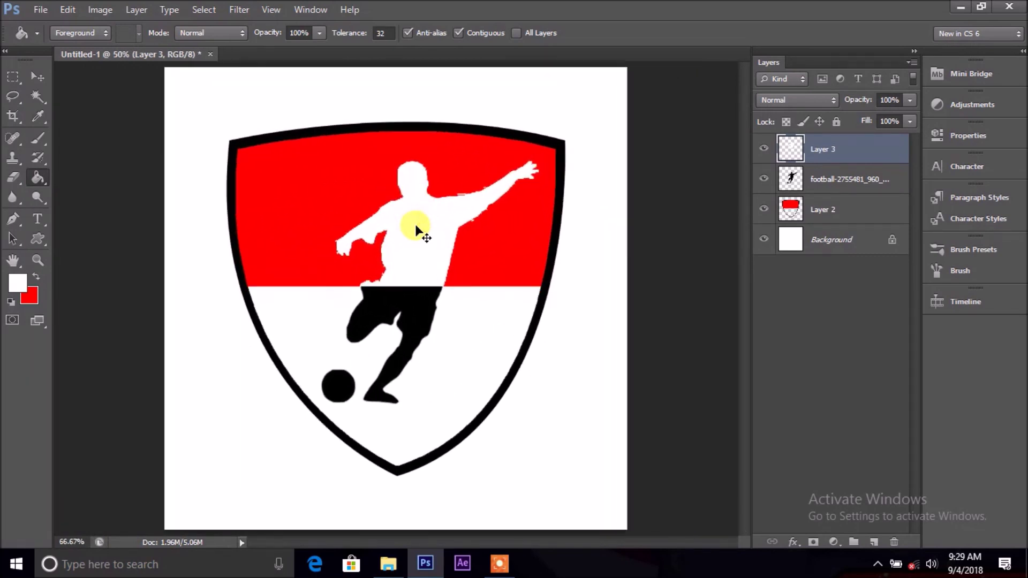
key(ctrl+plus)
key(ctrl+plus)
key(ctrl+plus)
key(ctrl+plus)
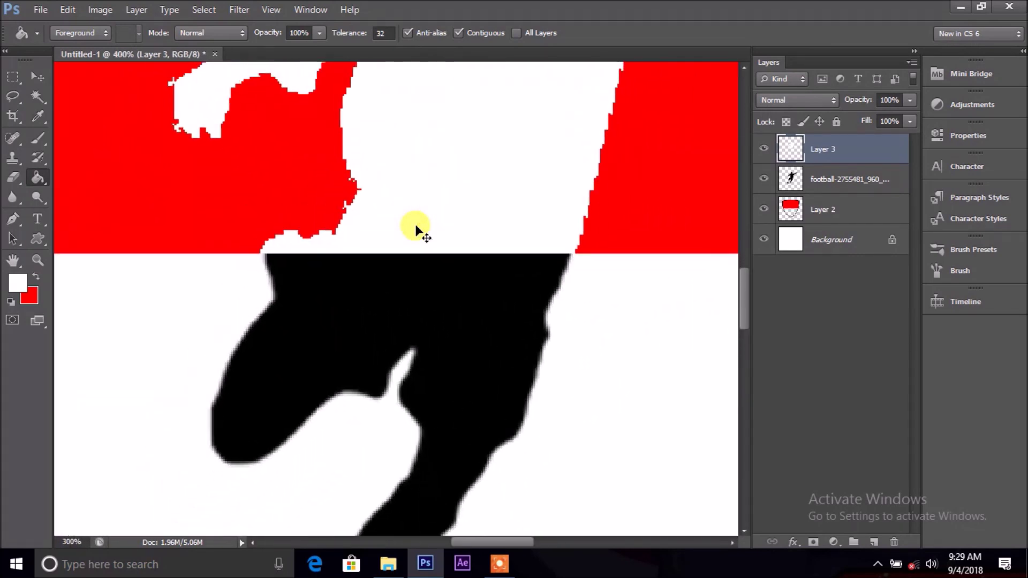
key(ctrl+minus)
click(415, 224)
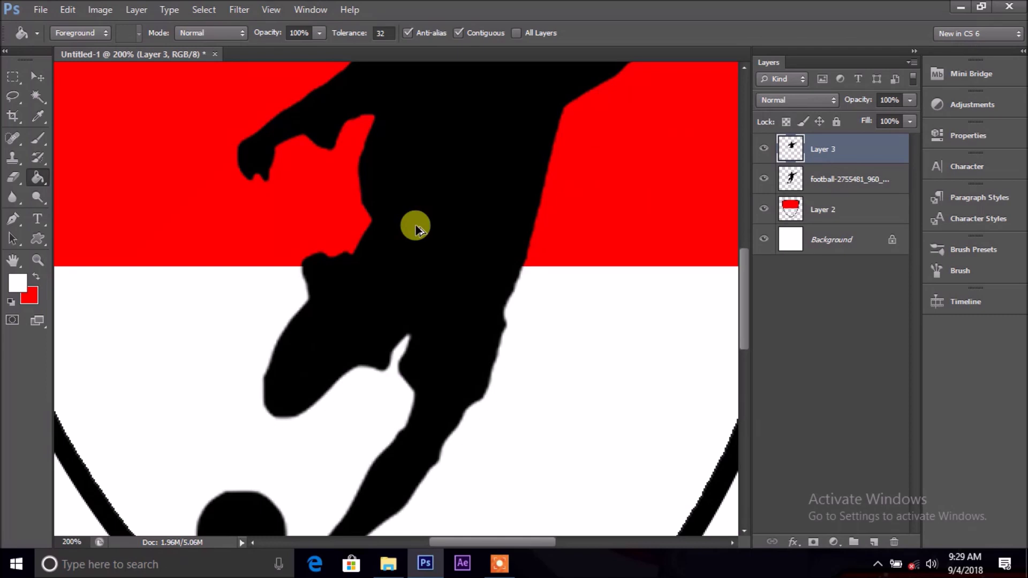
key(ctrl+minus)
key(ctrl+minus)
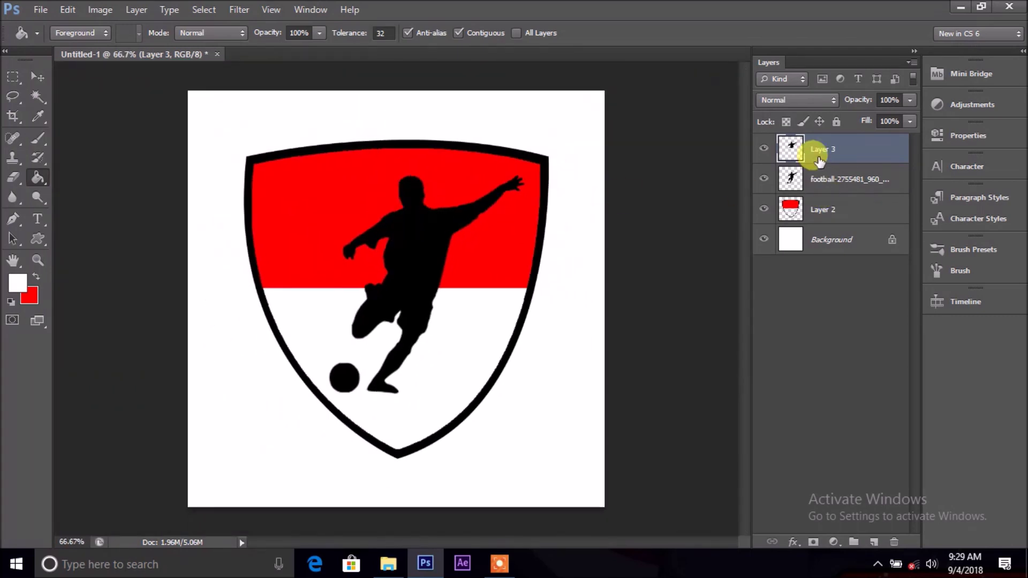
key(ctrl+e)
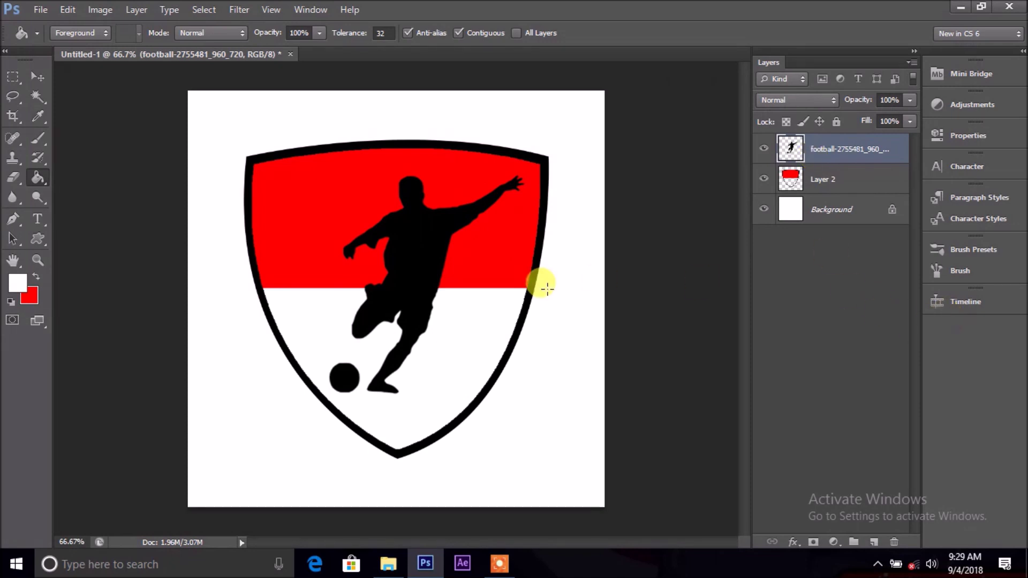
Step: Draw a trial preset banner custom shape over the lower shield, then undo it
key(ctrl+minus)
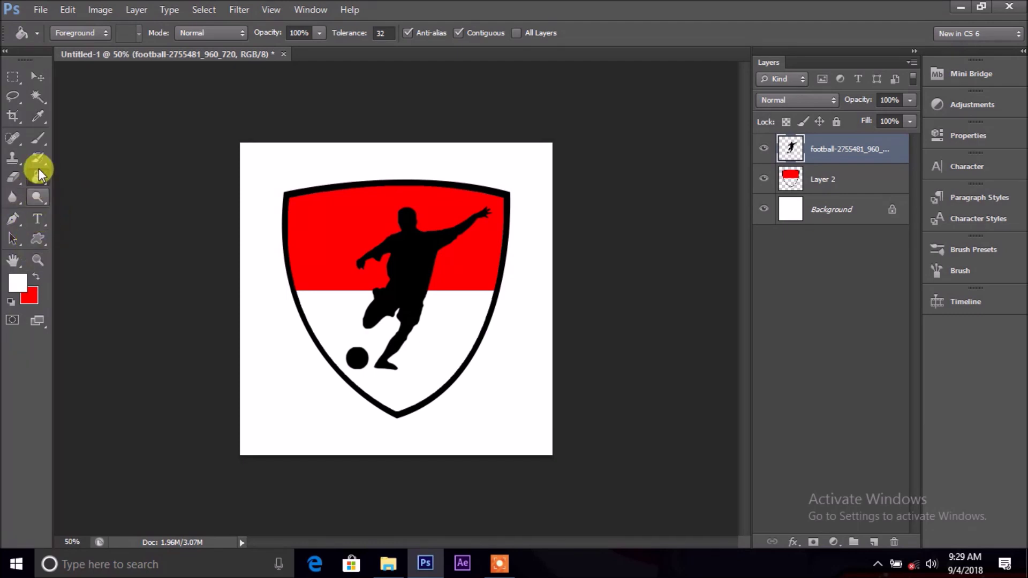
click(39, 237)
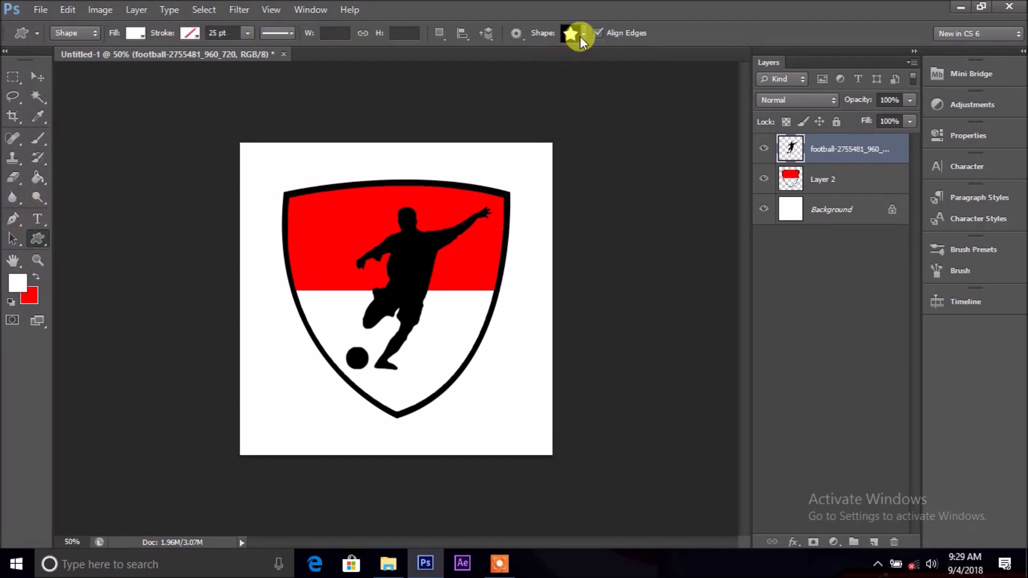
click(583, 33)
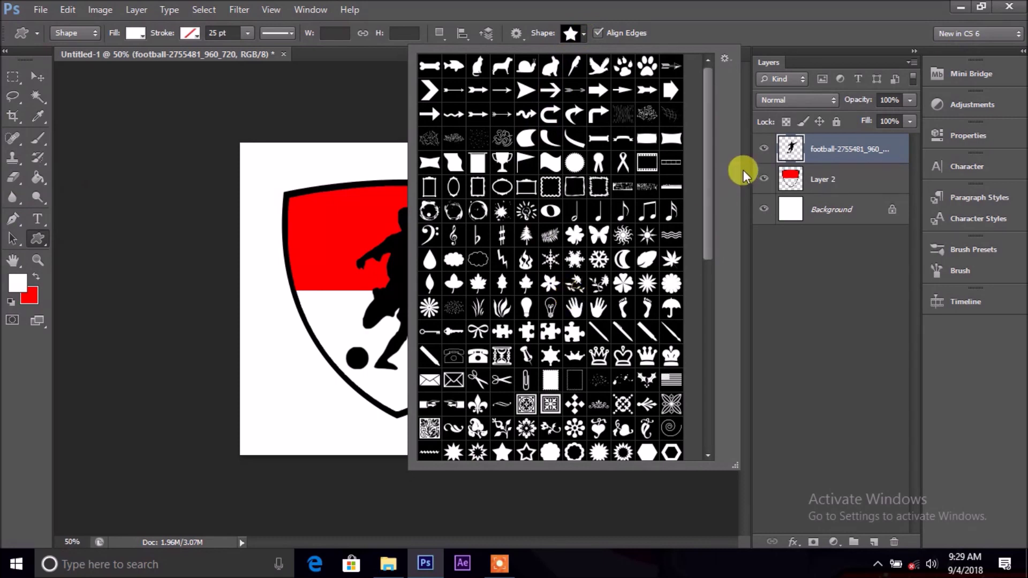
mouse_move(708, 174)
mouse_down()
mouse_move(721, 302)
mouse_move(727, 160)
mouse_up()
double_click(628, 138)
mouse_move(284, 321)
mouse_down()
mouse_move(350, 354)
mouse_move(542, 397)
mouse_up()
key(ctrl+z)
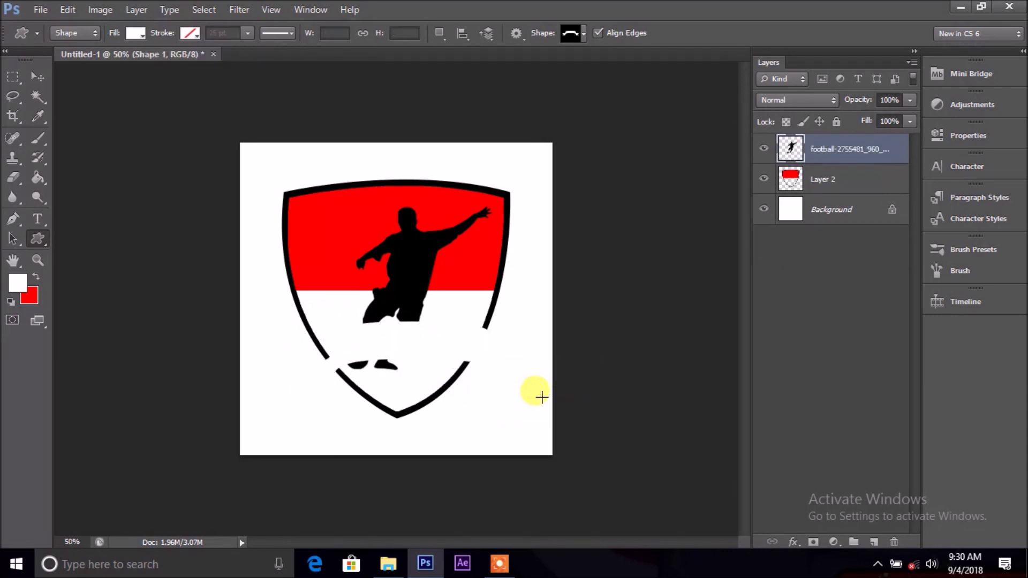
Step: Hide the football silhouette layer and the Layer 2 shield
click(16, 77)
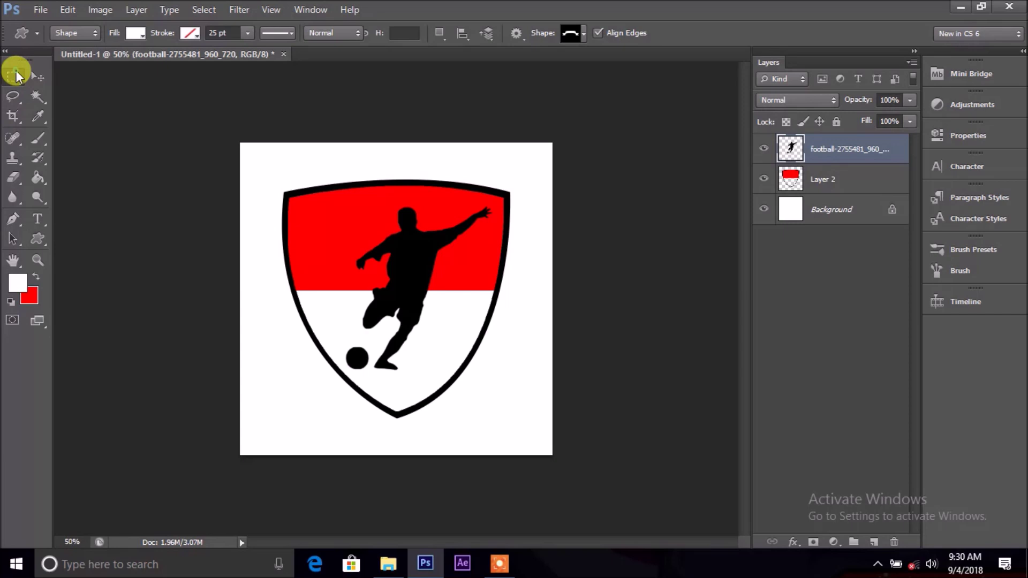
click(764, 149)
click(764, 179)
Step: Marquee a long strip in the upper canvas and set the foreground colour to white
drag(306, 226, 486, 278)
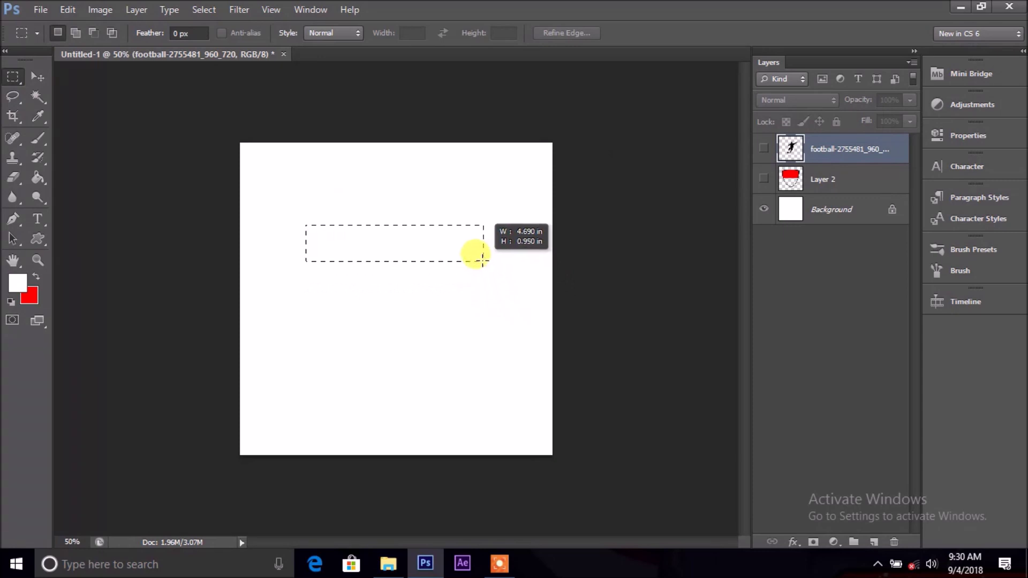
drag(486, 278, 503, 261)
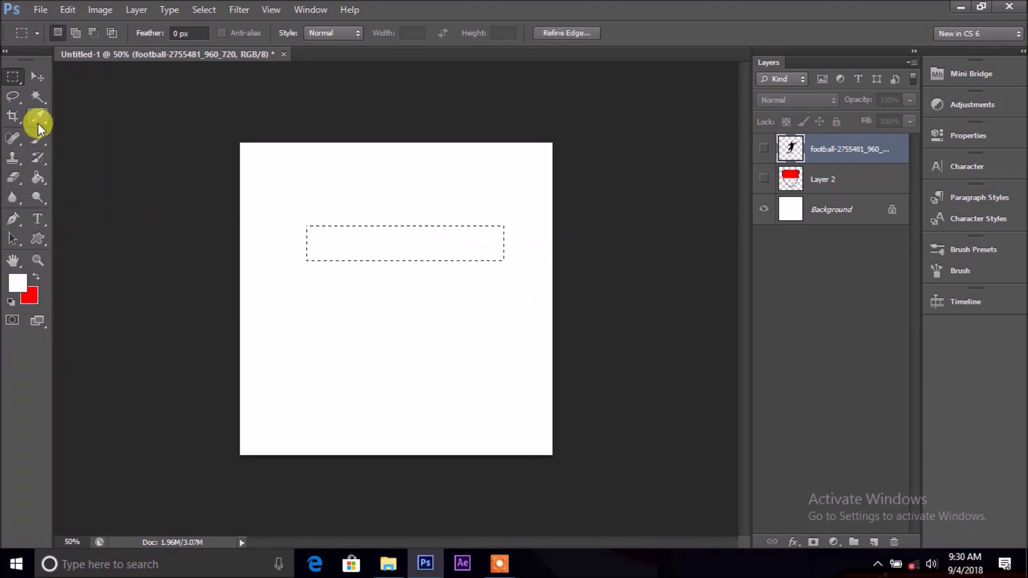
click(35, 276)
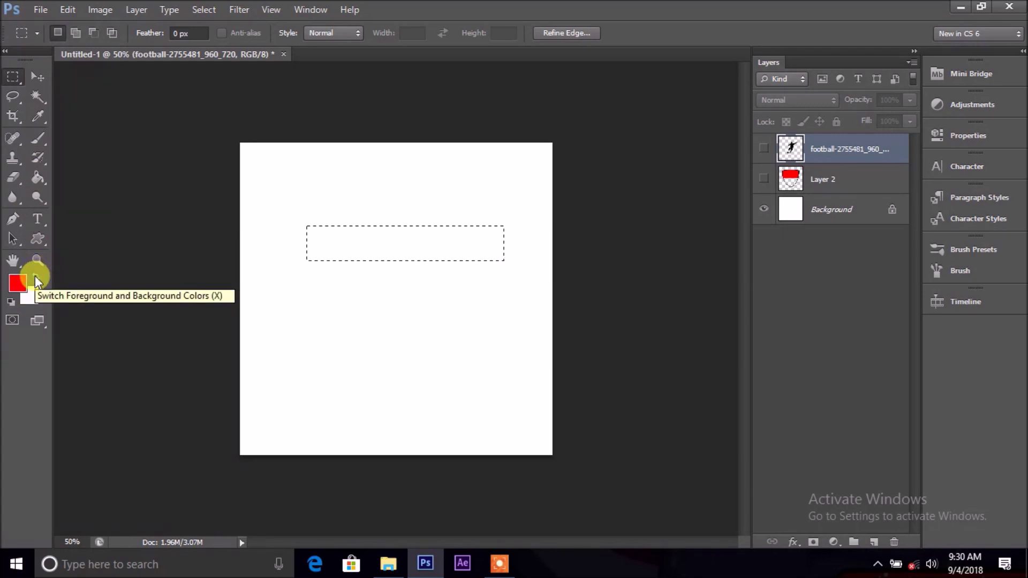
click(18, 283)
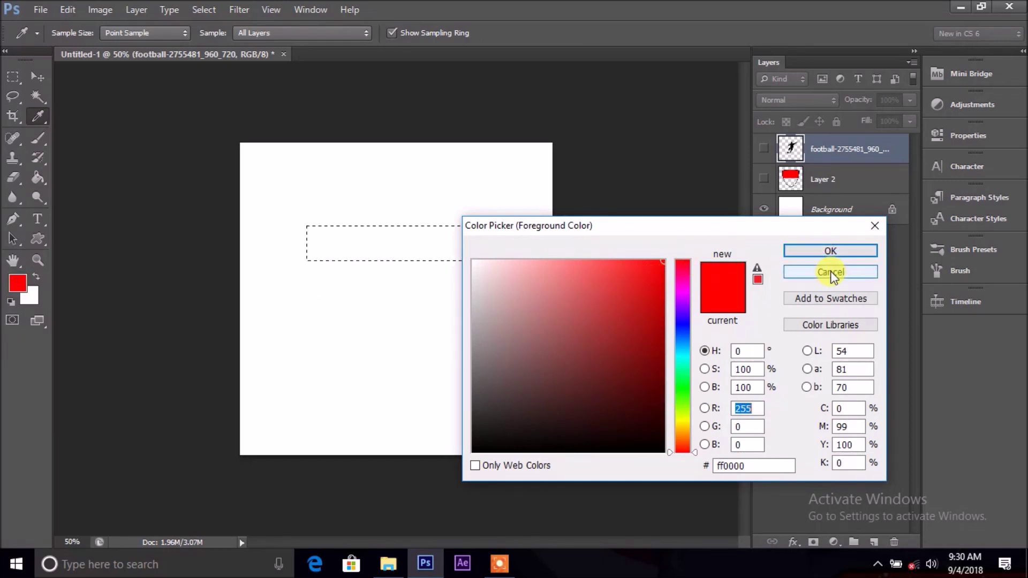
drag(348, 294, 332, 207)
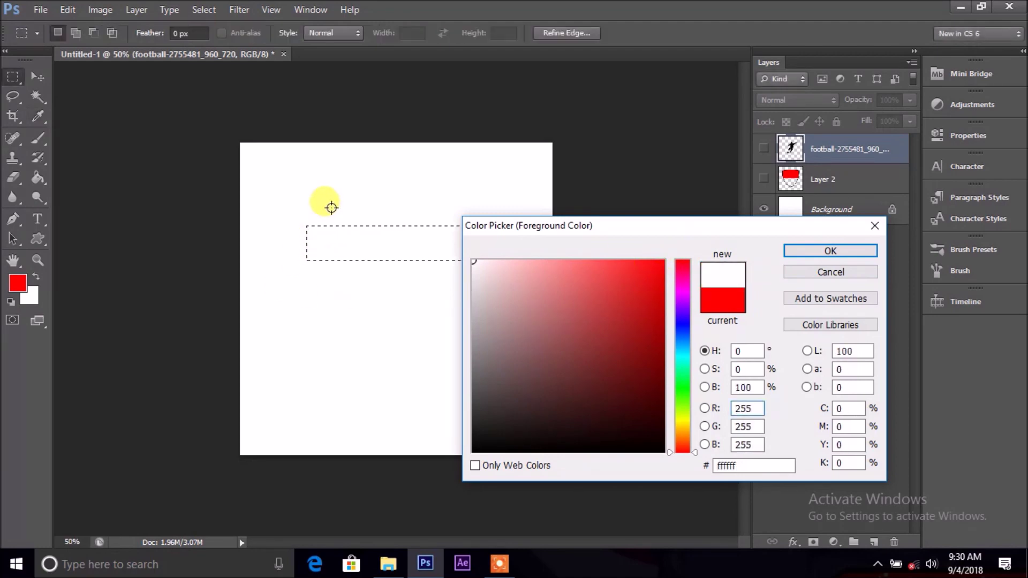
key(Return)
Step: Fill the strip selection with white on a new Layer 3
click(24, 72)
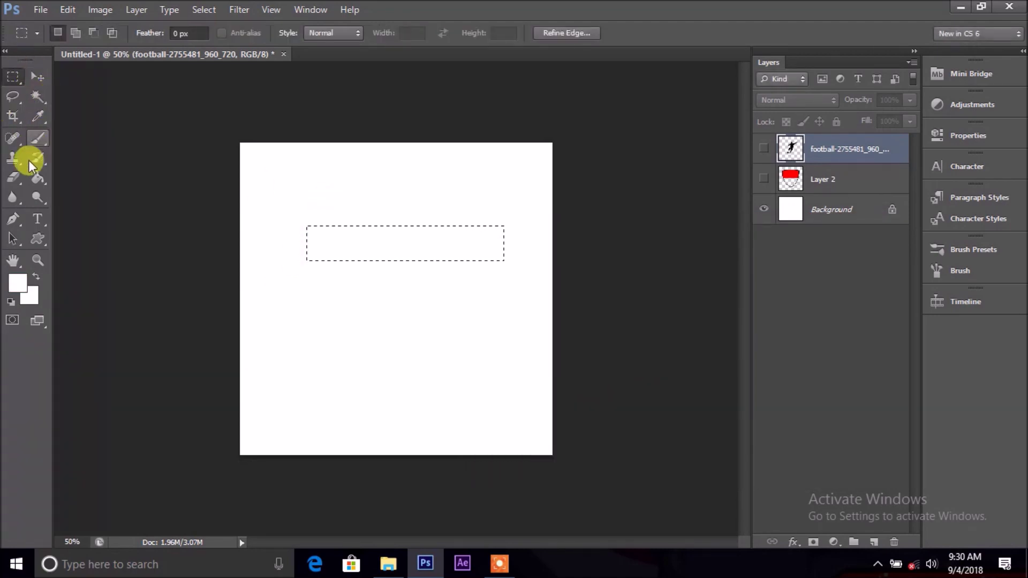
click(37, 177)
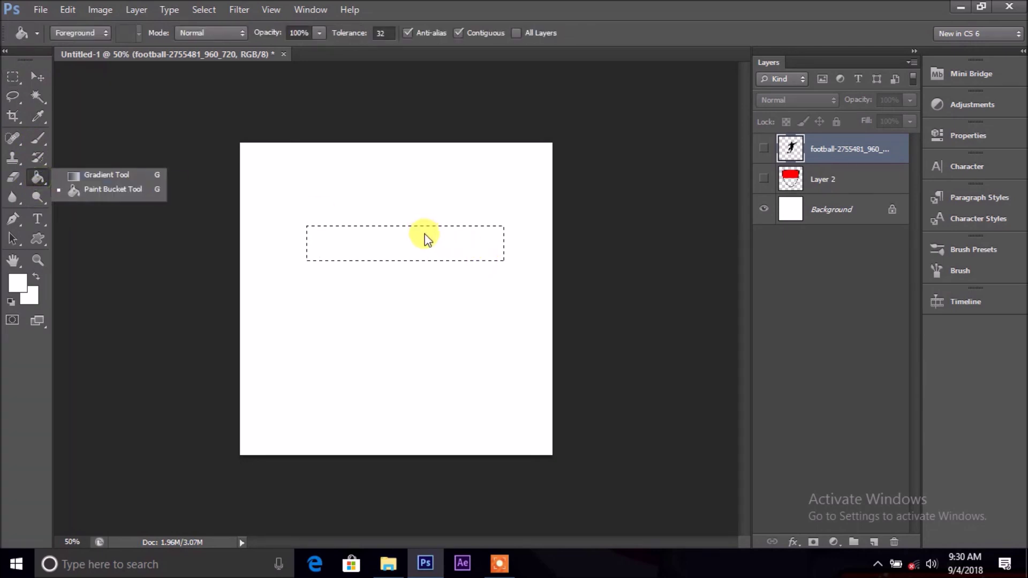
click(874, 542)
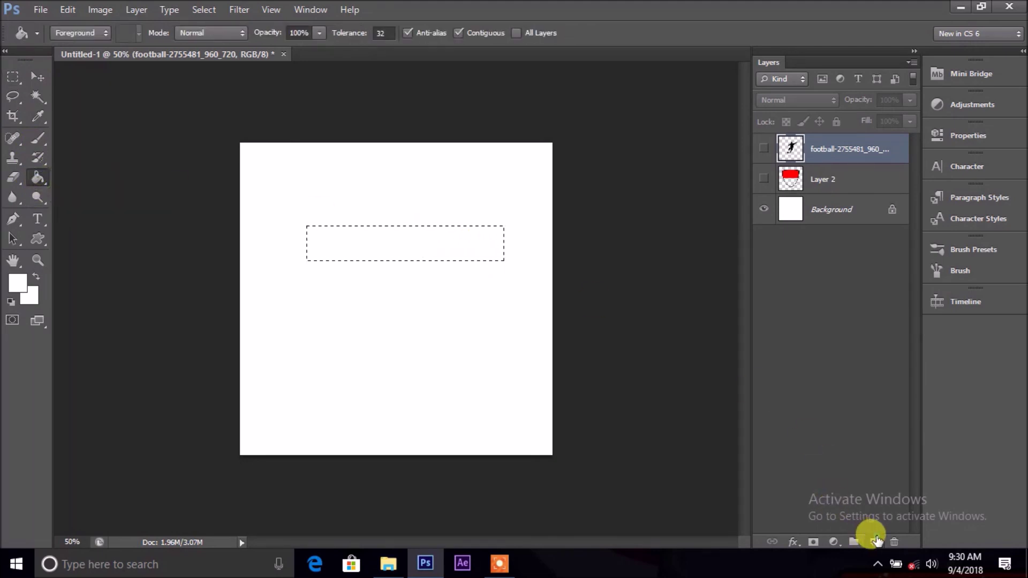
key(ctrl+BackSpace)
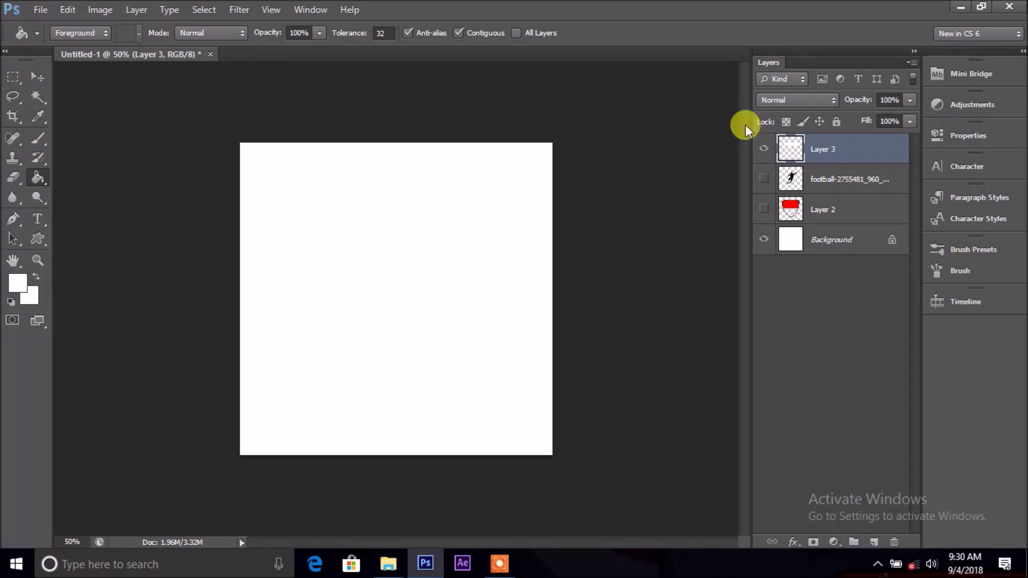
Step: Give Layer 3 a 5 px black Stroke layer style through Blending Options
right_click(884, 159)
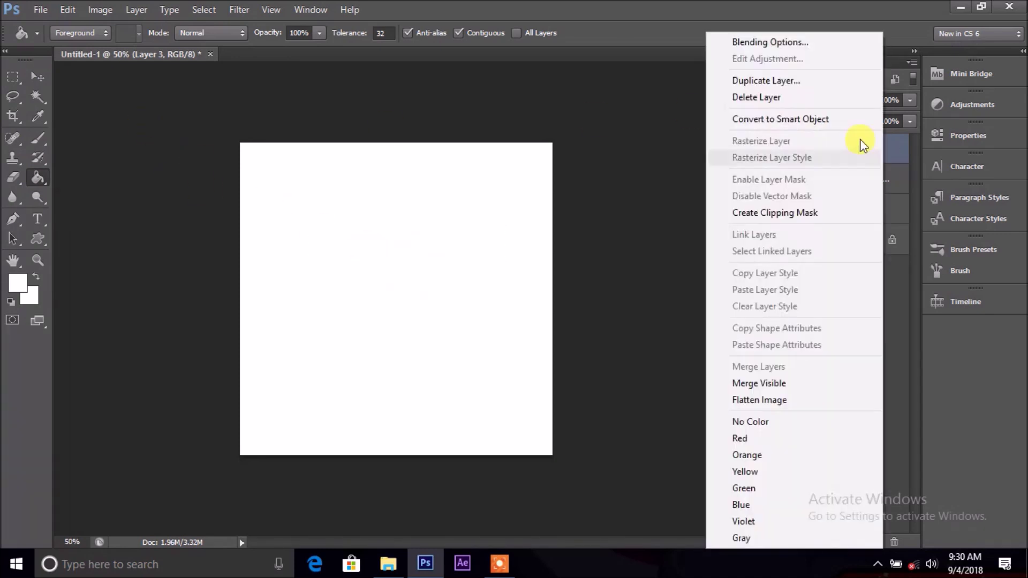
click(748, 39)
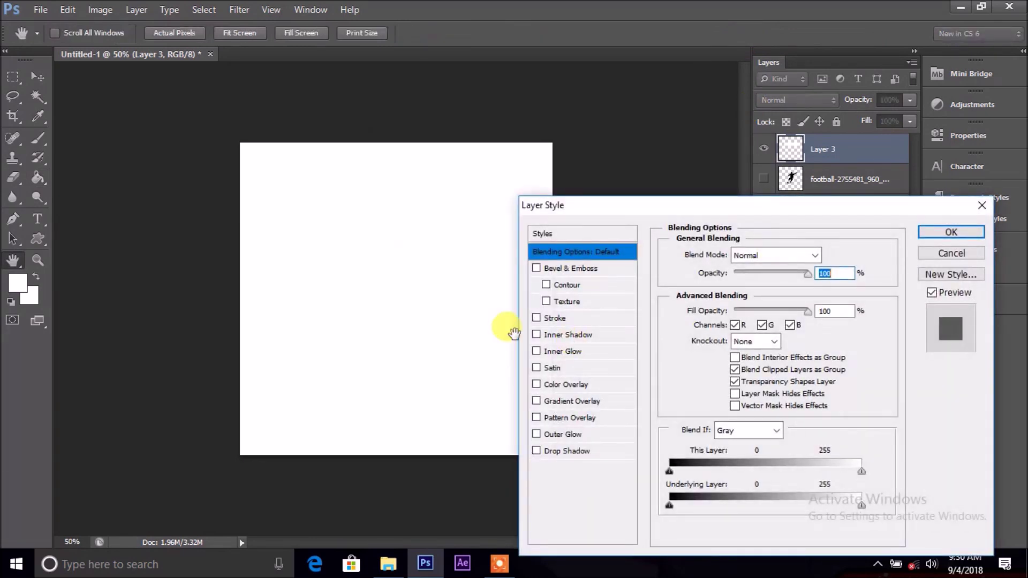
click(579, 319)
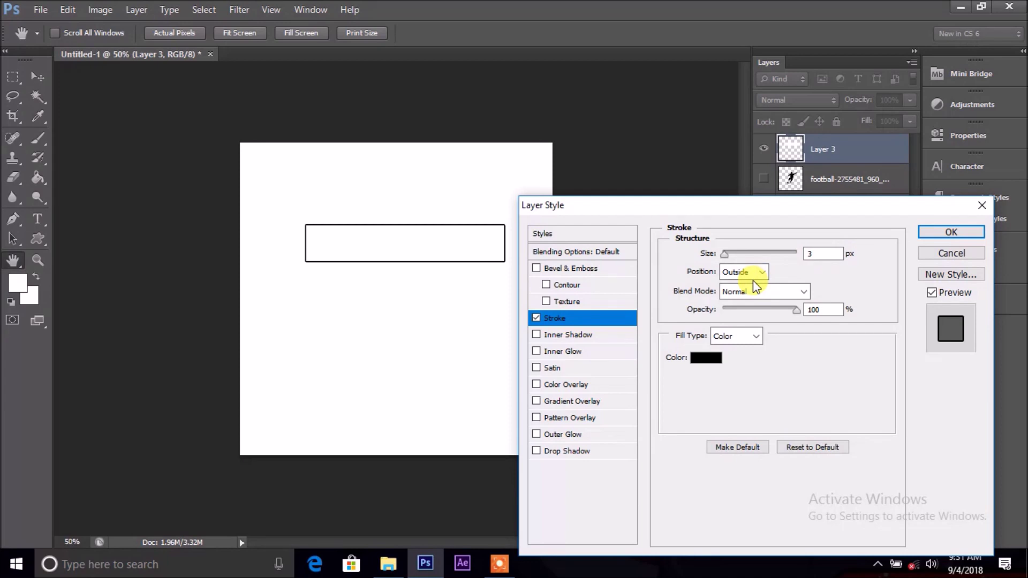
double_click(823, 252)
text(5)
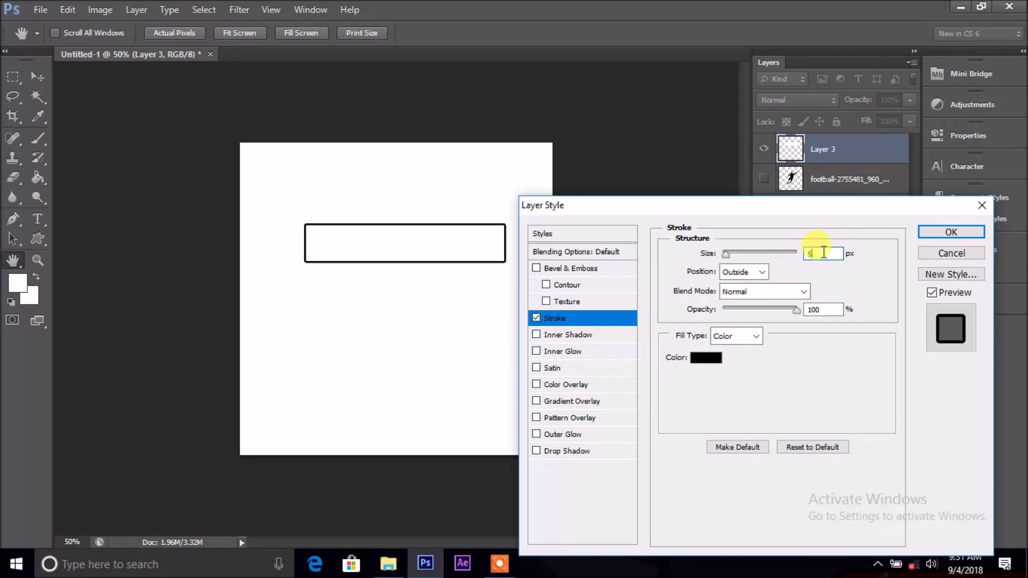
key(Return)
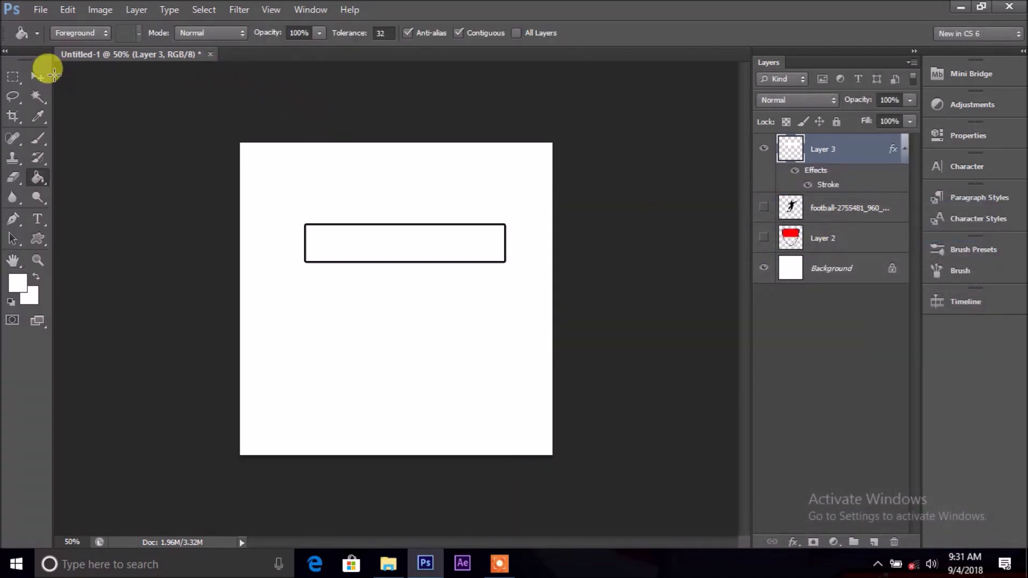
click(38, 76)
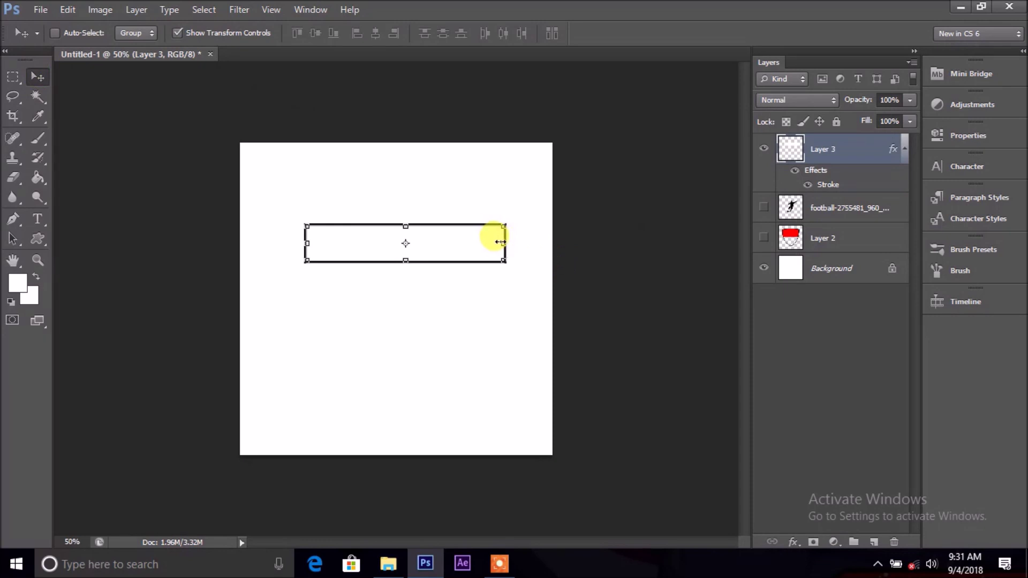
Step: Move the rectangle lower, duplicate it, shift the copy up-right, and stack Layer 3 above it
drag(459, 246, 453, 304)
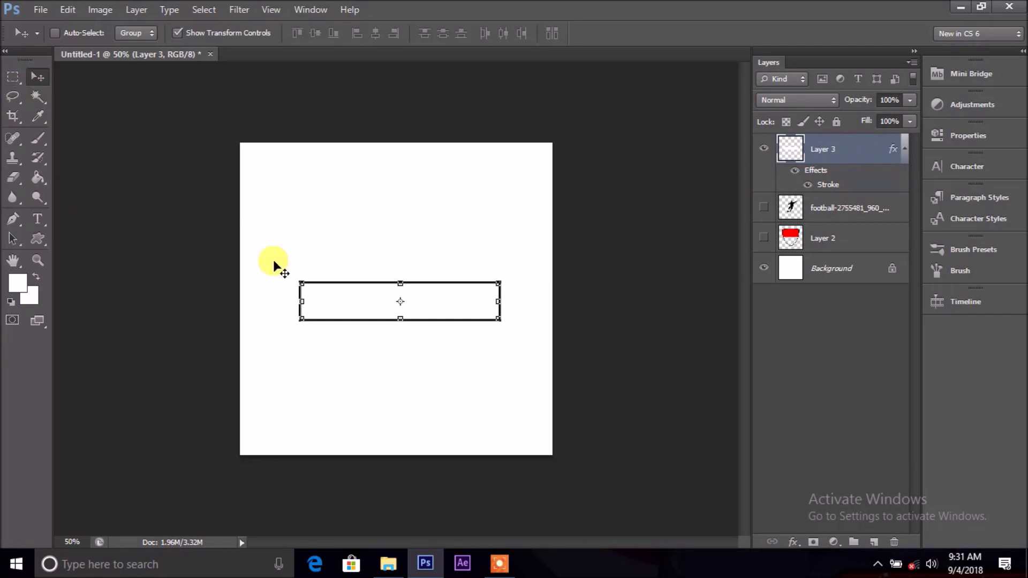
key(ctrl+j)
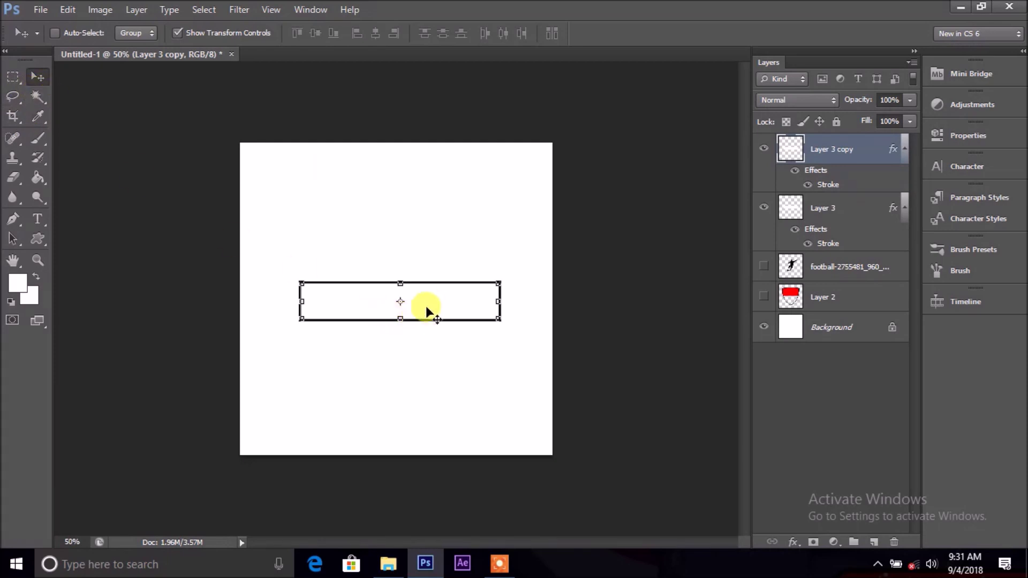
drag(438, 306, 552, 295)
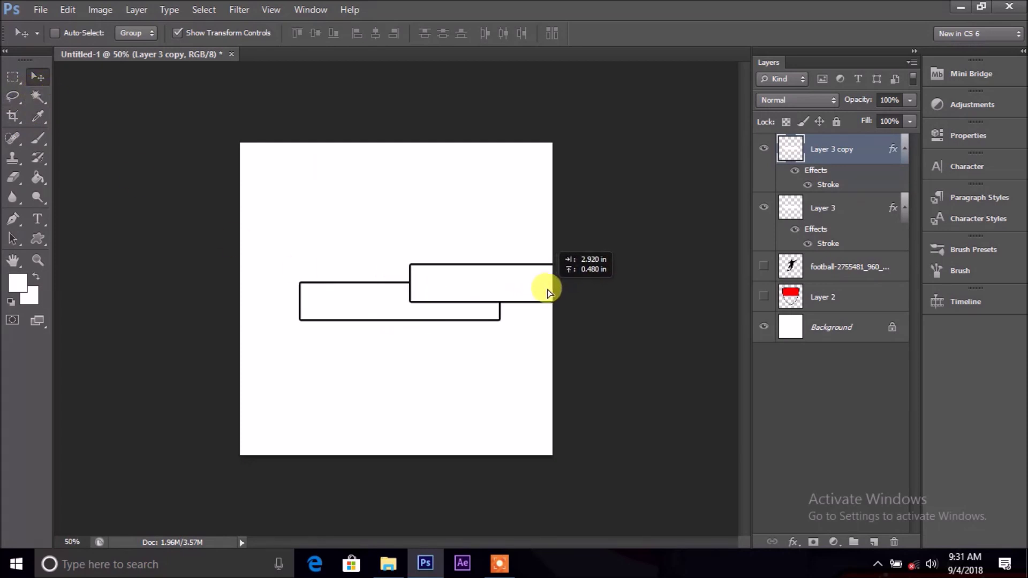
drag(822, 208, 822, 144)
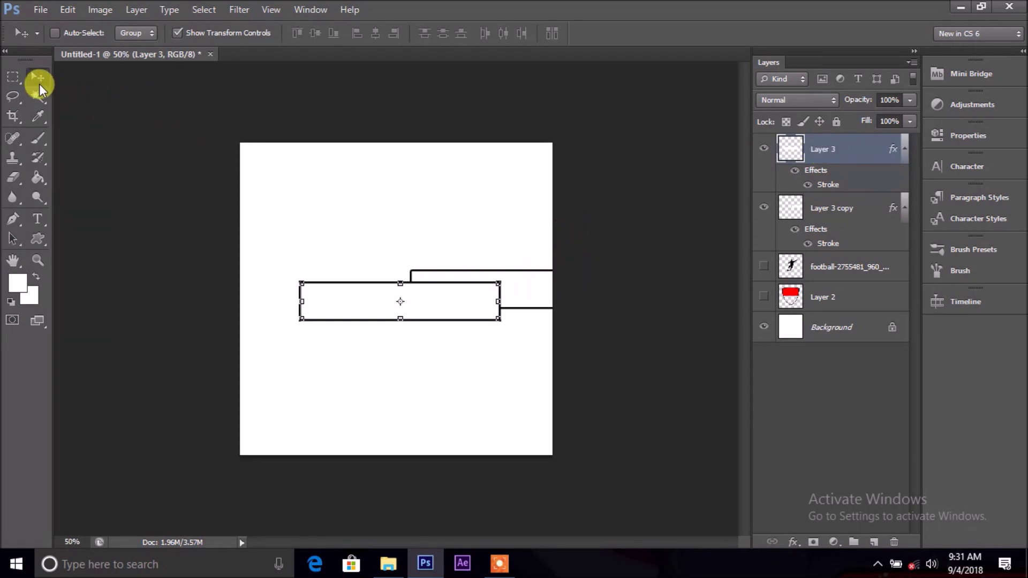
click(13, 98)
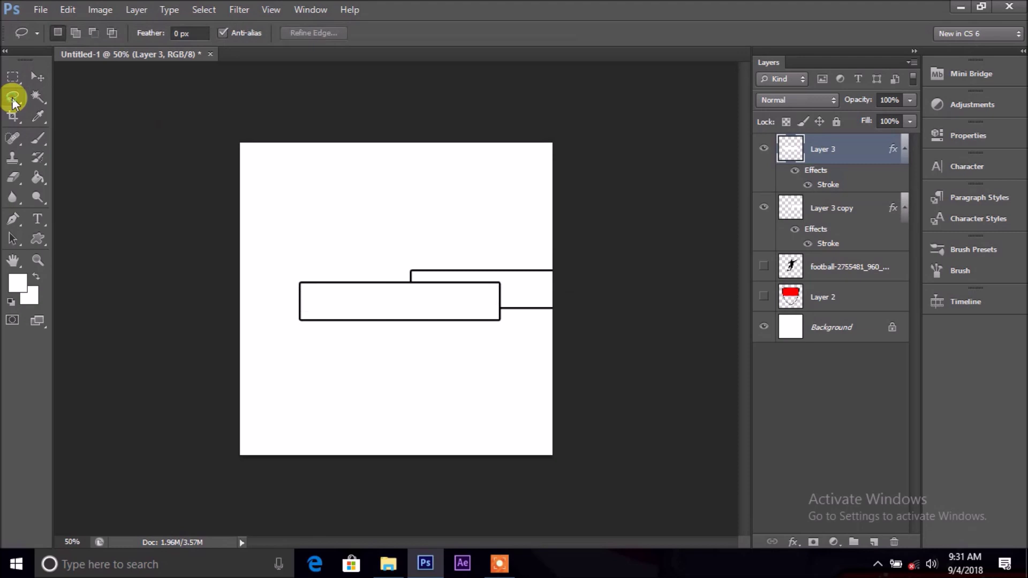
Step: Trace a closed triangular notch path over the back strip's right end with the Pen tool
right_click(14, 101)
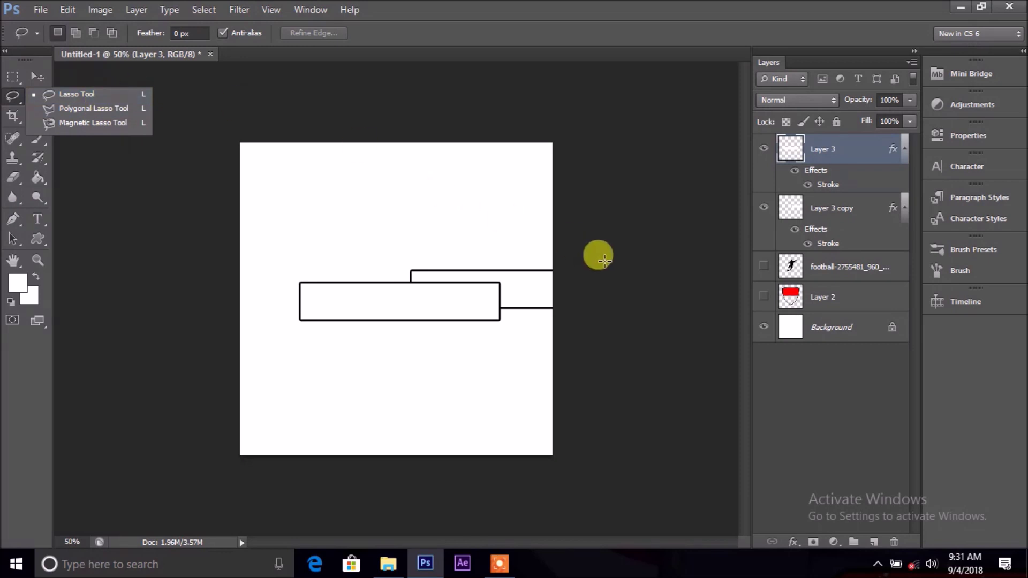
click(563, 259)
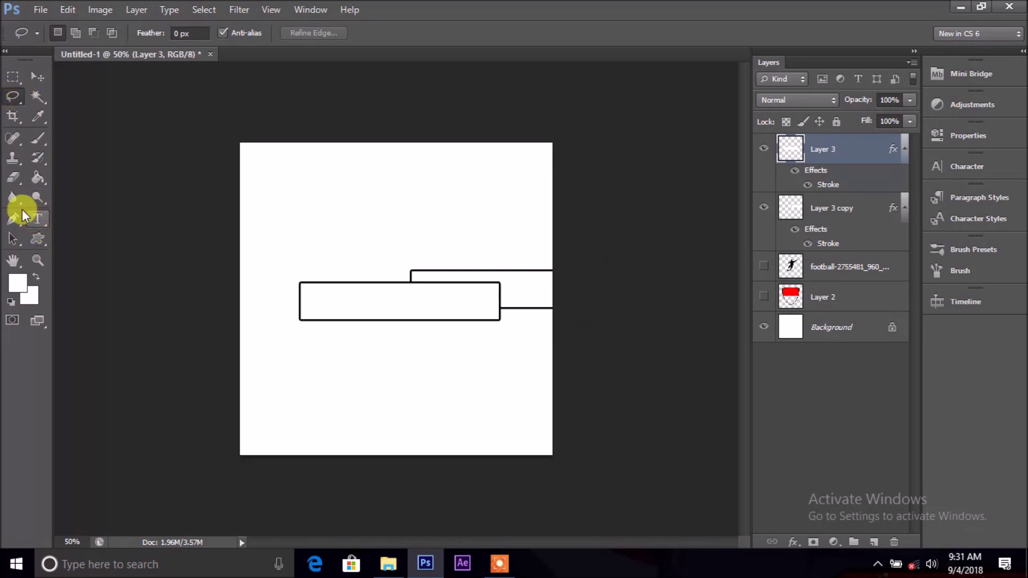
click(14, 217)
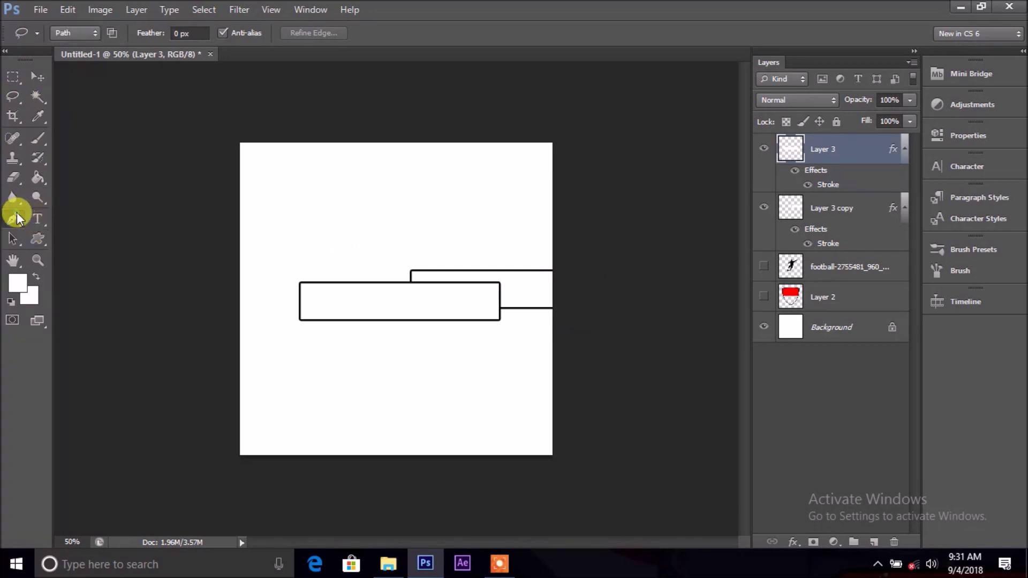
click(543, 260)
click(512, 287)
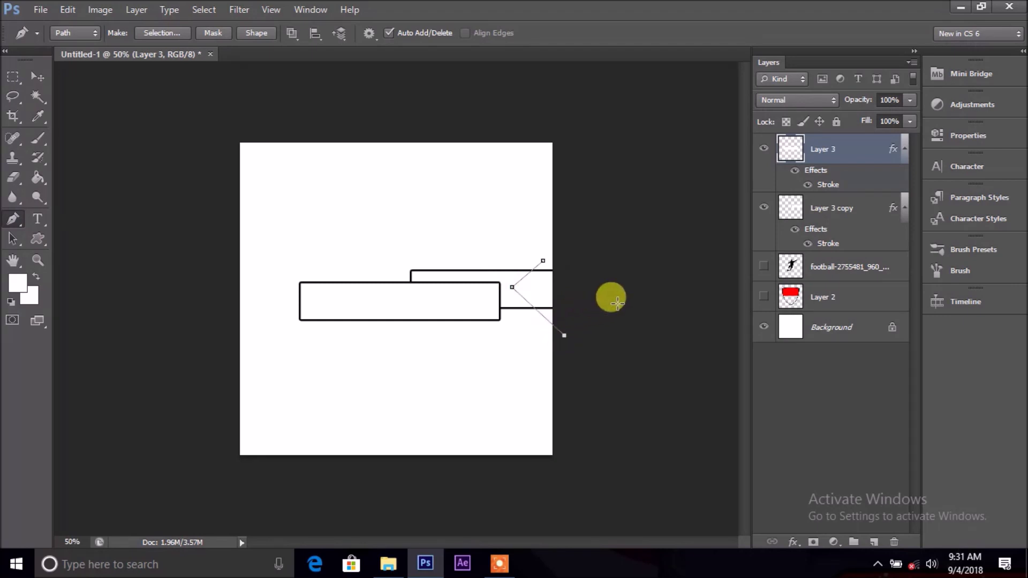
click(655, 339)
click(652, 226)
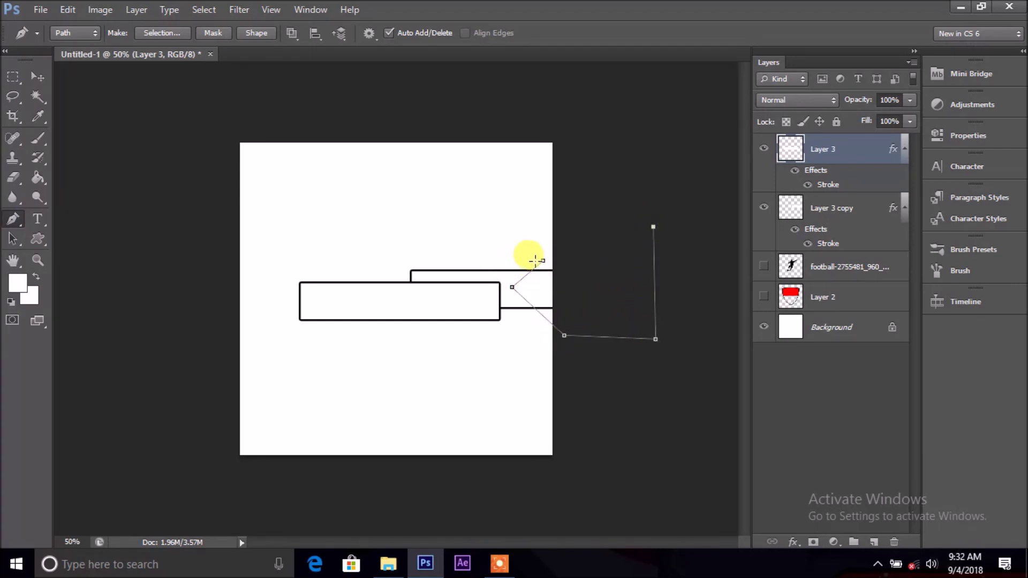
click(542, 261)
Step: Turn the notch path into a selection and target the Layer 3 copy strip
click(163, 28)
key(Return)
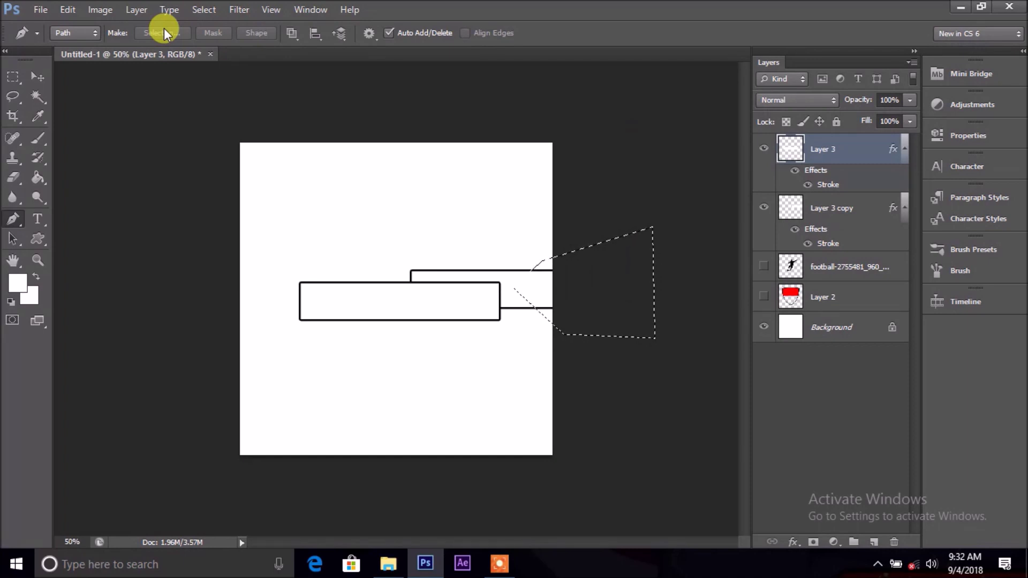
click(808, 209)
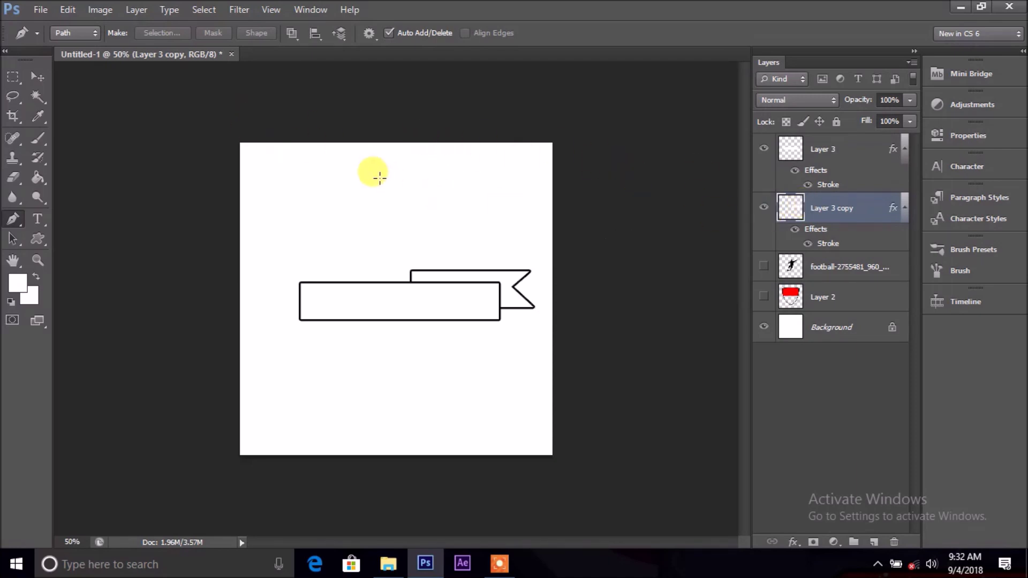
click(44, 76)
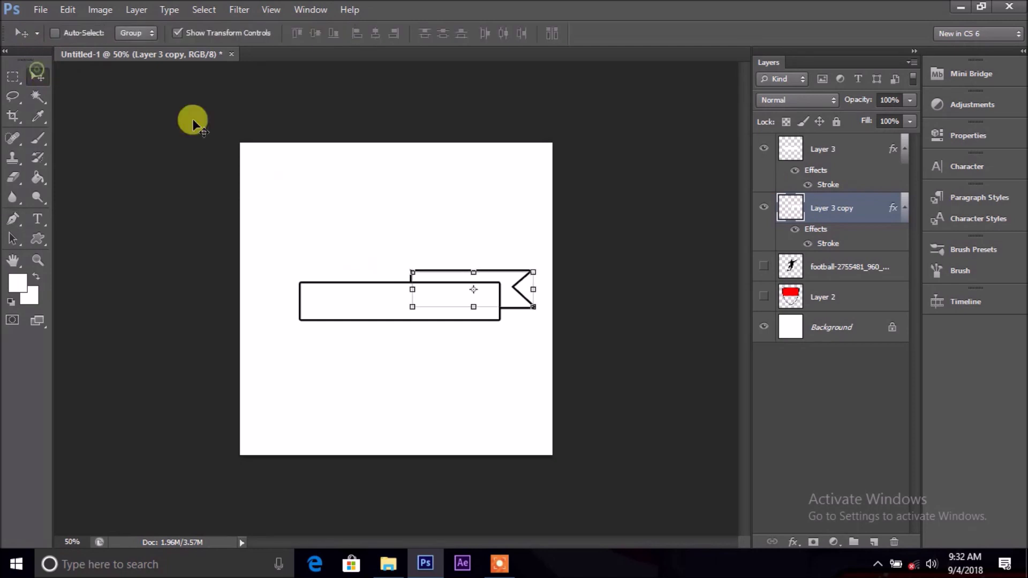
Step: Stretch the Layer 3 copy strip's left end further left with Free Transform
drag(412, 289, 434, 290)
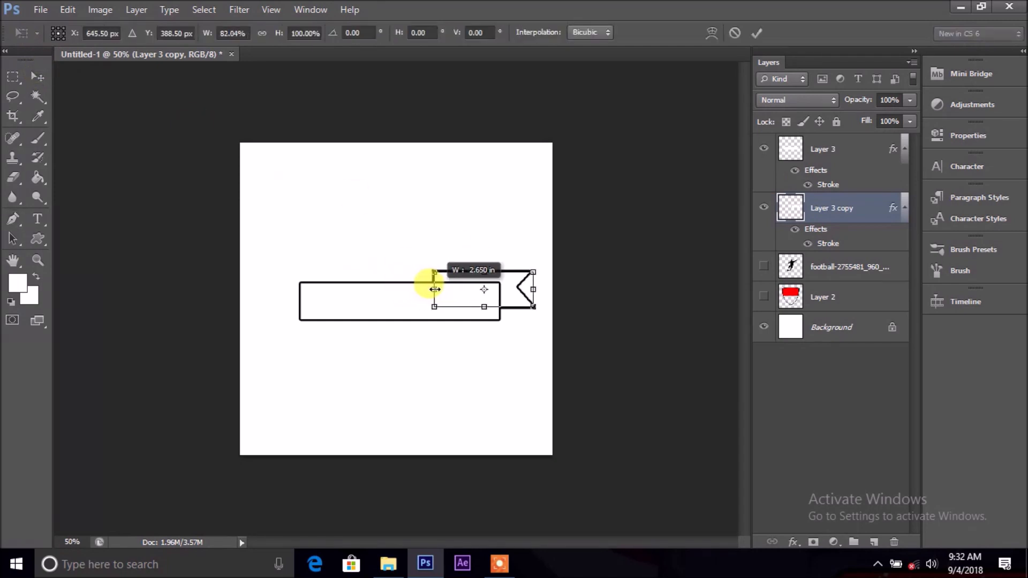
drag(434, 289, 386, 286)
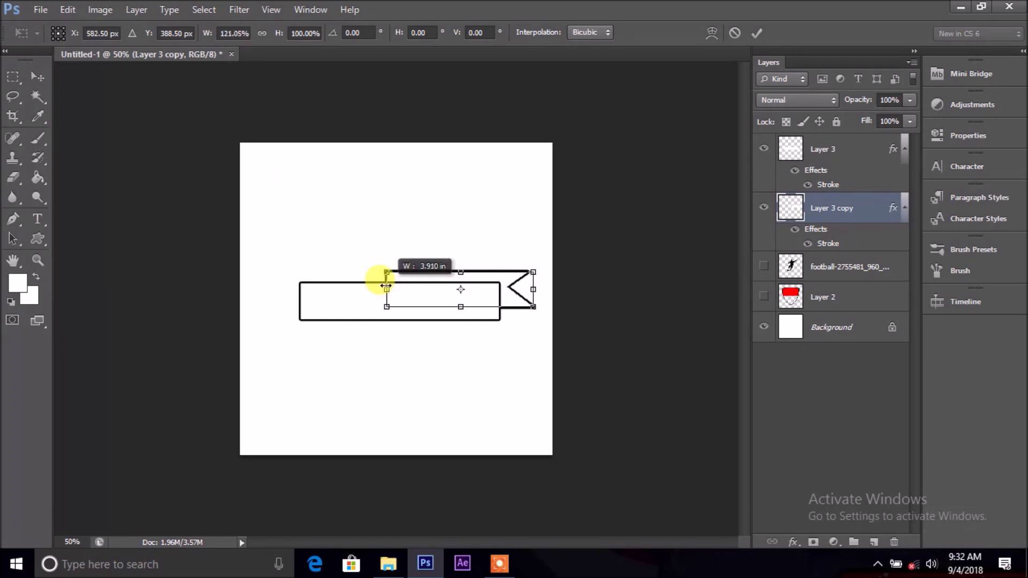
key(Return)
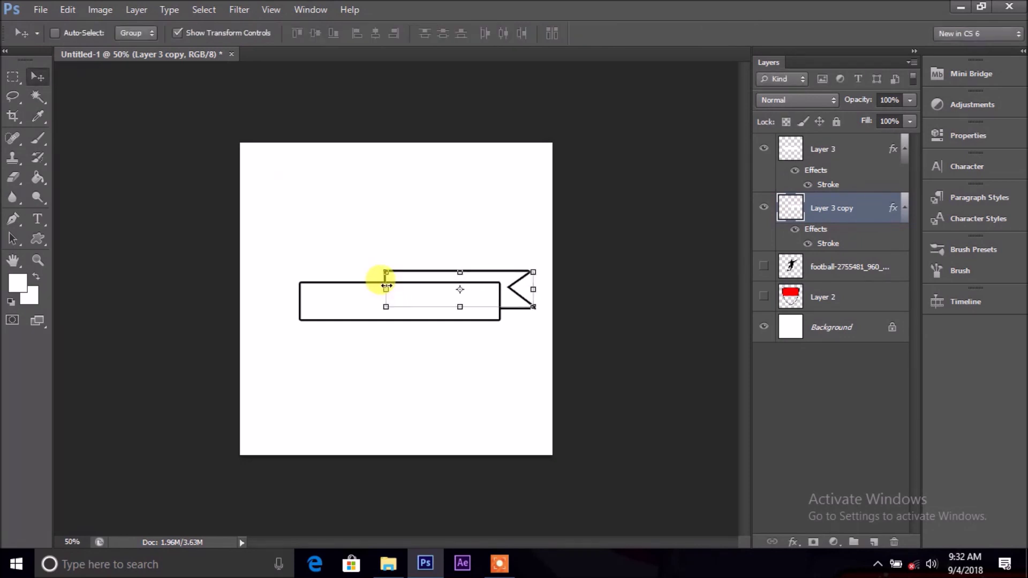
click(13, 76)
mouse_move(323, 247)
mouse_down()
mouse_move(403, 324)
mouse_move(473, 337)
mouse_up()
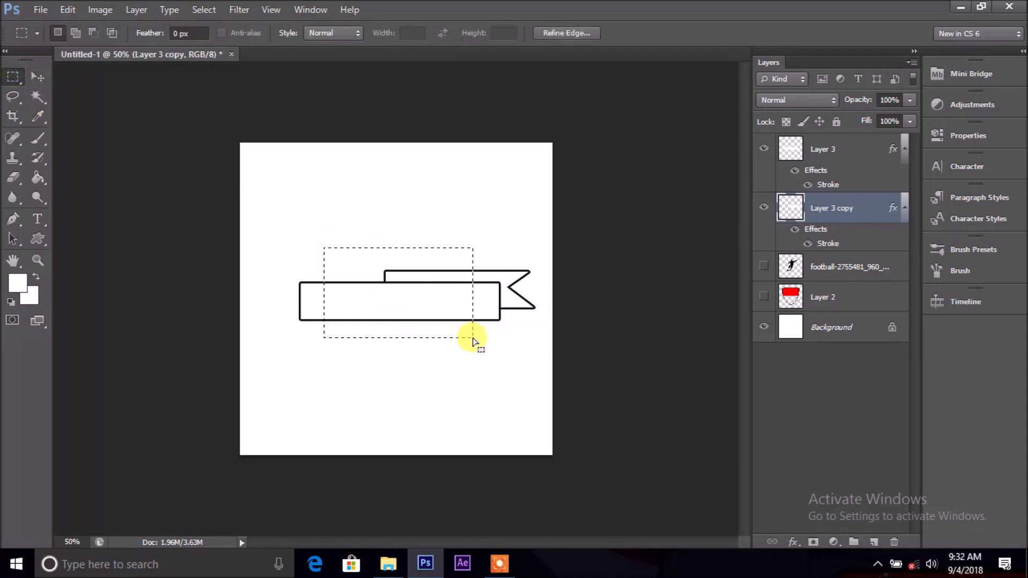
Step: Delete the back strip's left portion, deselect, and duplicate the remaining tail layer
key(Return)
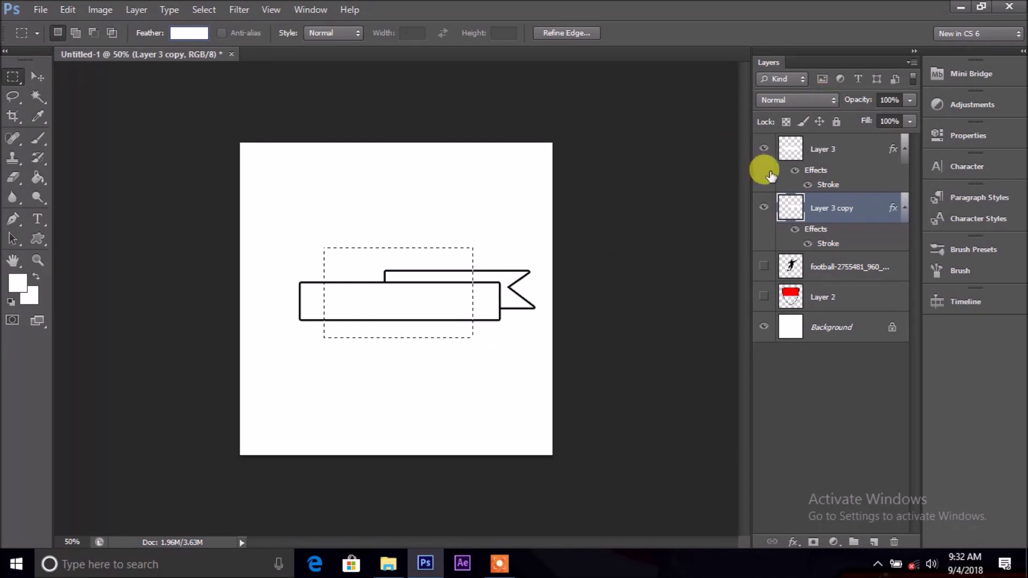
click(594, 120)
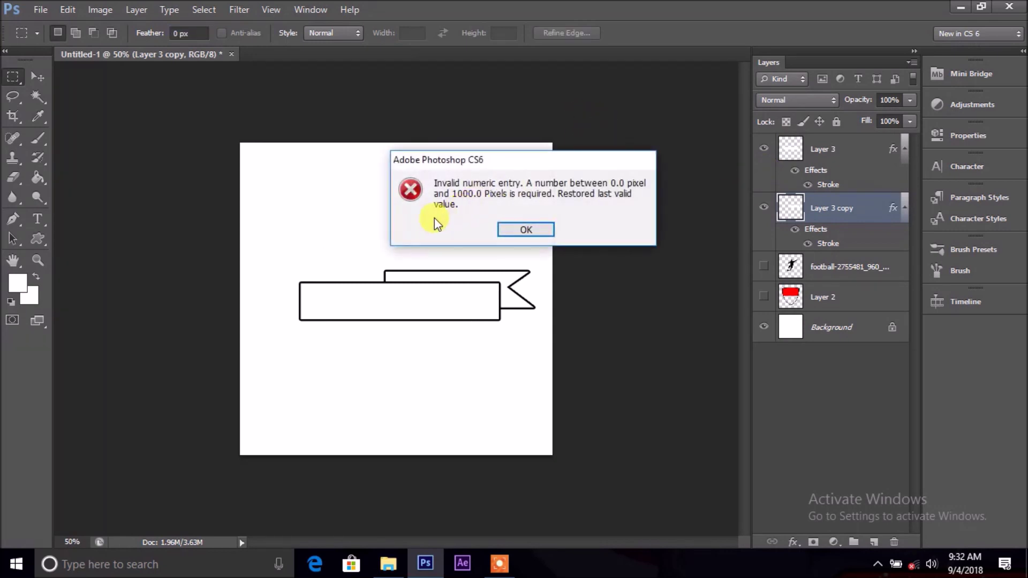
click(542, 224)
drag(334, 224, 478, 382)
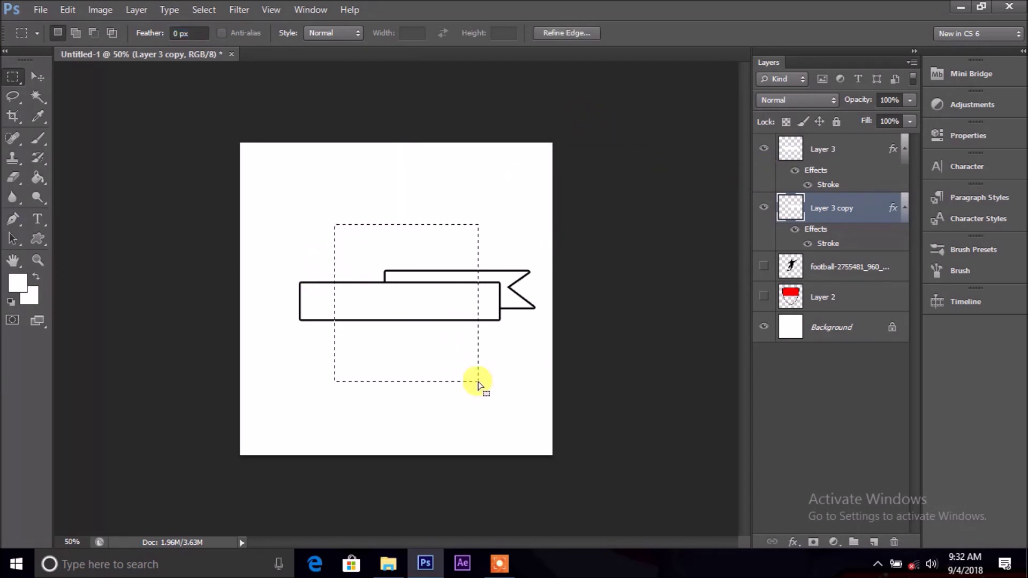
click(314, 222)
drag(347, 234, 461, 343)
key(Delete)
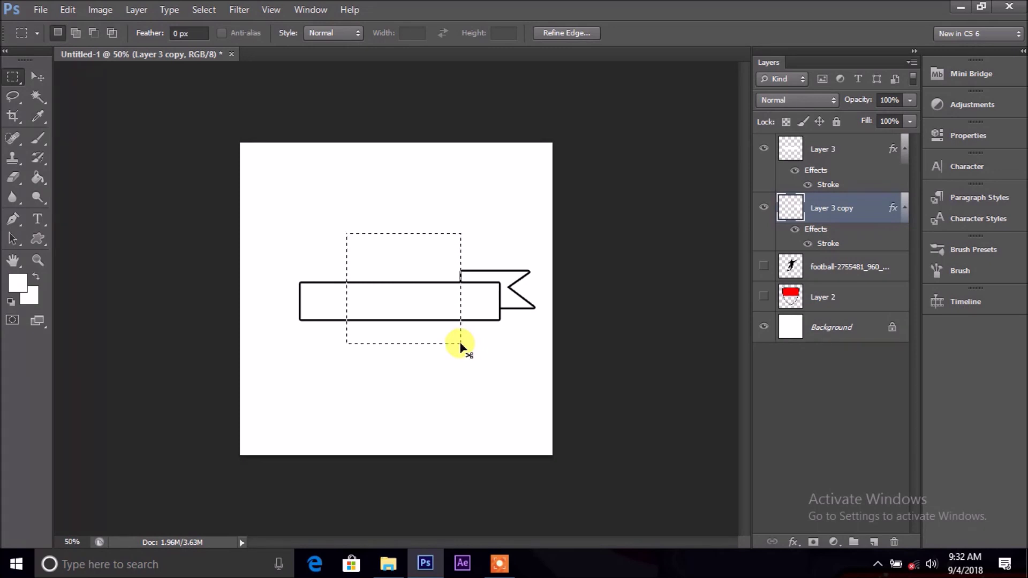
key(ctrl+d)
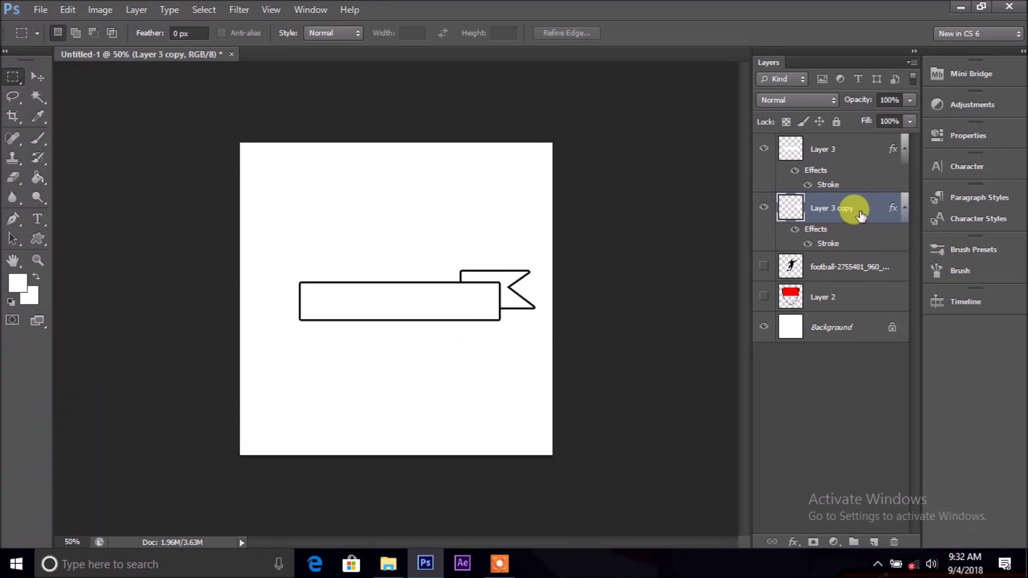
key(ctrl+j)
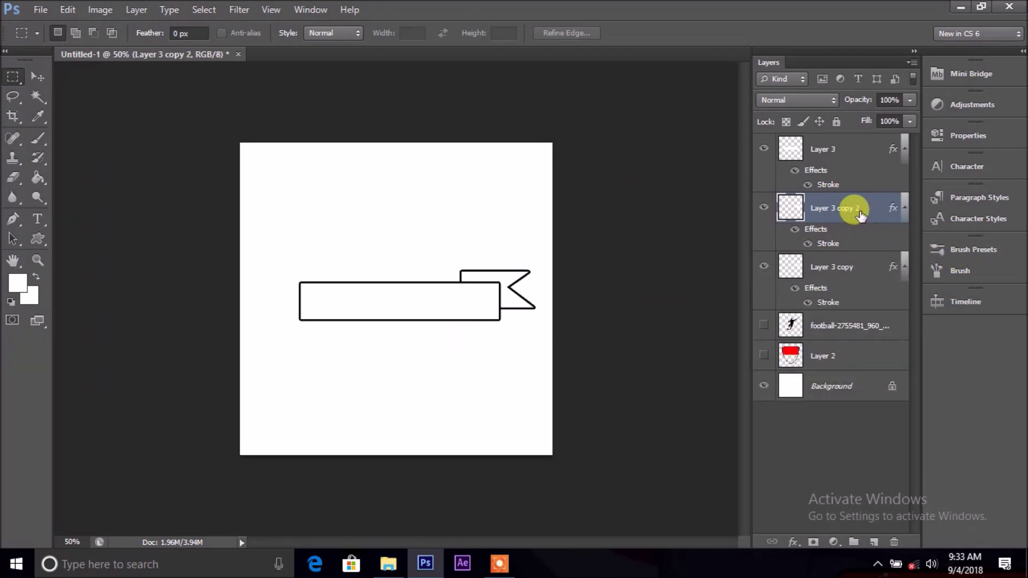
Step: Flip the duplicated tail horizontally, undoing an accidental rotation first
key(v)
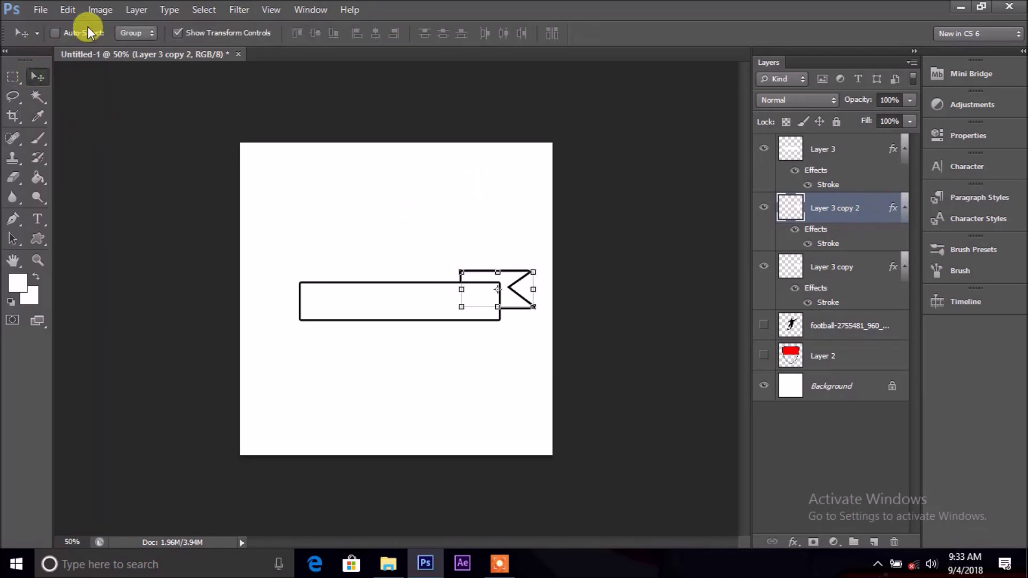
click(47, 8)
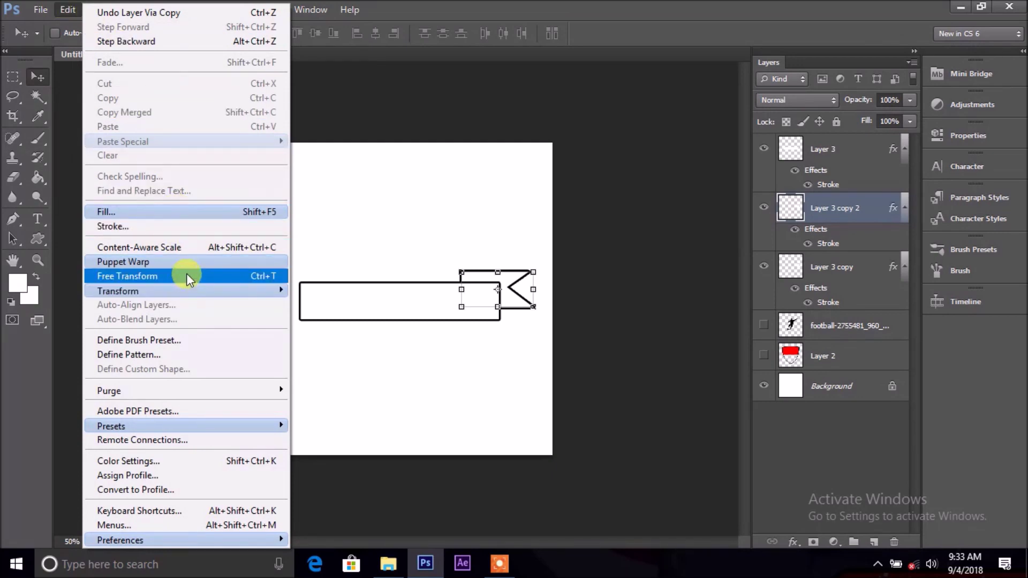
mouse_move(118, 291)
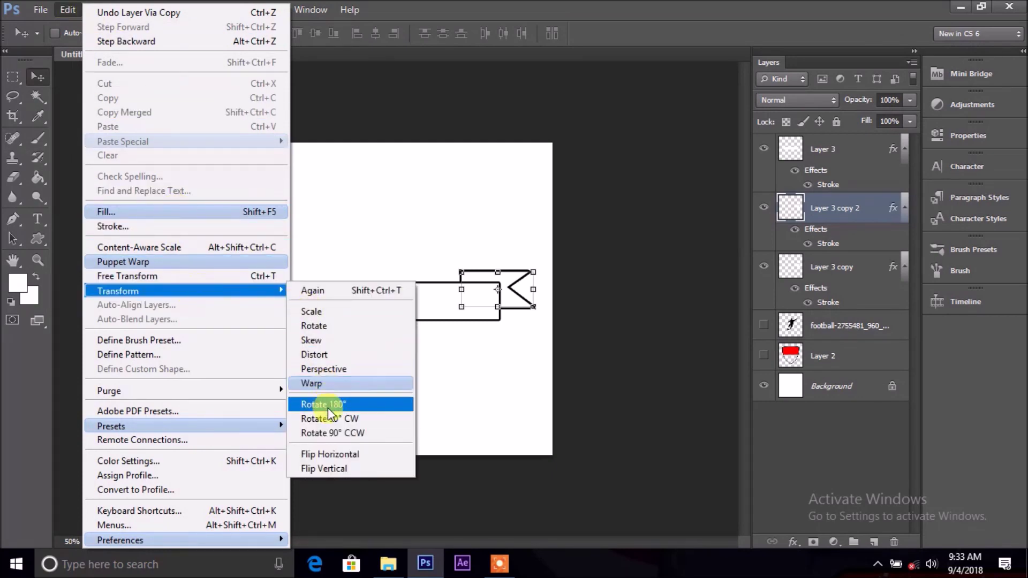
click(330, 419)
key(ctrl+shift+t)
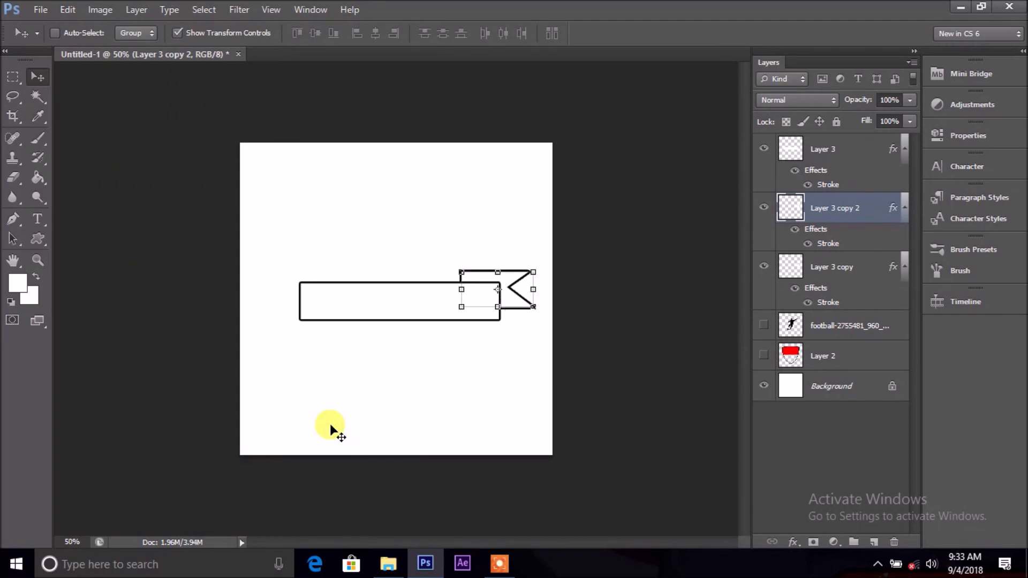
click(69, 9)
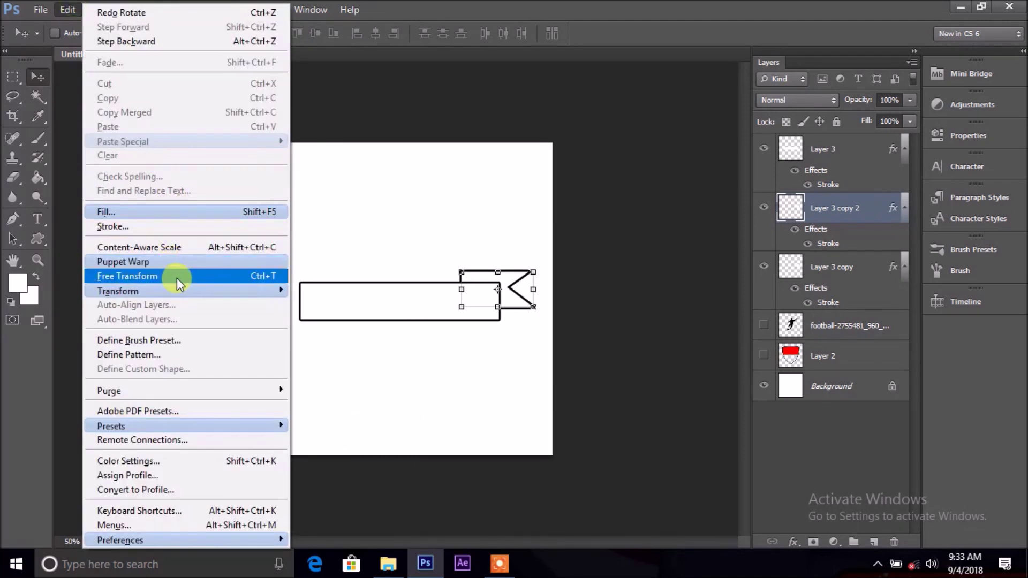
mouse_move(117, 291)
click(352, 403)
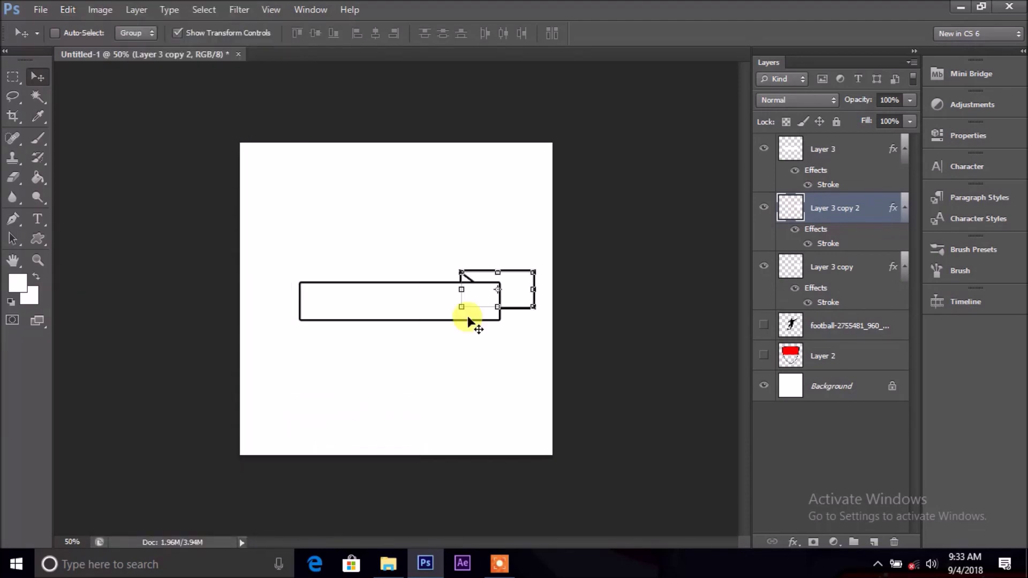
key(Return)
Step: Move the mirrored tail to the banner's left end and nudge it into alignment
drag(489, 285, 307, 286)
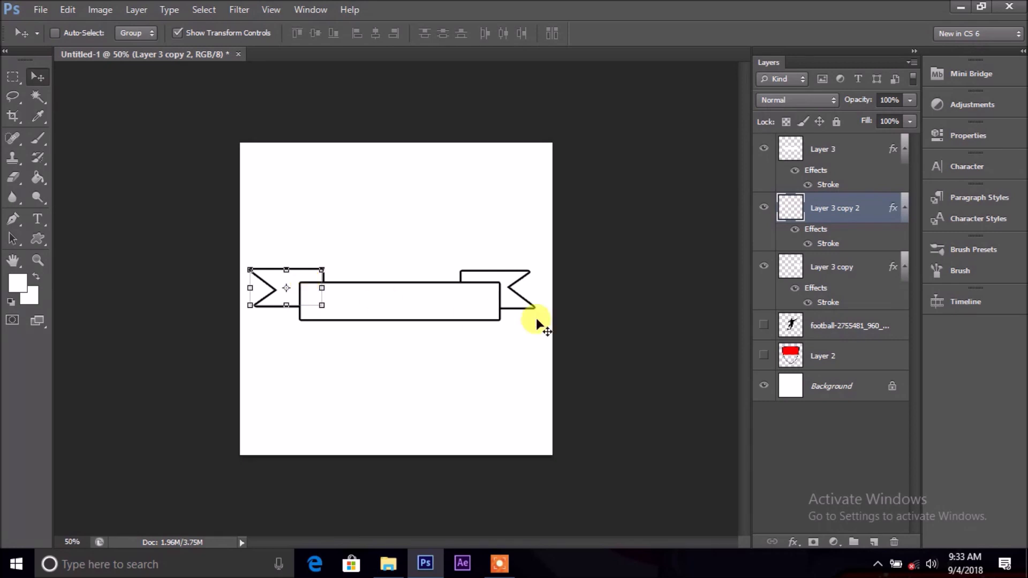
key(Right)
key(Right)
key(Right)
key(Right)
key(Right)
key(Right)
key(Right)
key(Right)
key(Right)
key(Right)
key(Right)
key(Right)
key(Right)
key(Right)
key(Right)
key(Right)
key(Right)
key(Right)
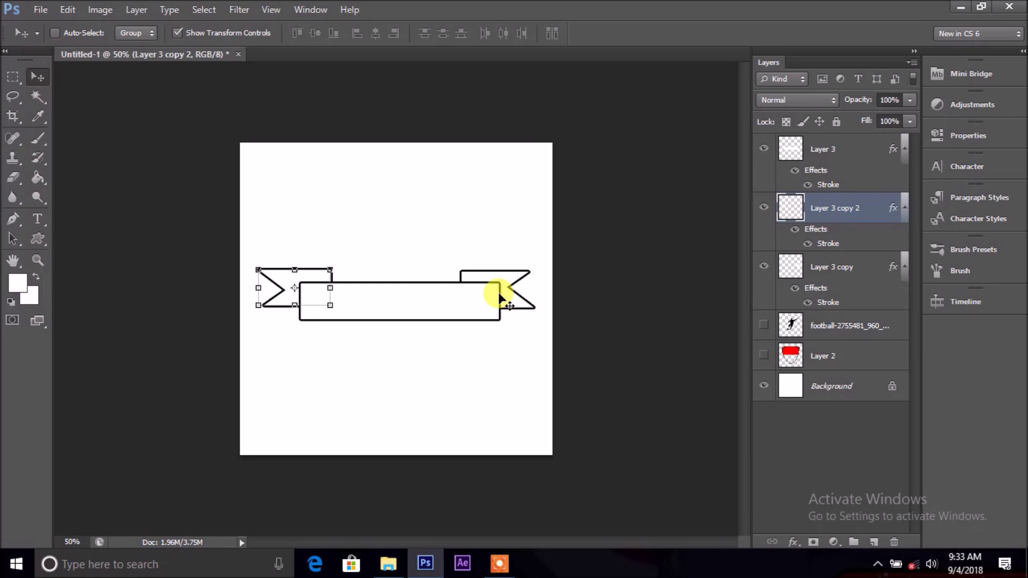
key(ctrl+plus)
key(ctrl+plus)
key(ctrl+plus)
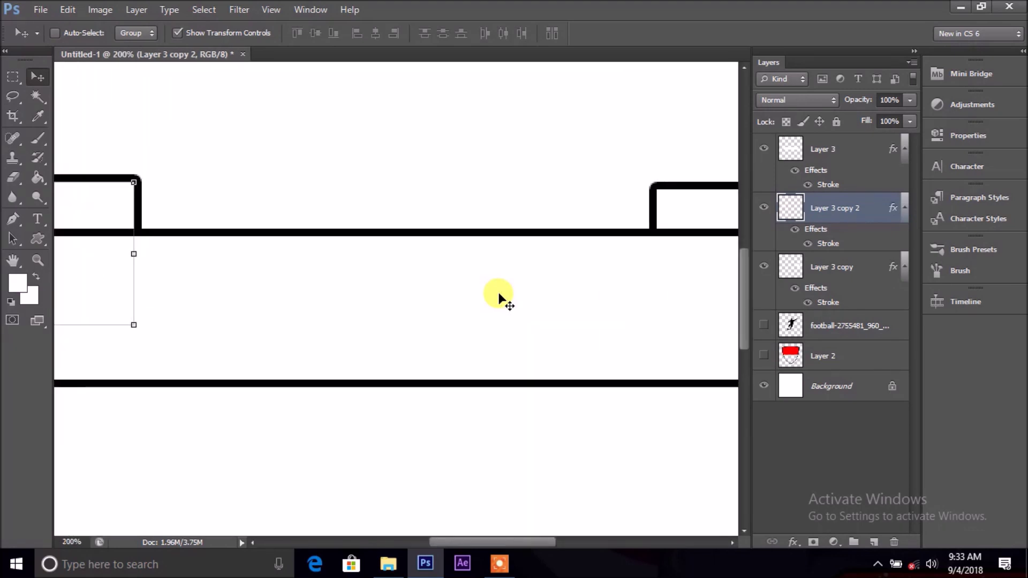
key(ctrl+minus)
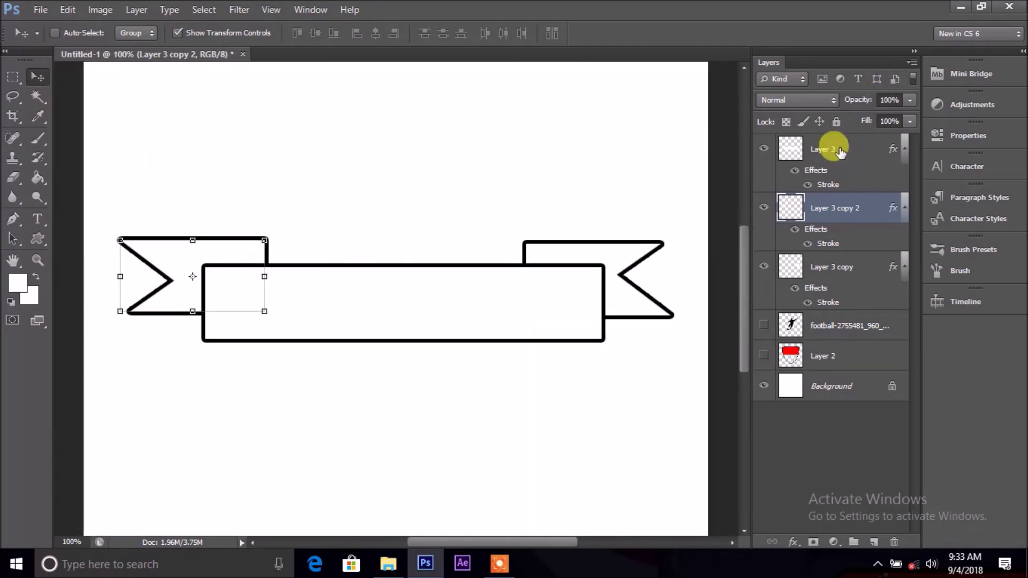
Step: Undo a trial merge of the front banner, then nudge the Layer 3 copy 2 tail right
click(836, 151)
key(Delete)
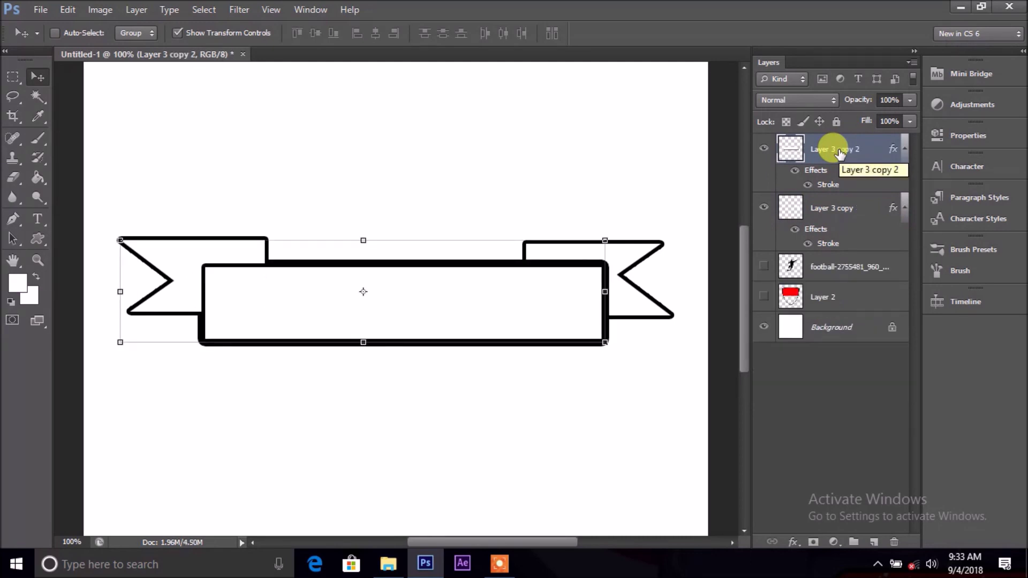
key(Delete)
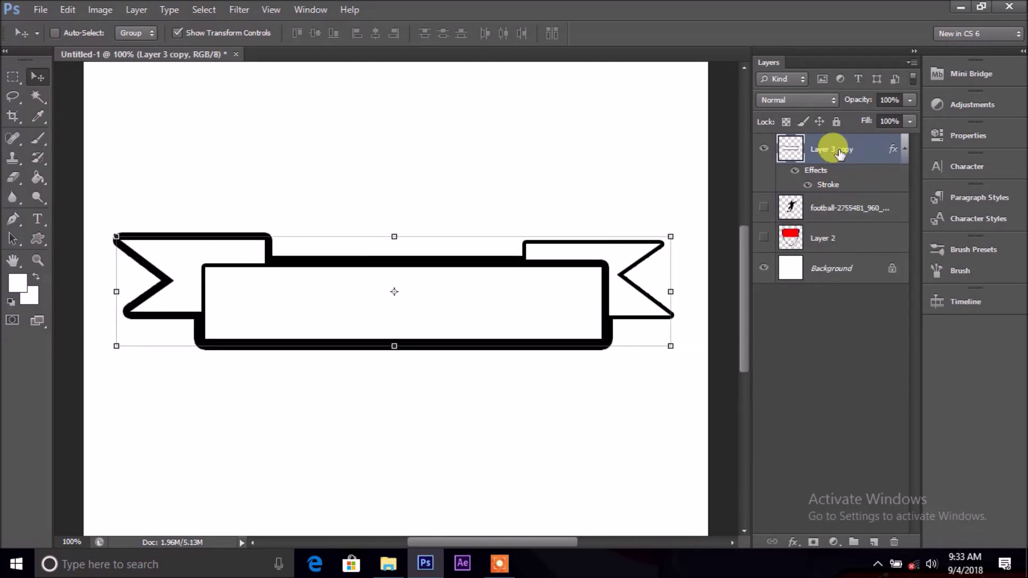
key(ctrl+alt+z)
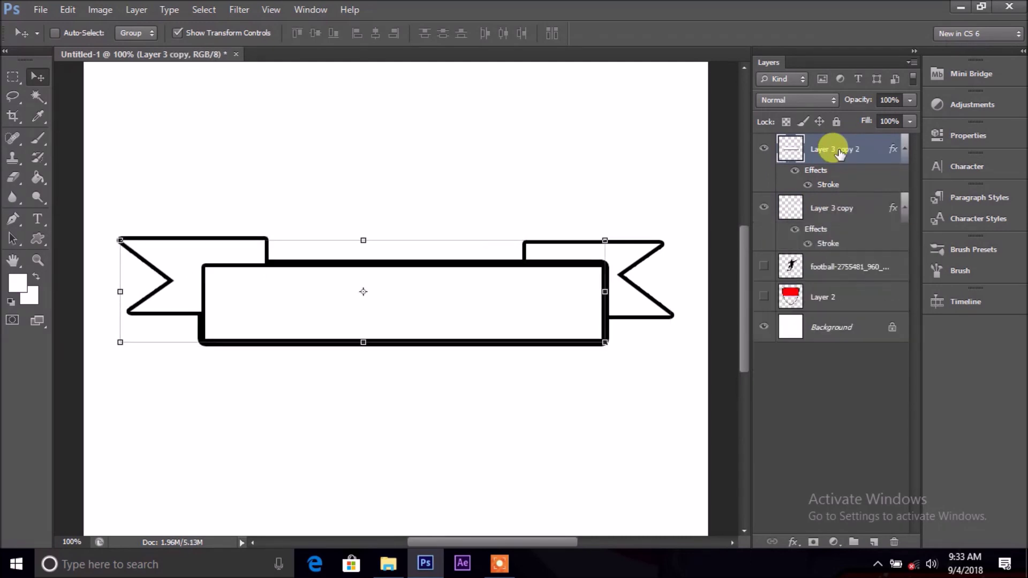
key(ctrl+alt+z)
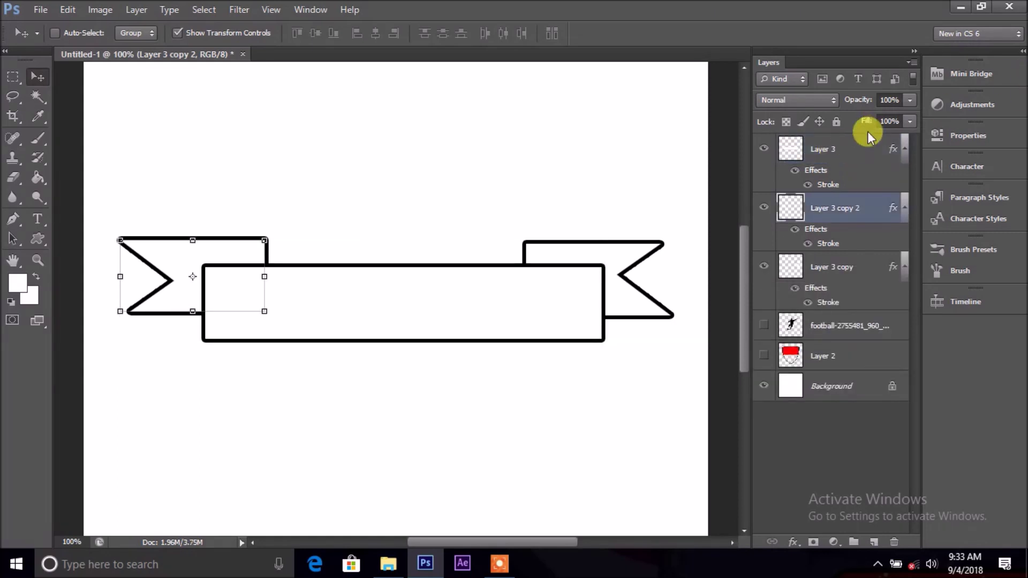
right_click(867, 149)
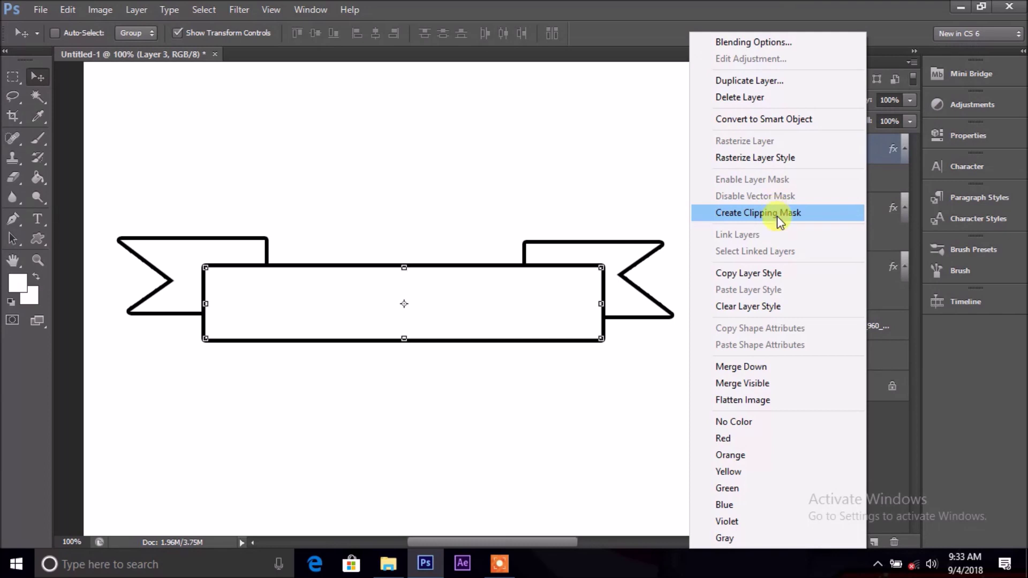
click(580, 153)
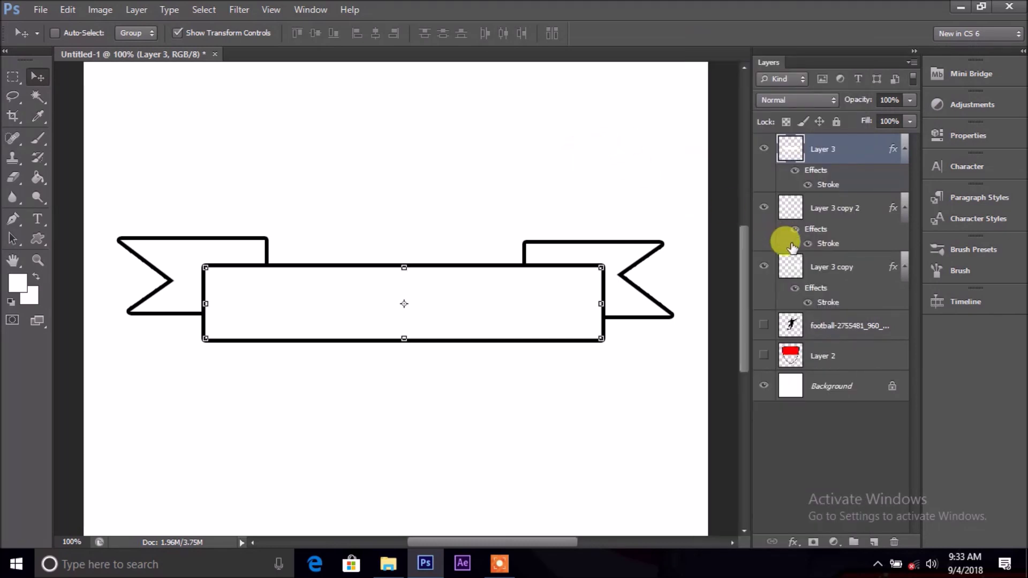
click(834, 266)
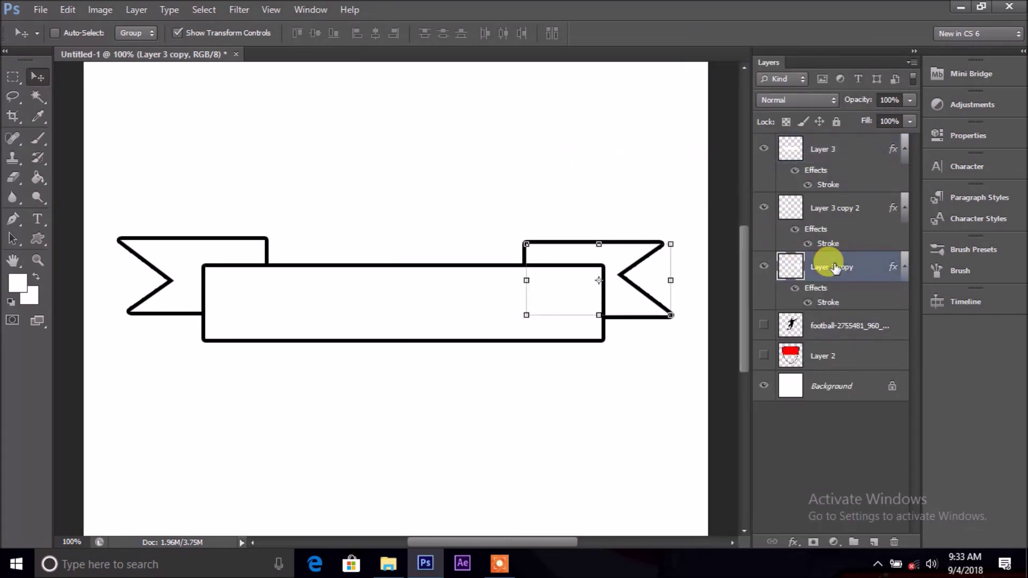
click(824, 209)
key(Right)
key(Right)
key(Right)
key(Right)
key(Right)
key(Right)
key(Right)
key(Right)
key(Right)
key(Right)
key(Right)
key(Right)
key(Right)
key(Right)
key(Right)
key(Right)
key(Right)
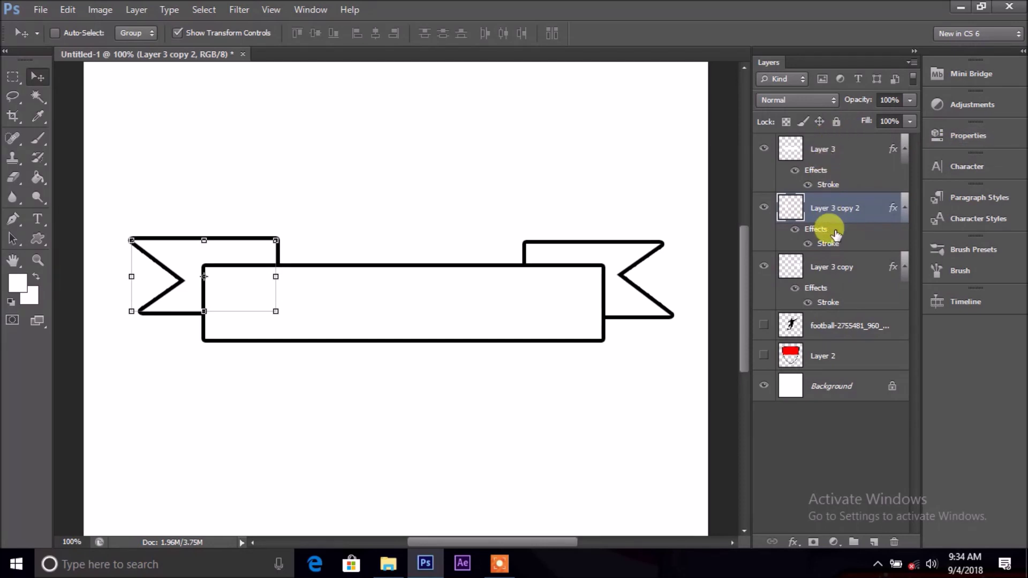
Step: Rasterize the stroke styles of Layer 3, Layer 3 copy 2 and Layer 3 copy
click(841, 154)
right_click(841, 152)
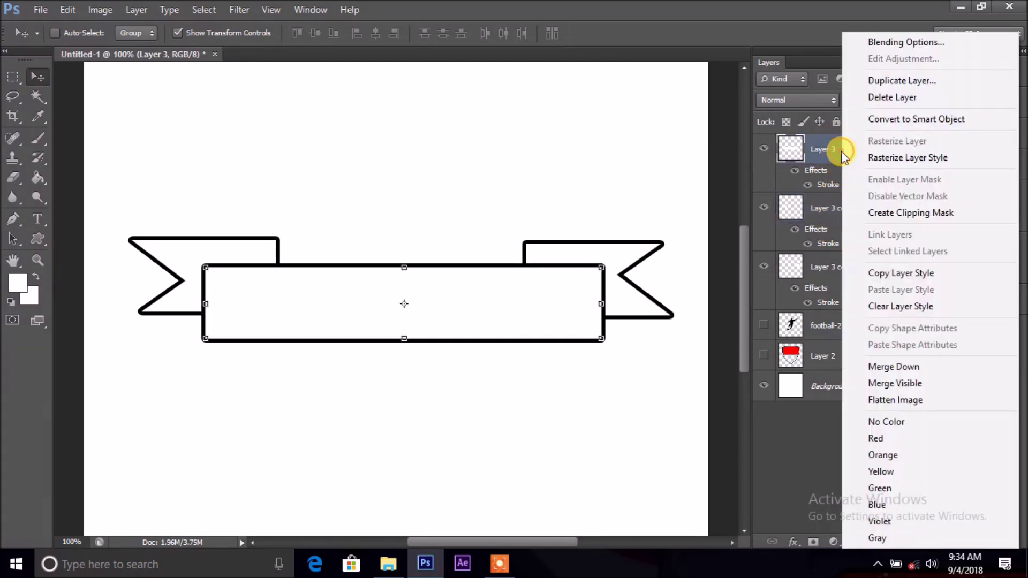
click(924, 158)
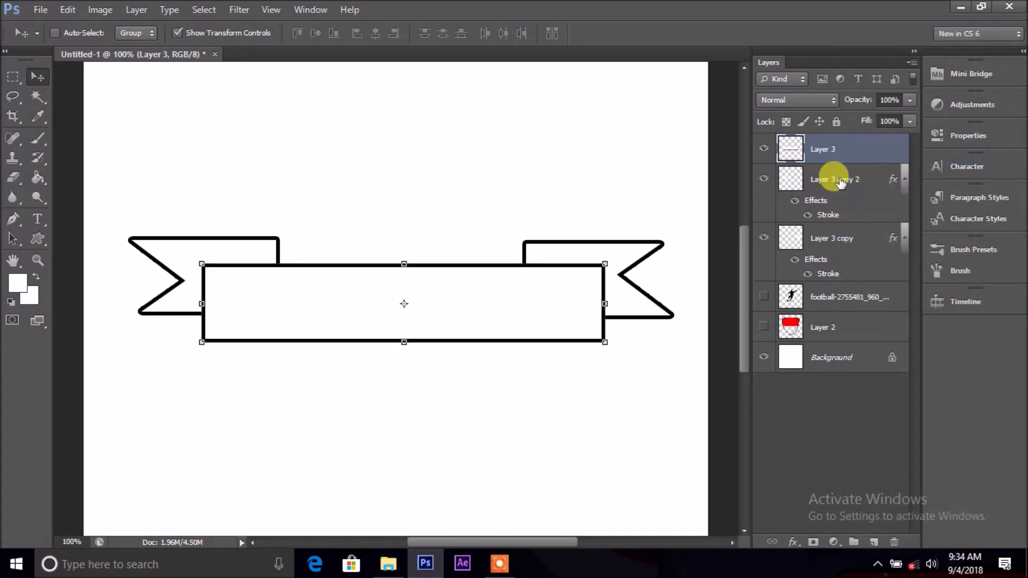
right_click(839, 177)
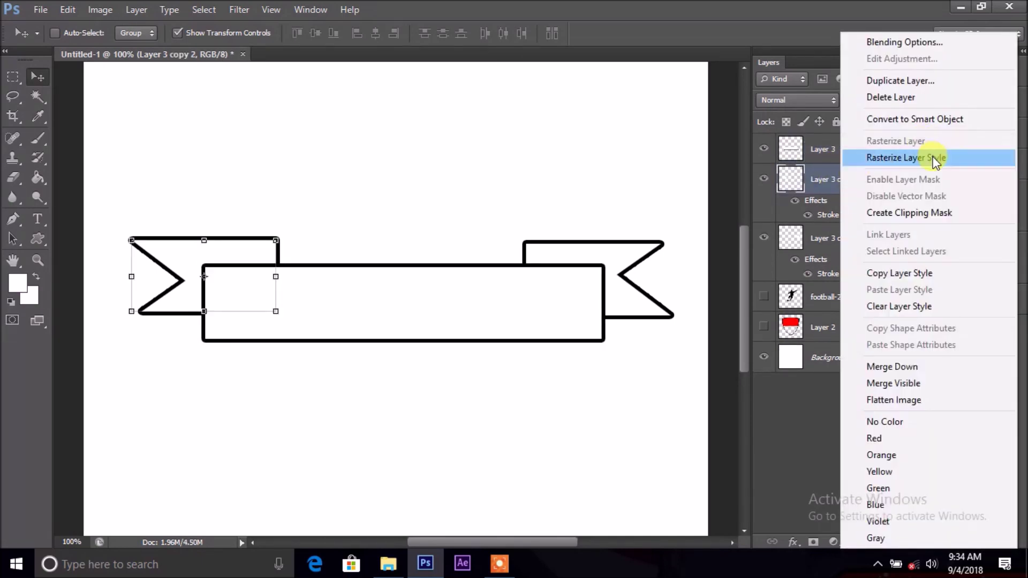
click(934, 157)
right_click(838, 212)
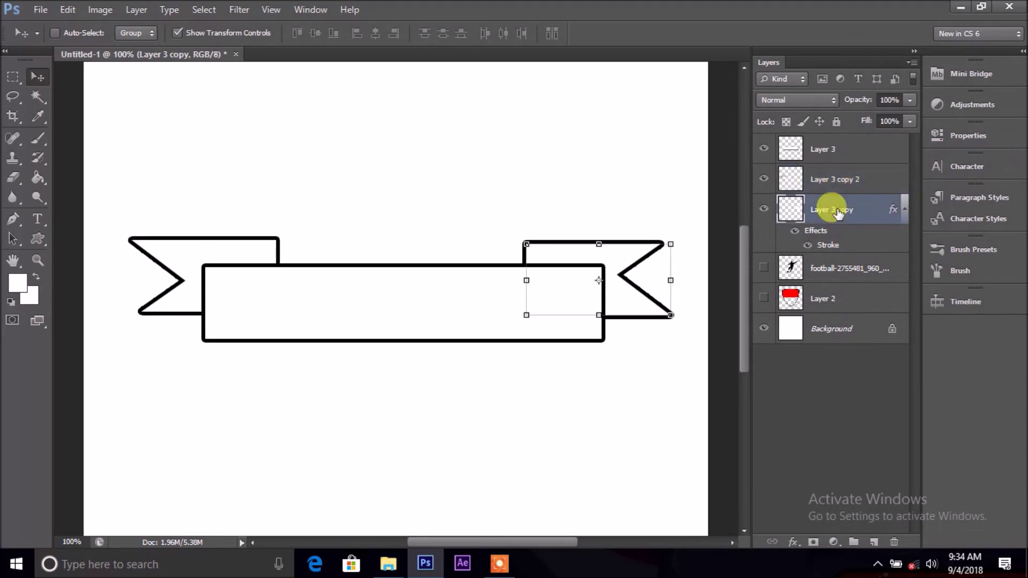
click(937, 157)
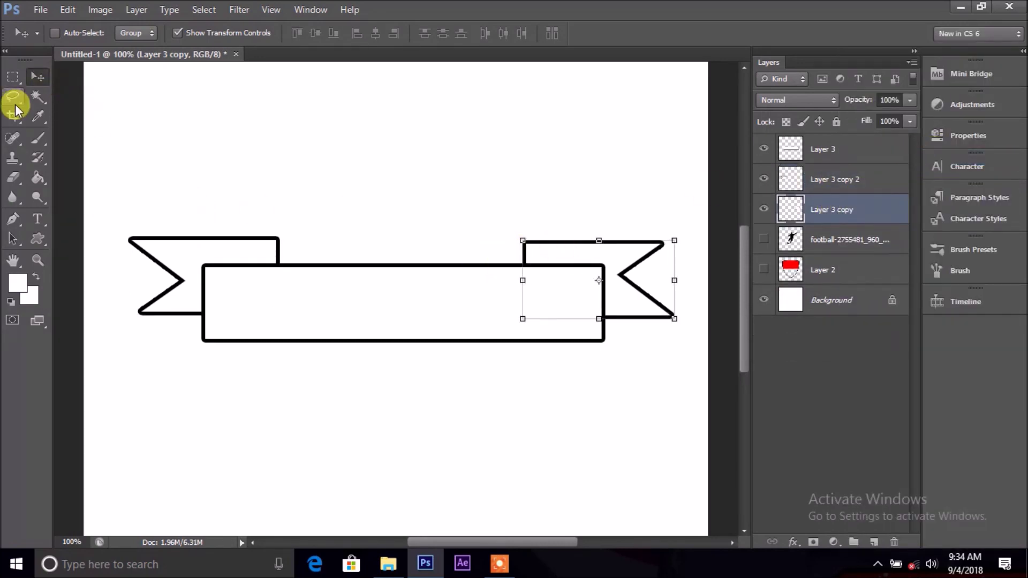
Step: Merge the three ribbon layers into a single layer
click(12, 220)
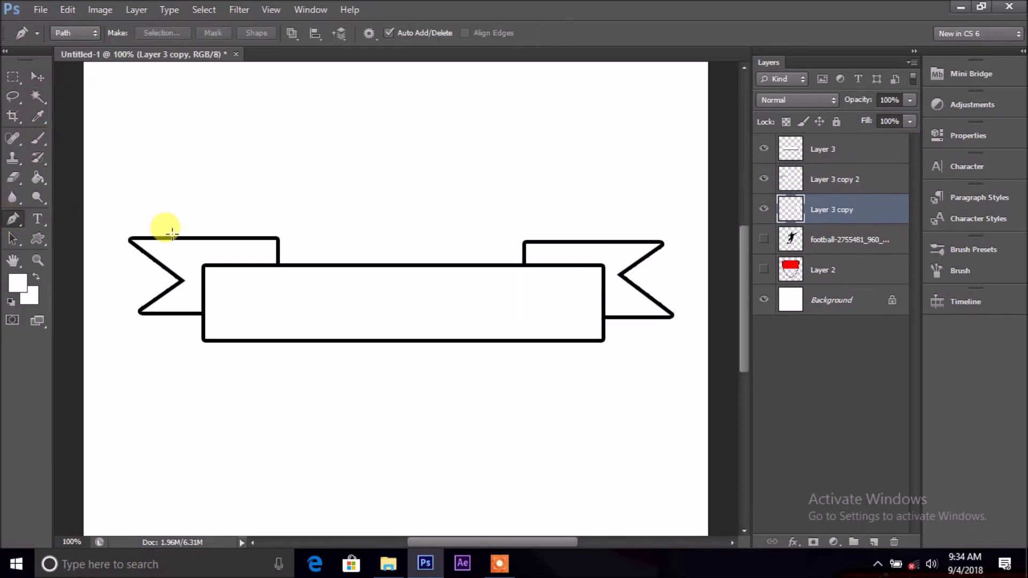
click(206, 266)
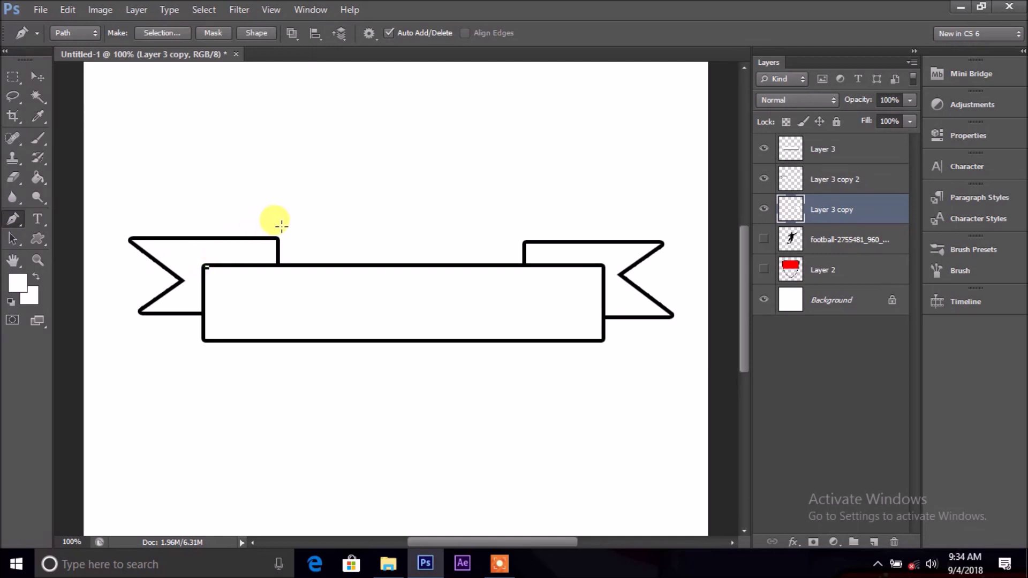
key(ctrl+z)
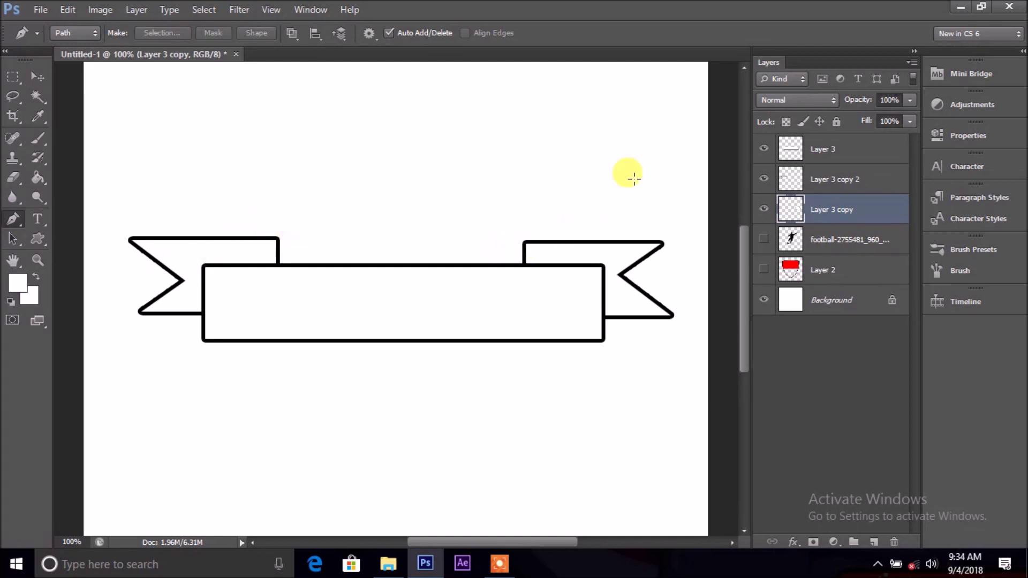
click(791, 142)
key(Delete)
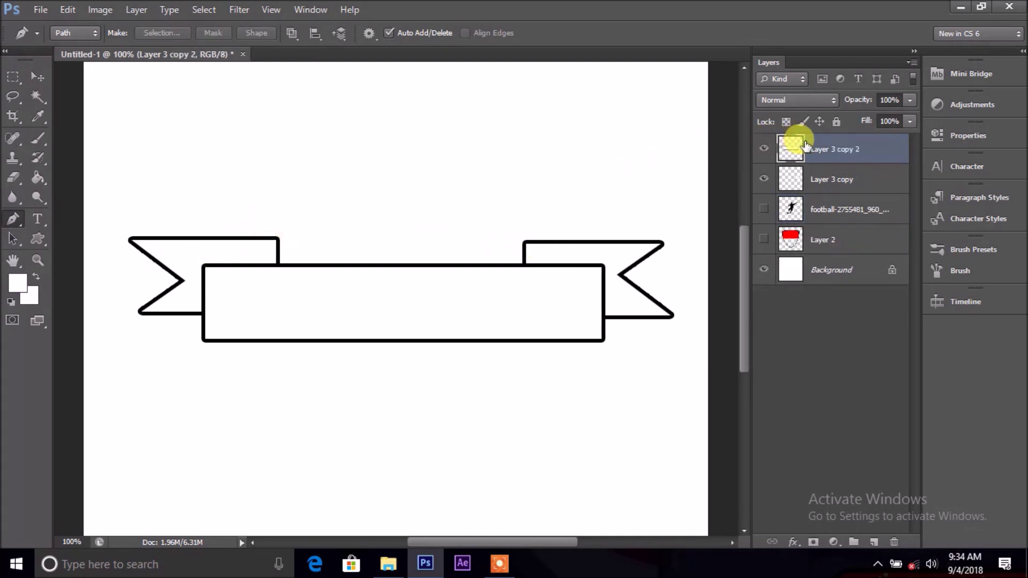
key(Delete)
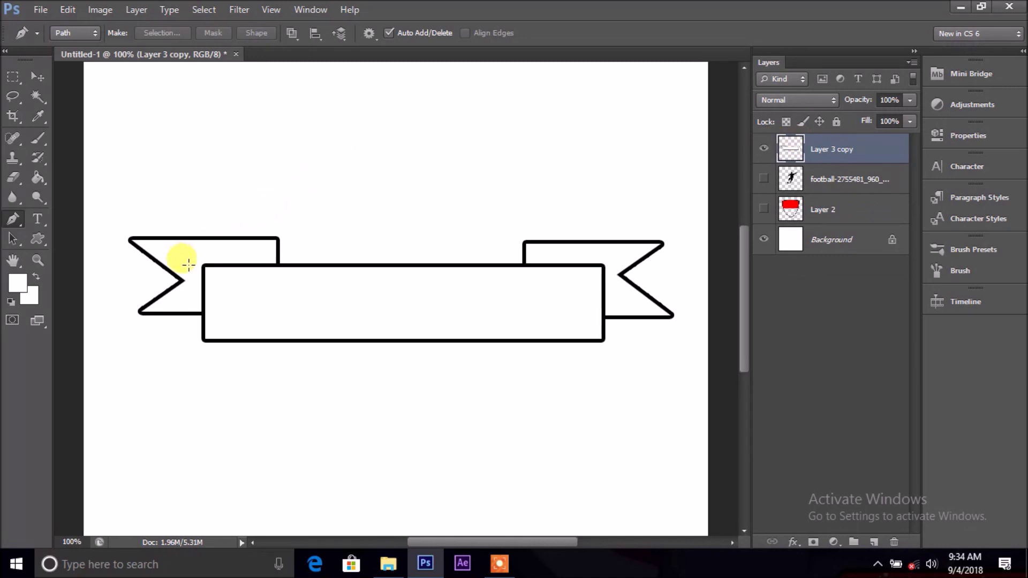
Step: Turn a triangular Pen path between the left tail and banner into a selection
click(203, 265)
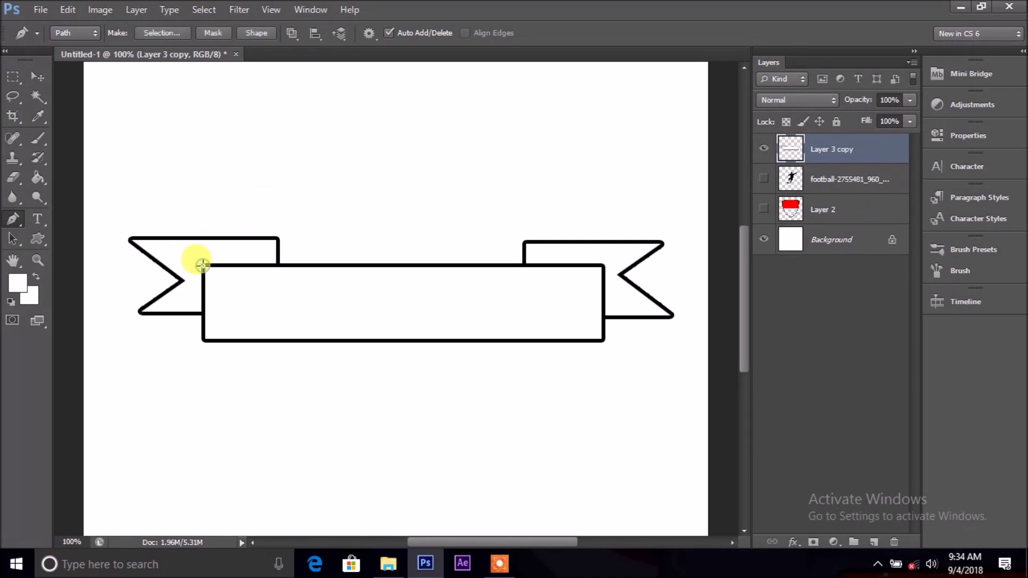
click(278, 238)
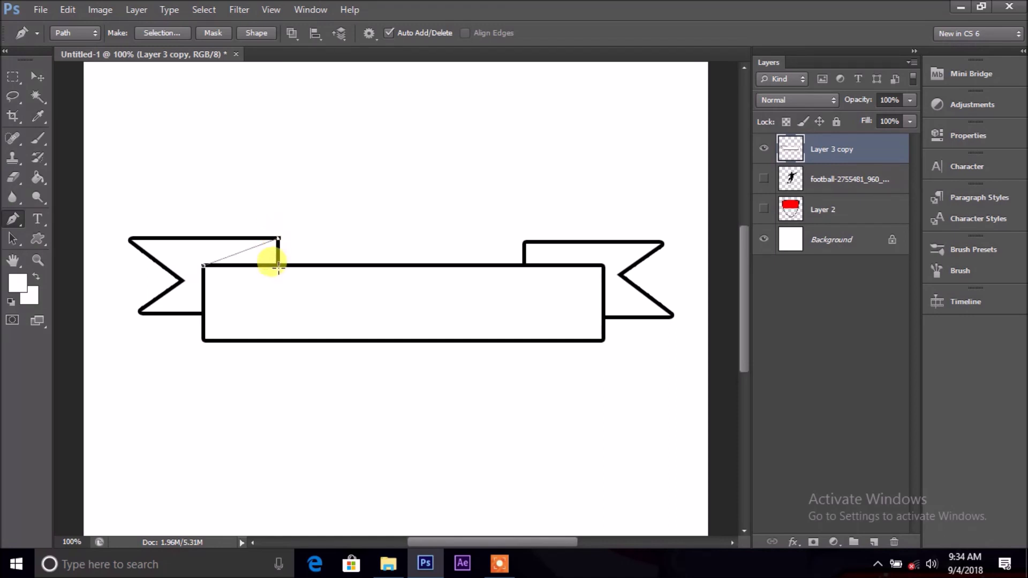
click(277, 265)
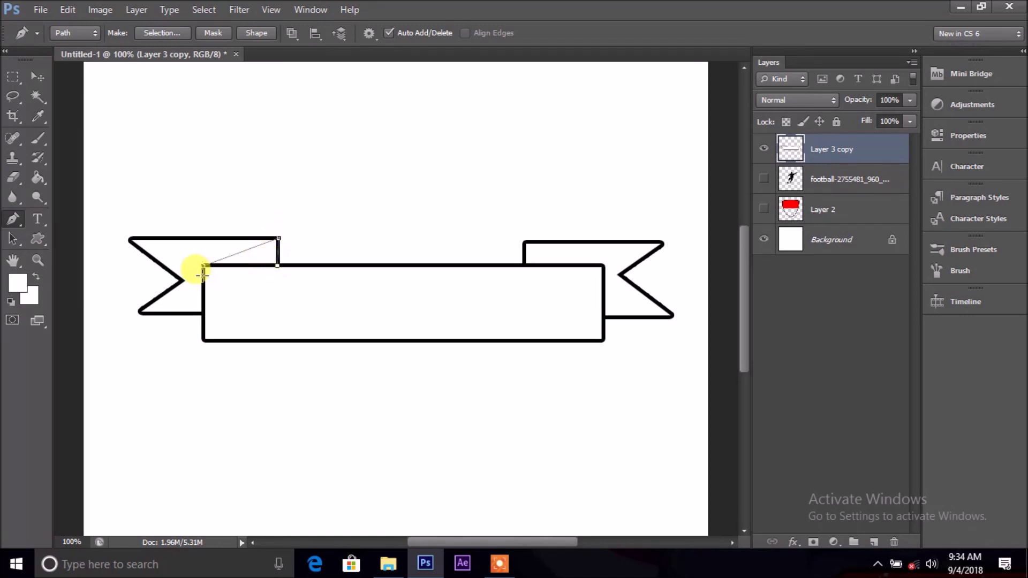
click(203, 265)
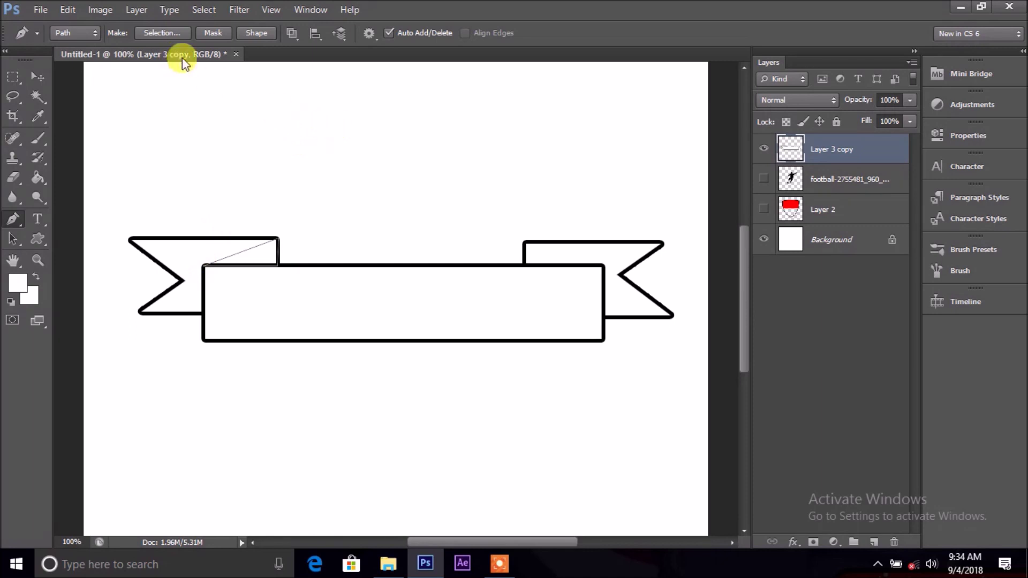
click(168, 31)
key(Return)
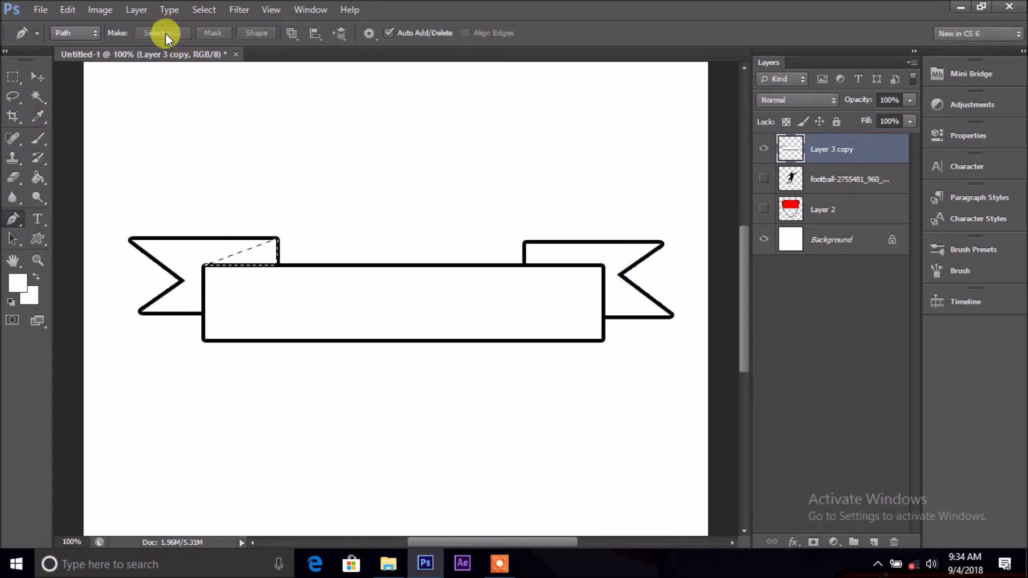
Step: Set the foreground to black and paint-bucket fill the triangular fold
click(15, 284)
click(510, 314)
drag(511, 314, 413, 550)
key(Return)
key(p)
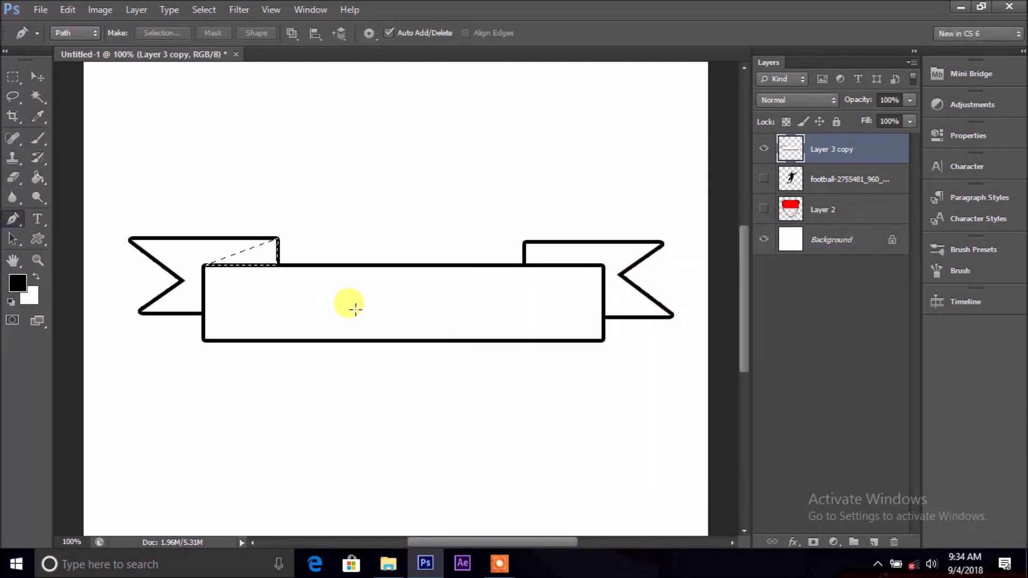
click(37, 177)
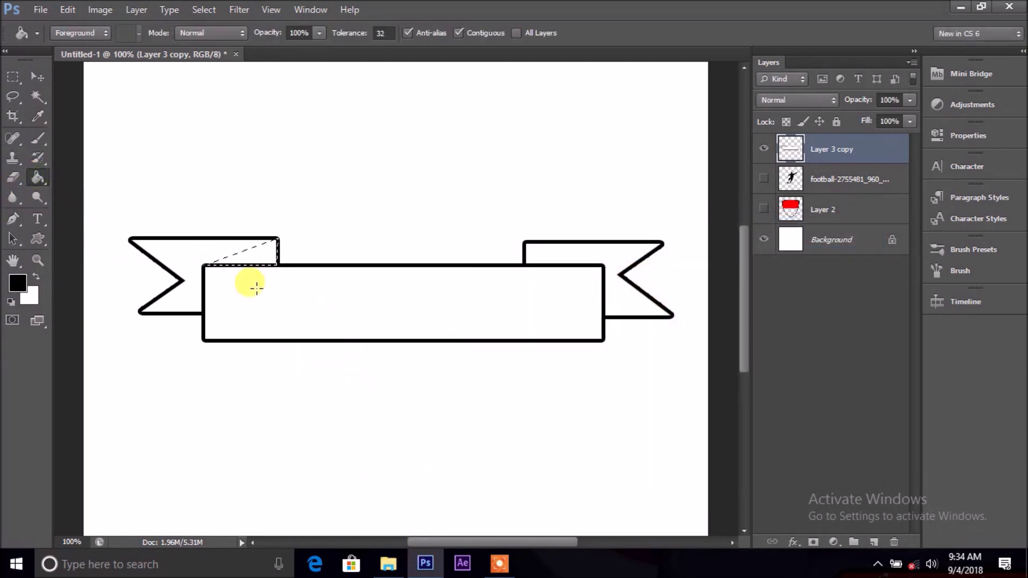
click(258, 259)
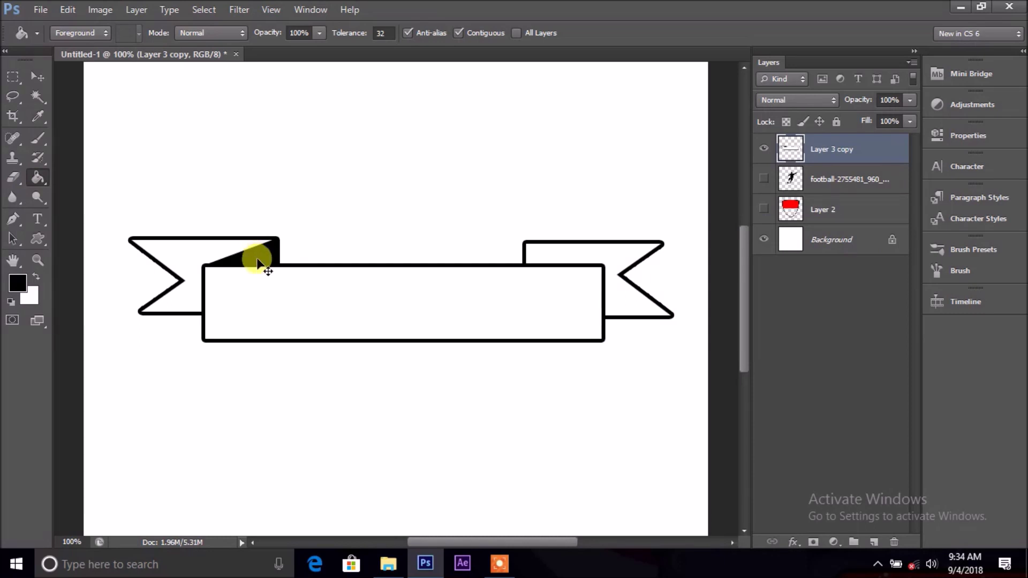
key(ctrl+plus)
key(ctrl+minus)
key(ctrl+plus)
drag(490, 541, 420, 541)
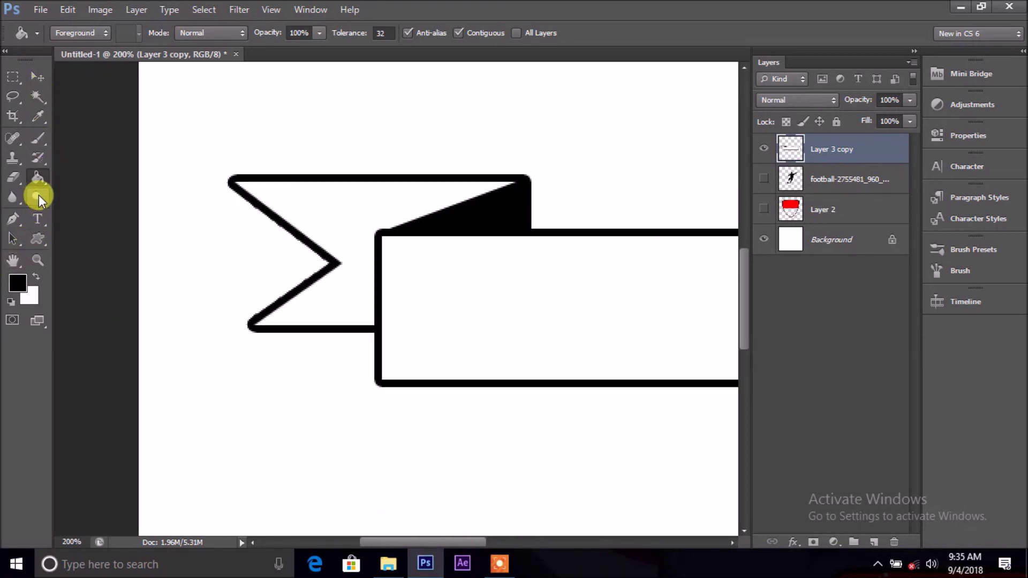
Step: Trace a triangular path over the left tail's fold, then discard it to redraw
click(12, 219)
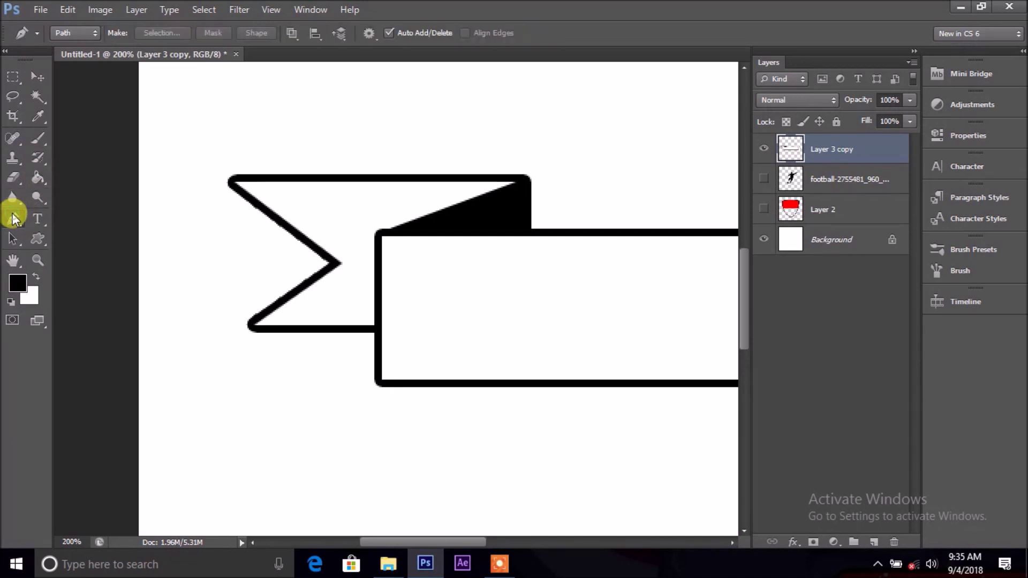
click(379, 233)
click(522, 177)
click(379, 234)
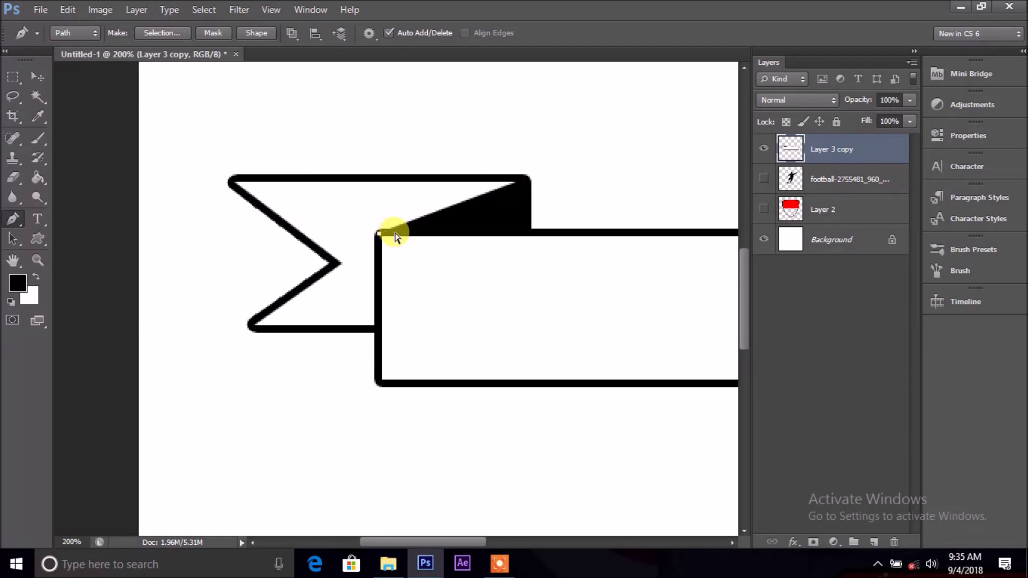
key(Return)
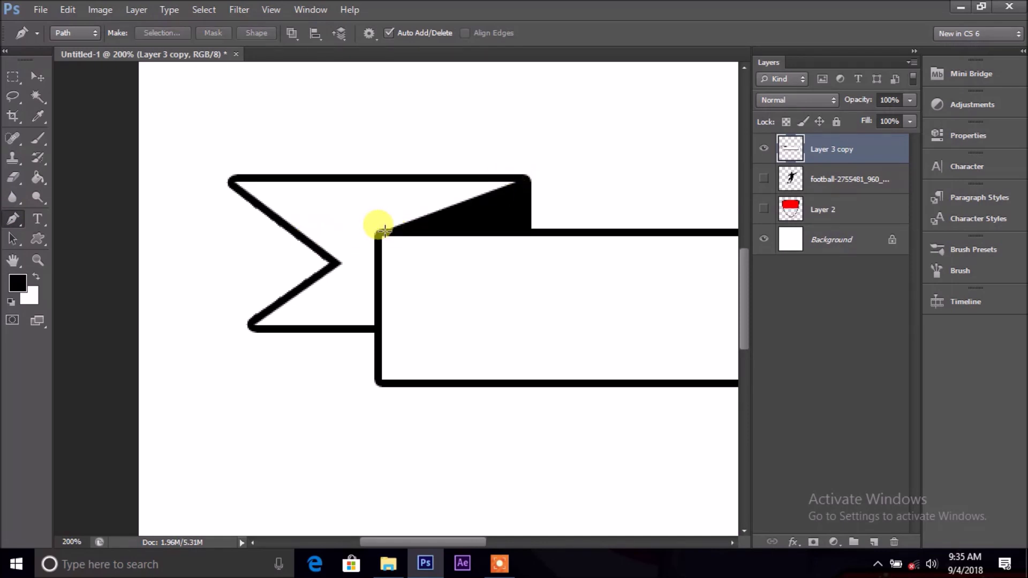
Step: Redraw the left fold triangle as a selection, refill it solid black, and scroll right
click(377, 231)
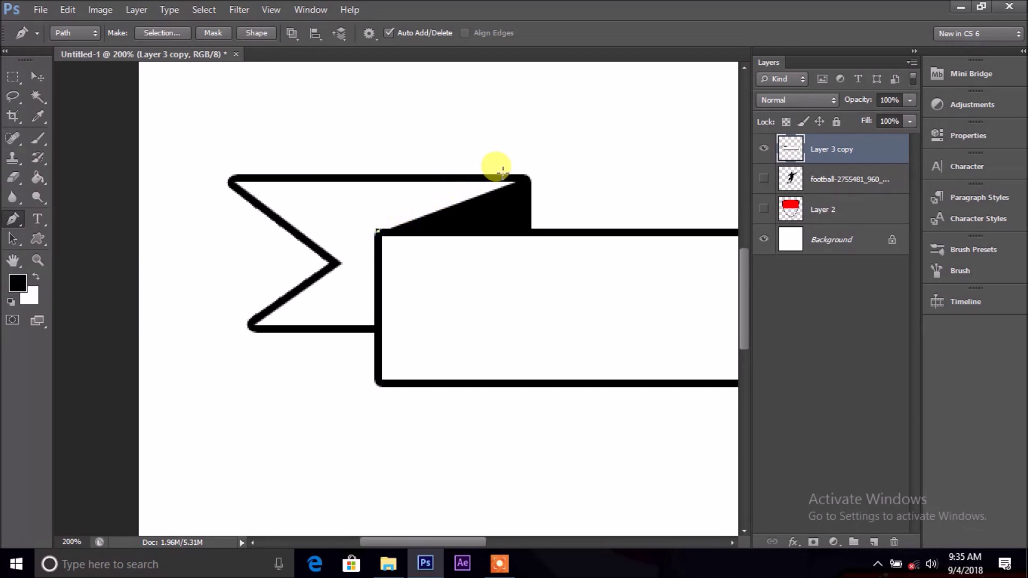
click(522, 177)
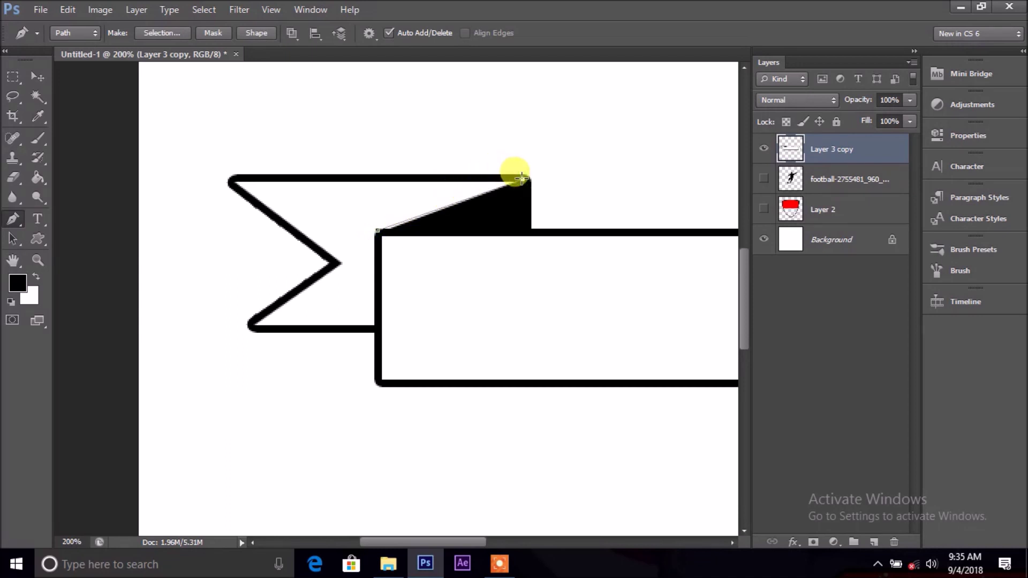
click(522, 224)
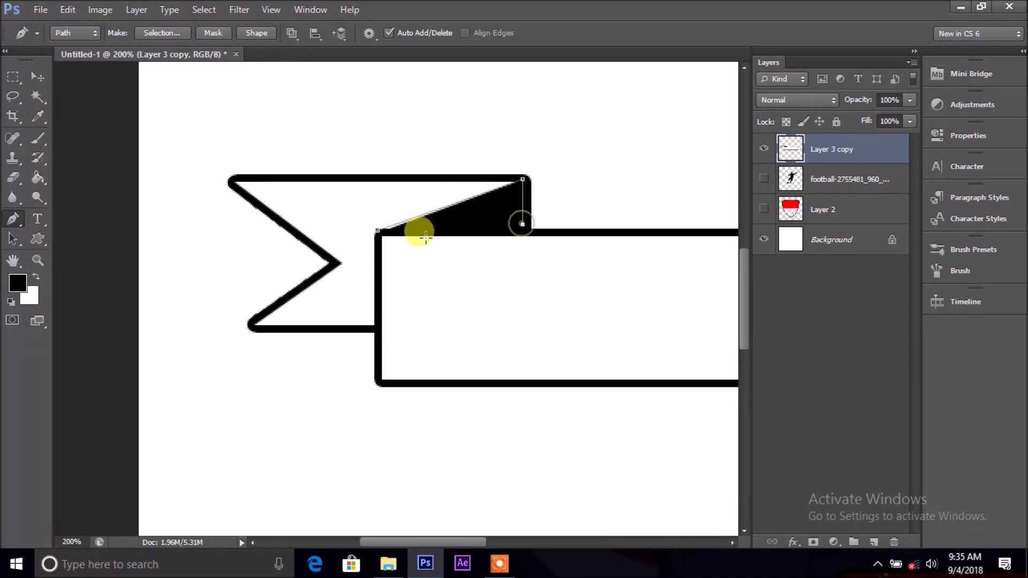
click(377, 232)
click(175, 33)
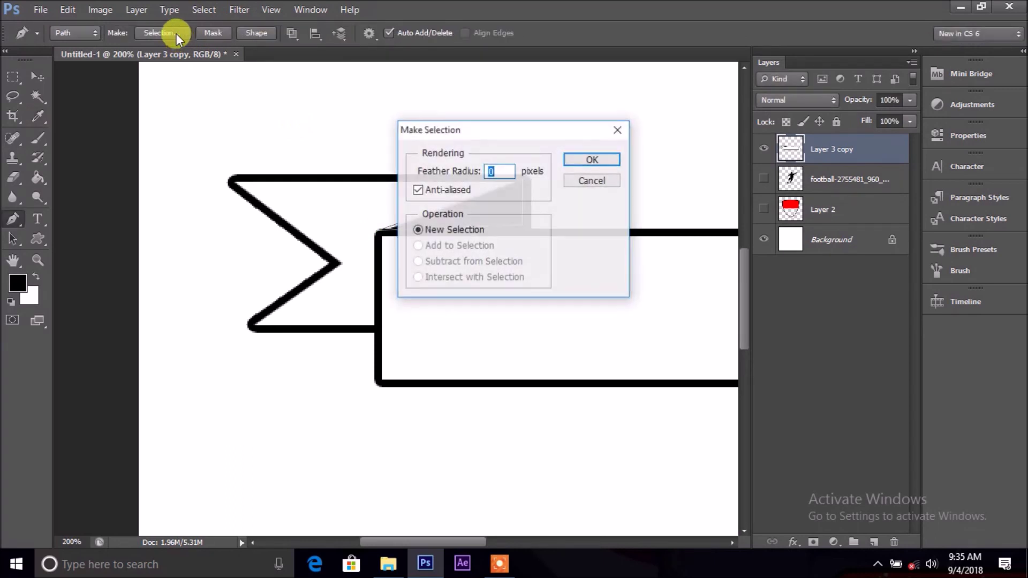
key(Return)
click(37, 179)
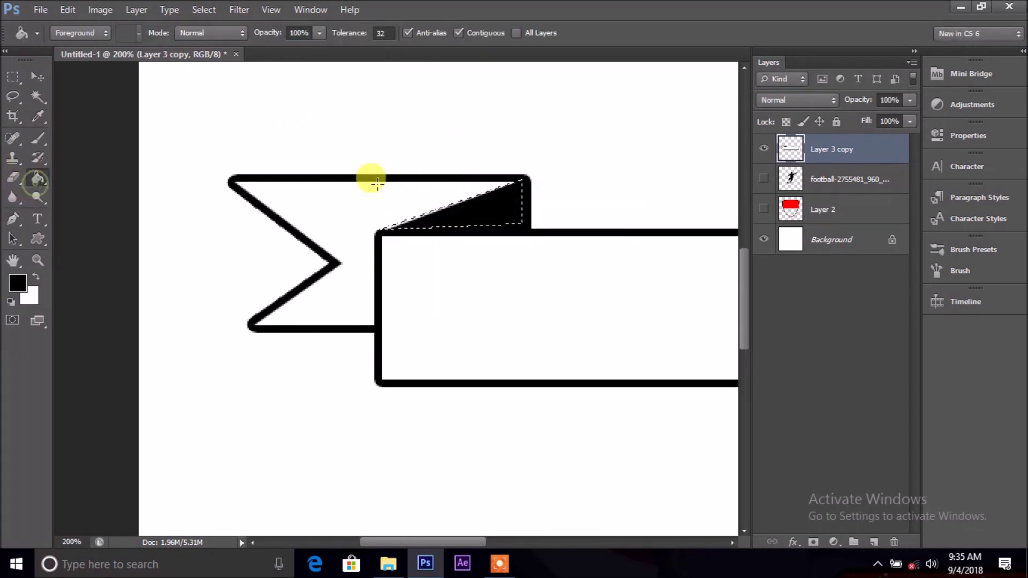
key(ctrl+d)
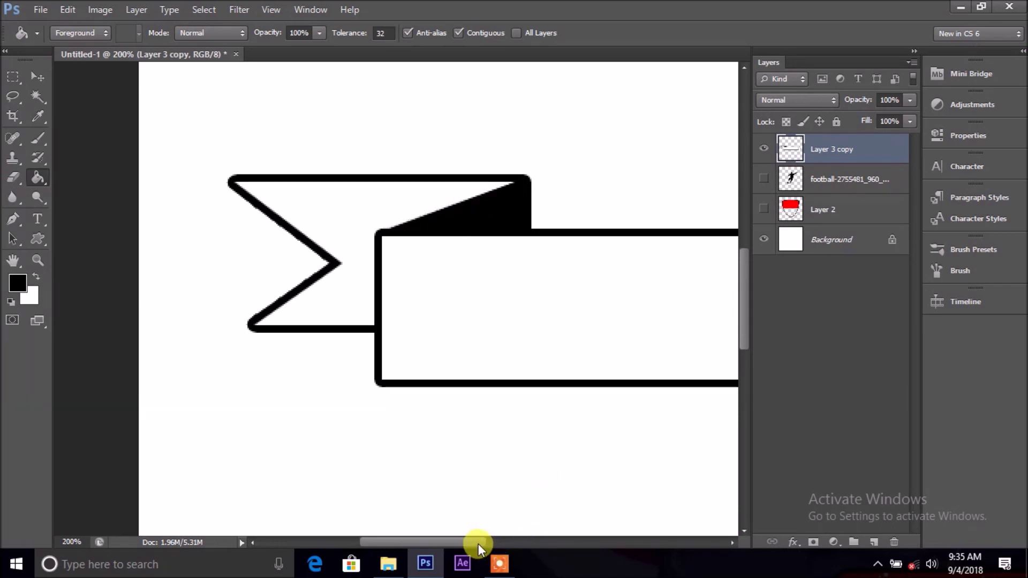
drag(477, 544, 620, 538)
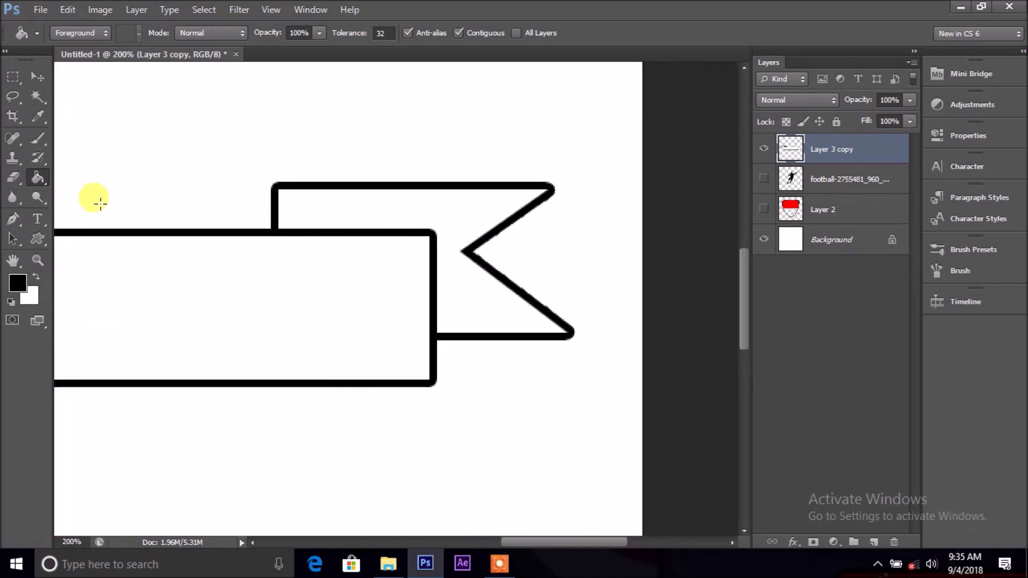
Step: Trace a triangle at the right tail's fold, make it a selection, and fill it black
click(12, 220)
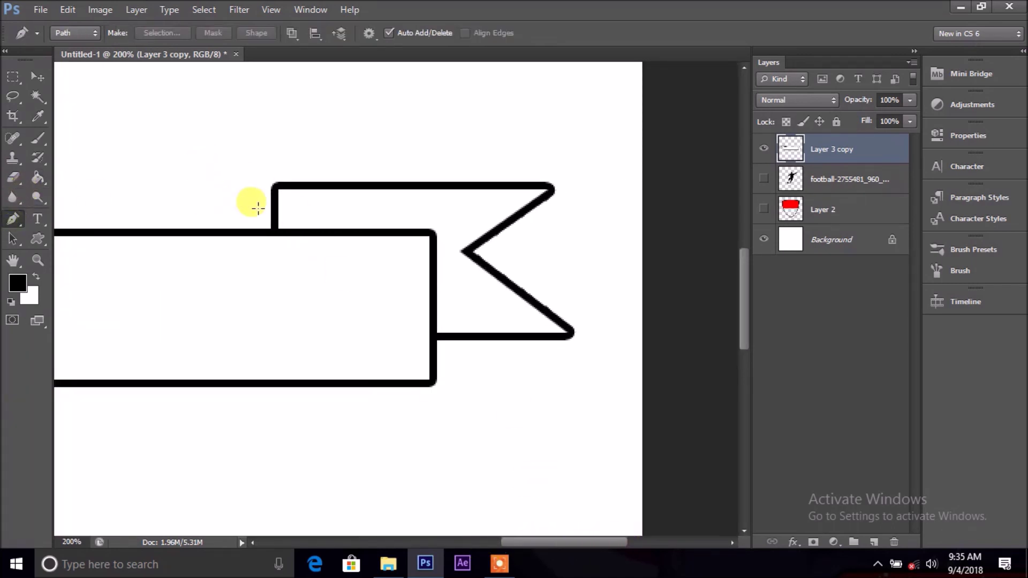
click(279, 186)
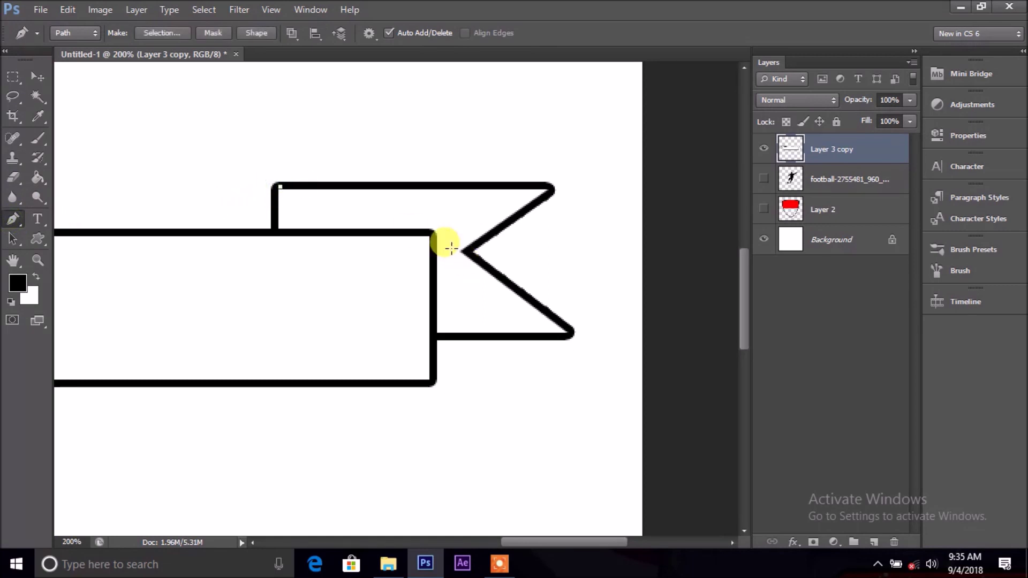
click(433, 234)
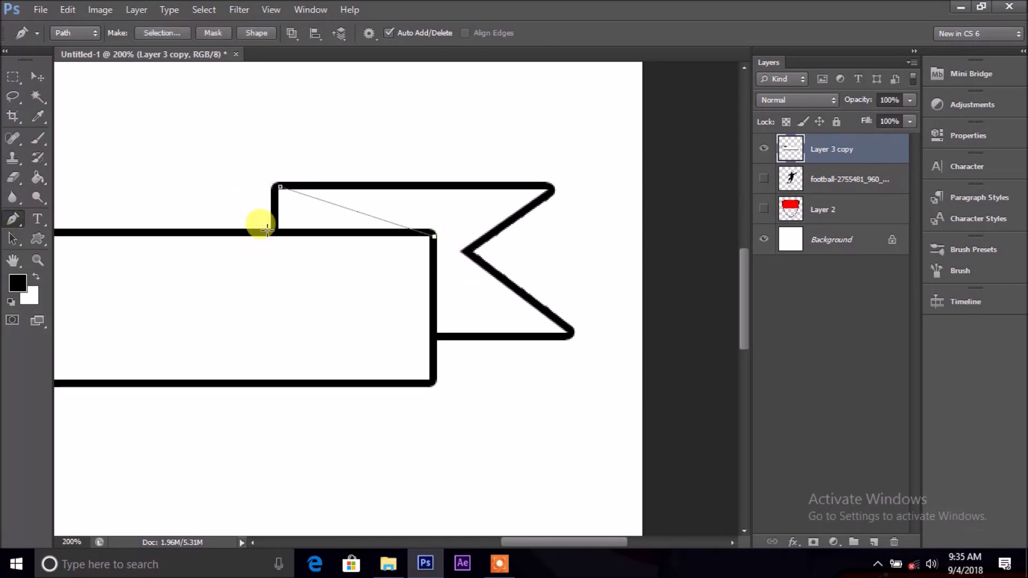
click(273, 234)
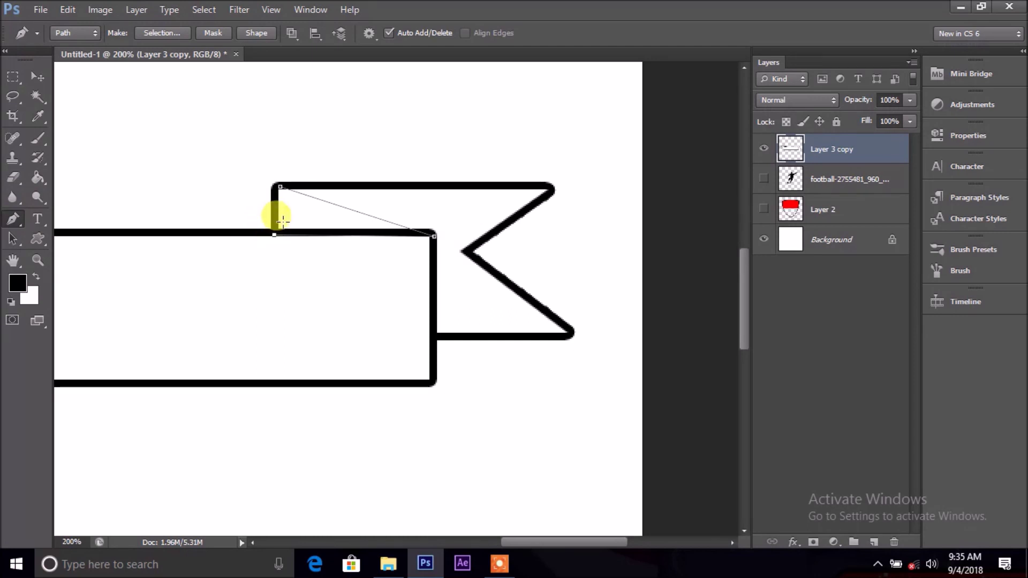
click(280, 190)
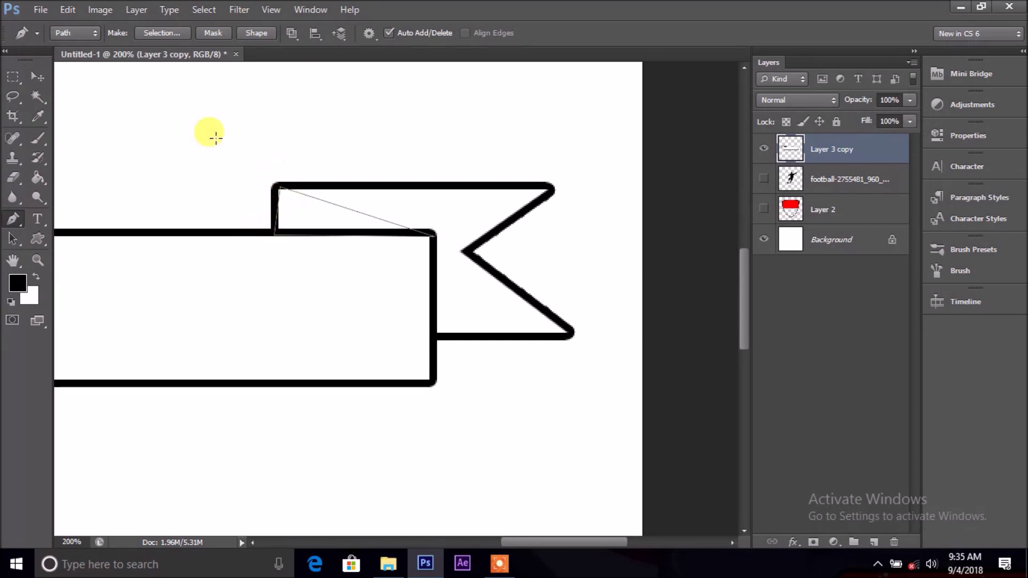
click(172, 28)
key(Return)
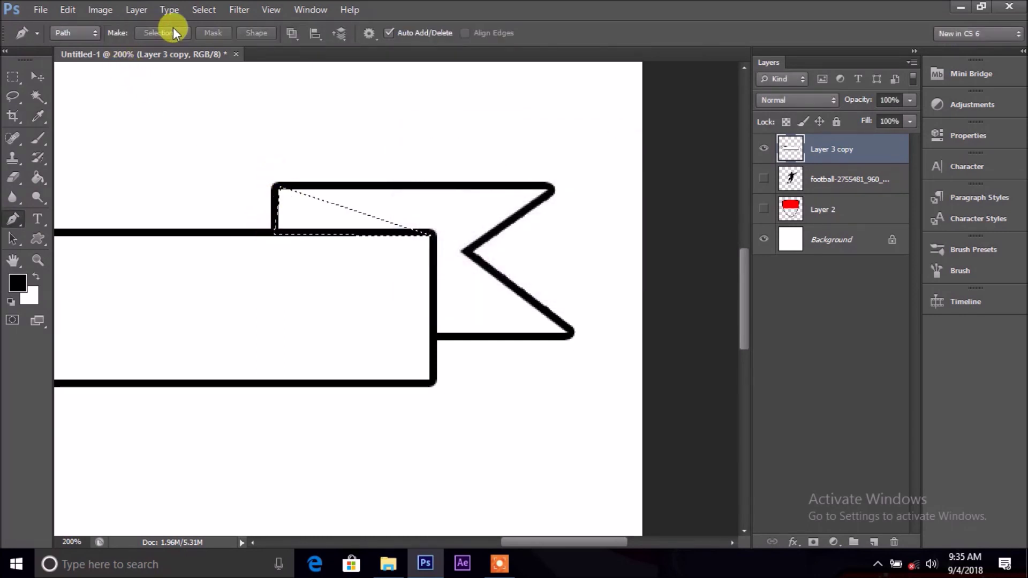
click(37, 177)
click(319, 220)
key(ctrl+d)
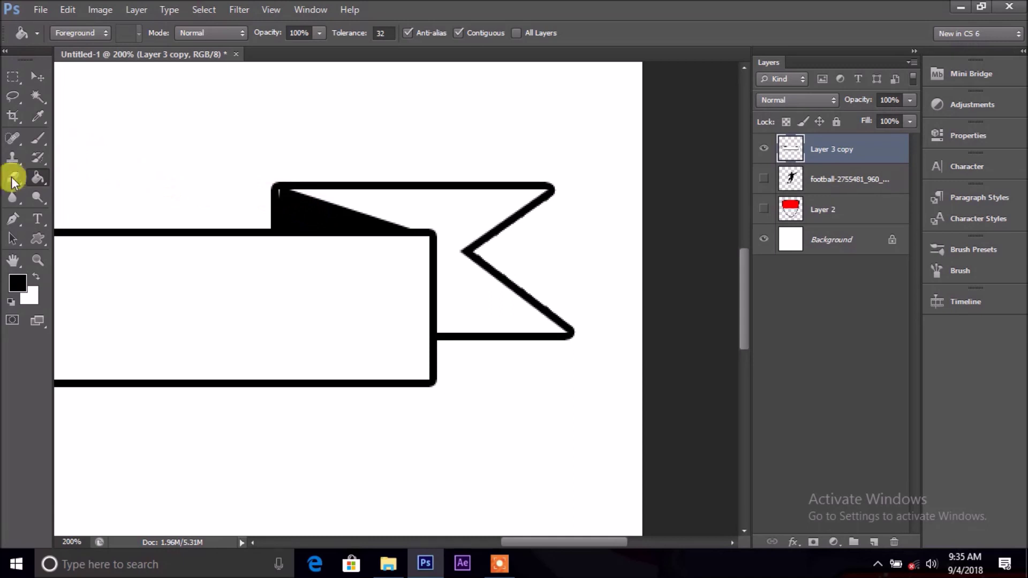
Step: Retrace the right fold triangle, fill its remaining gaps with black, and zoom out
click(13, 219)
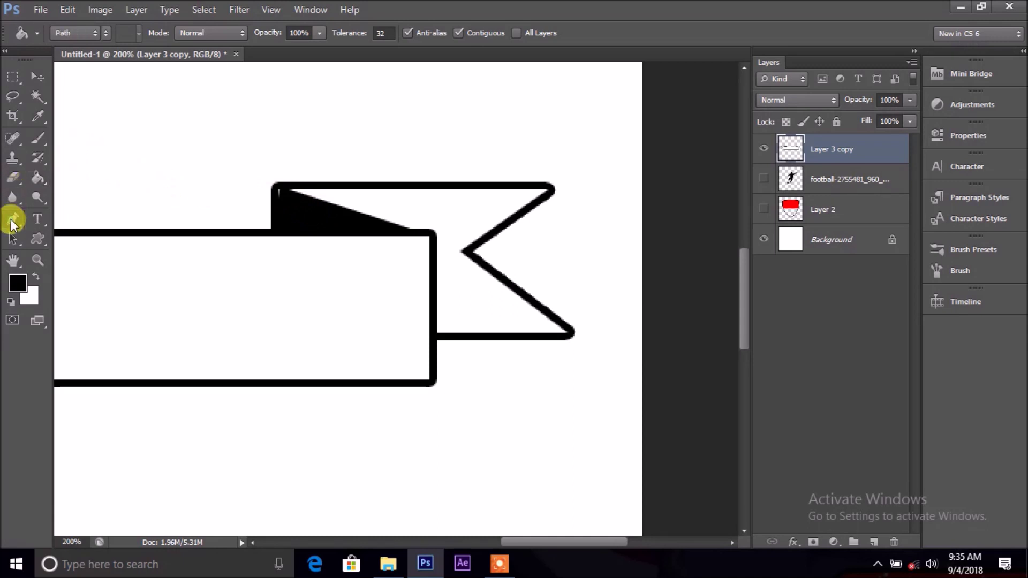
click(277, 186)
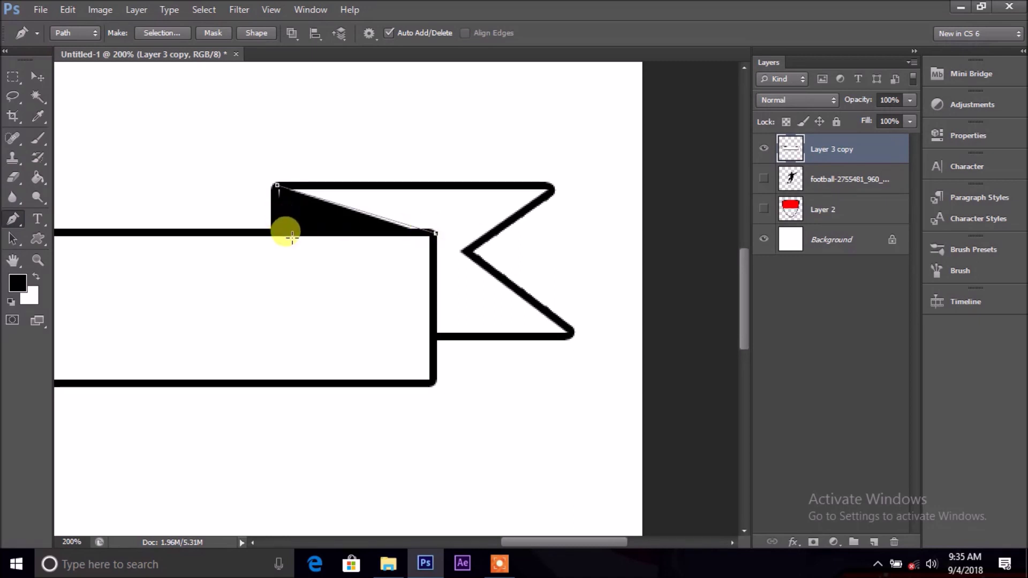
click(274, 236)
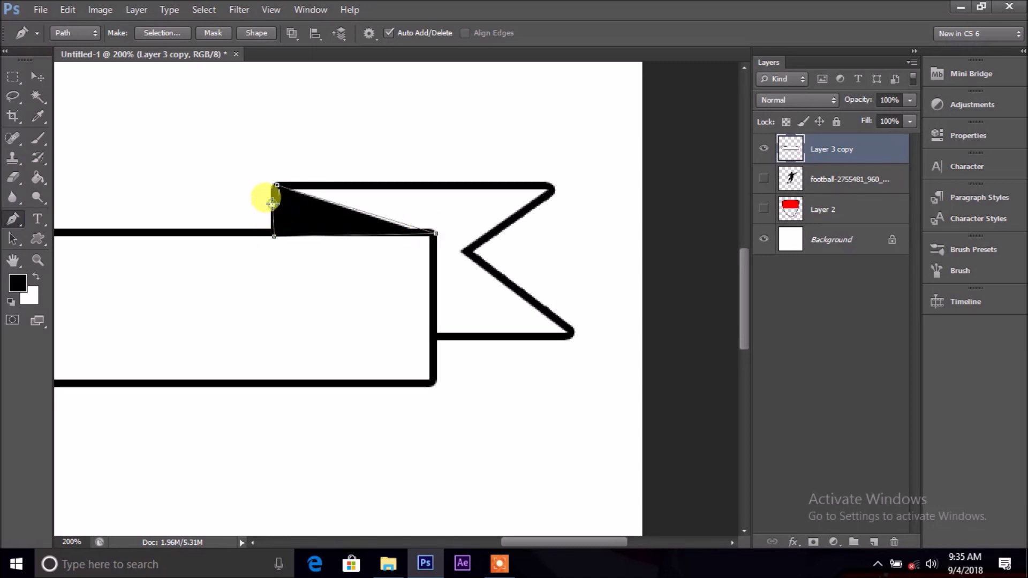
click(277, 189)
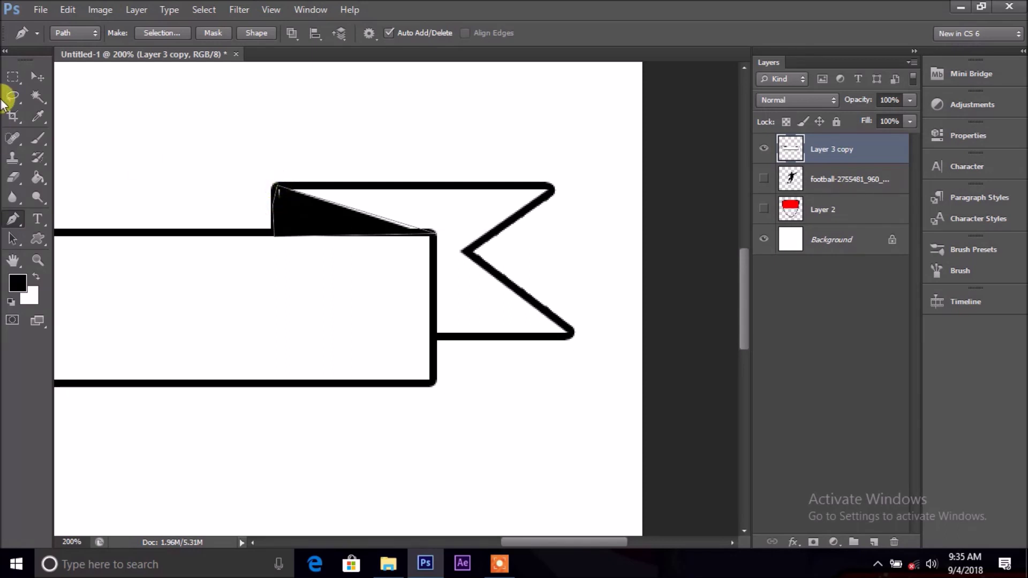
click(147, 31)
key(Return)
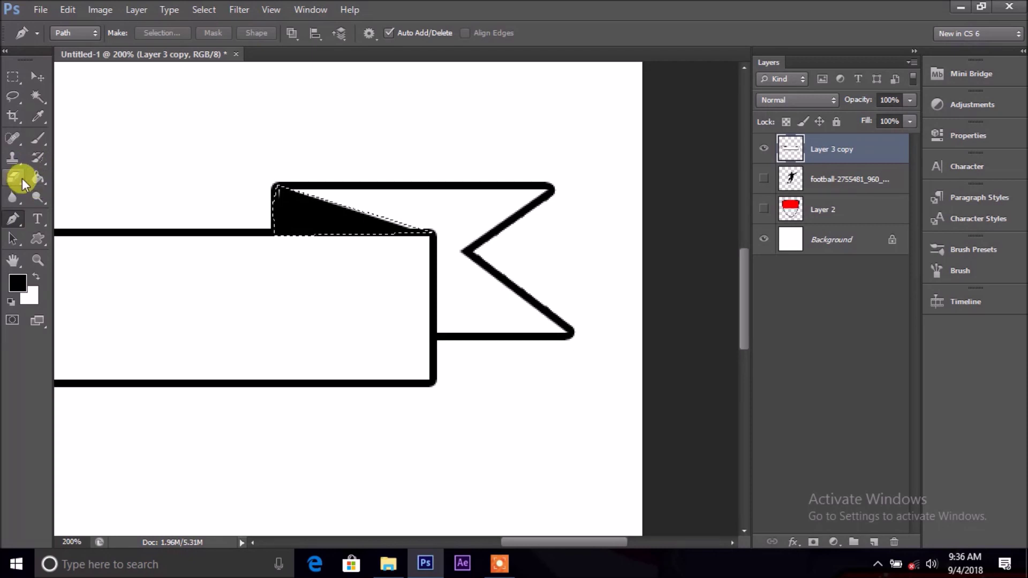
click(36, 178)
click(311, 220)
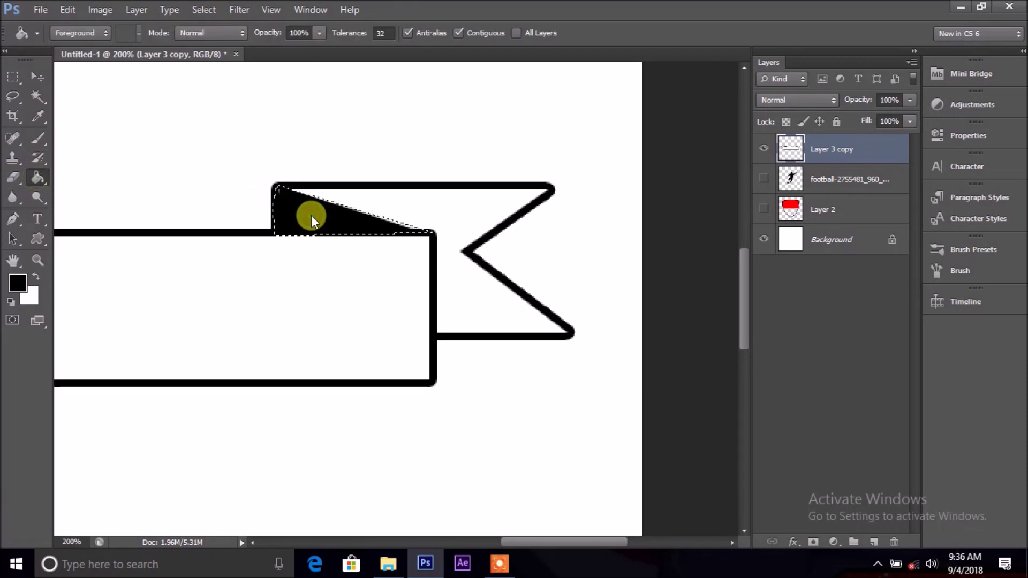
click(297, 204)
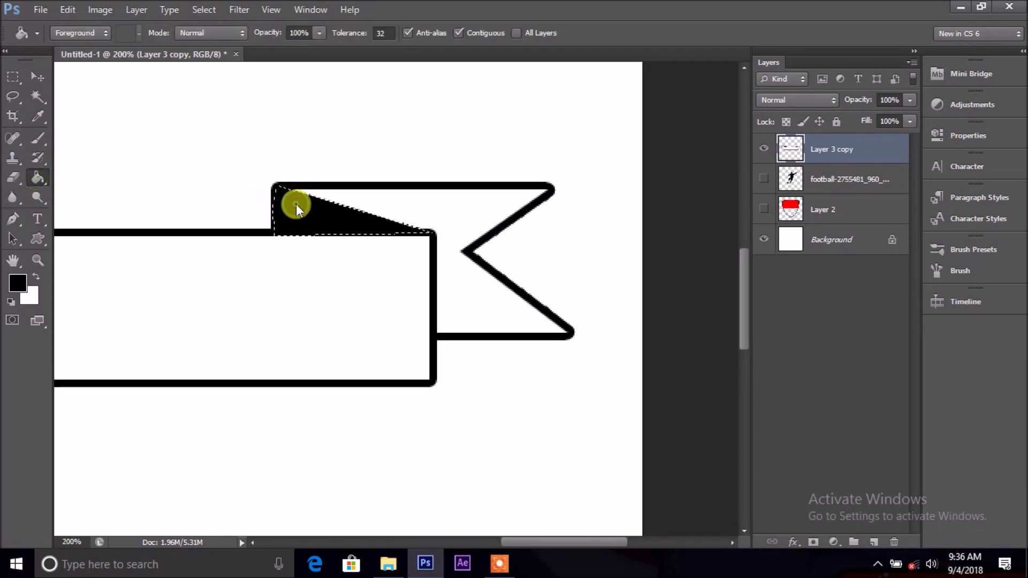
key(ctrl+d)
click(290, 198)
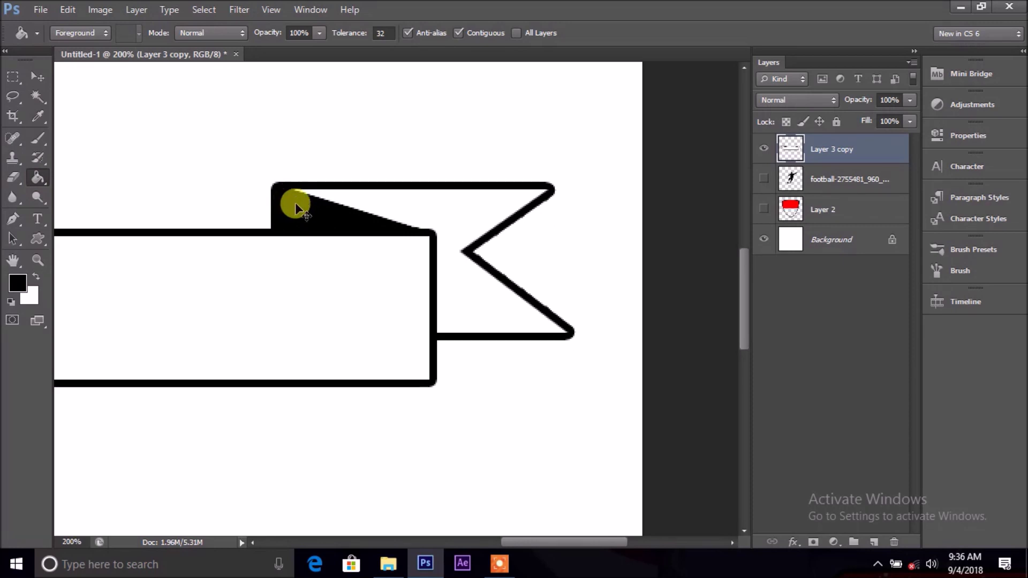
key(ctrl+minus)
key(ctrl+minus)
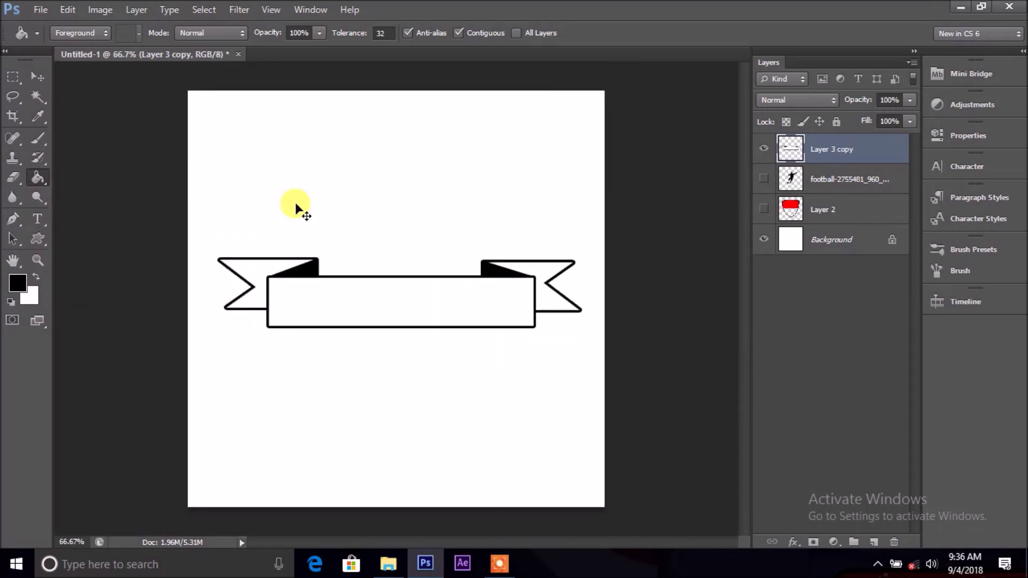
Step: Warp the ribbon with an Arc preset bent downward
click(37, 75)
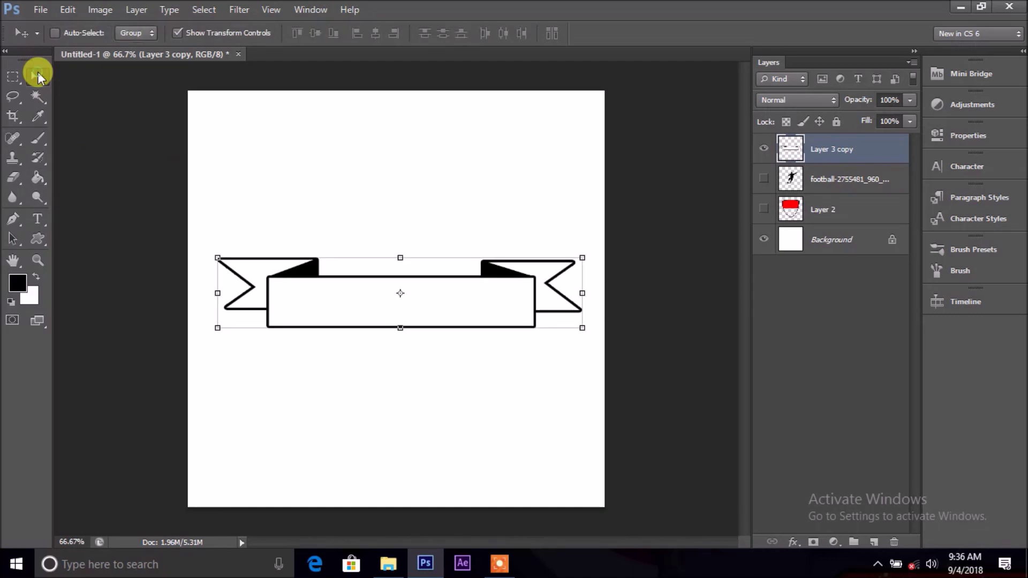
click(411, 257)
click(708, 31)
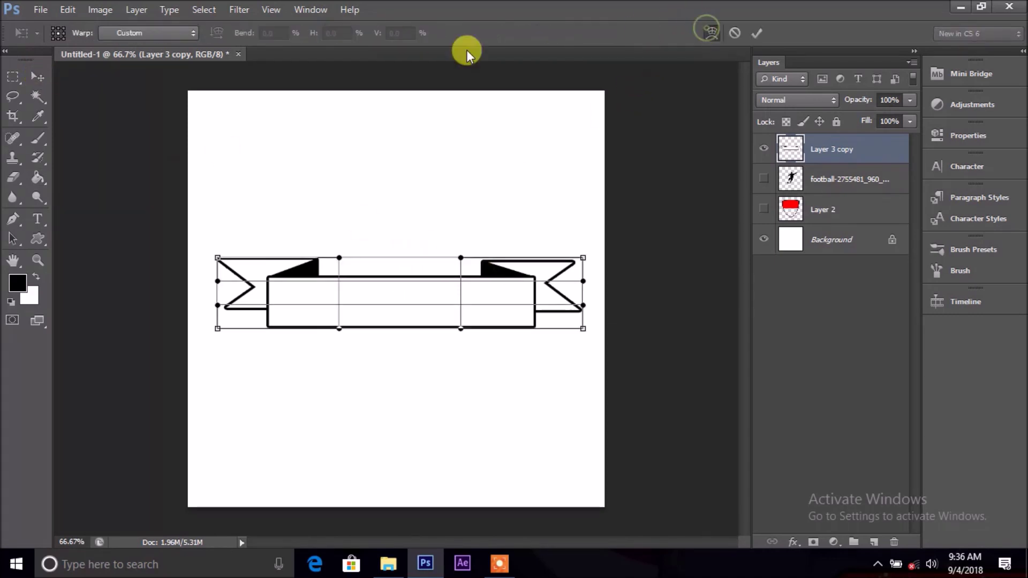
click(166, 34)
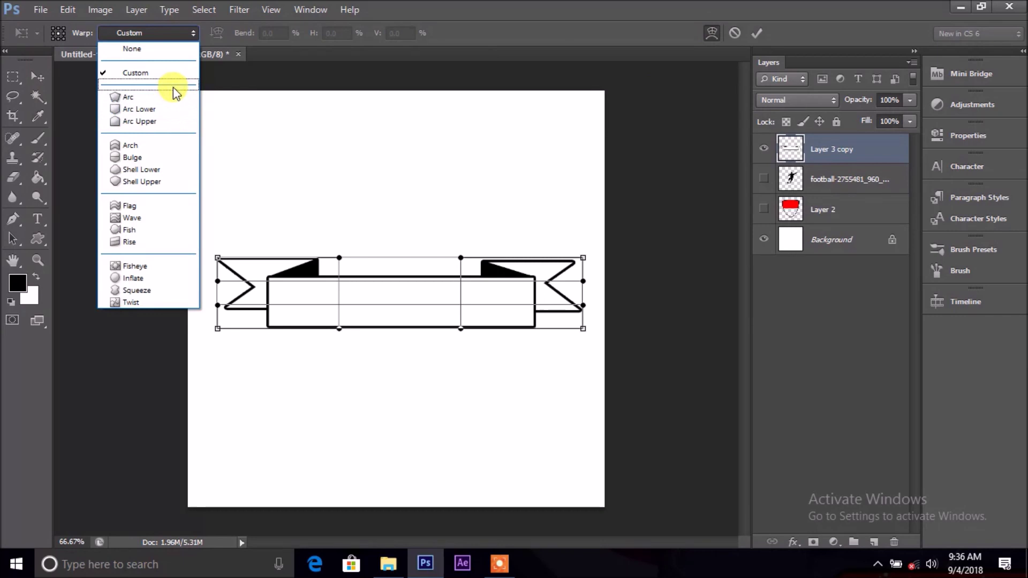
click(173, 97)
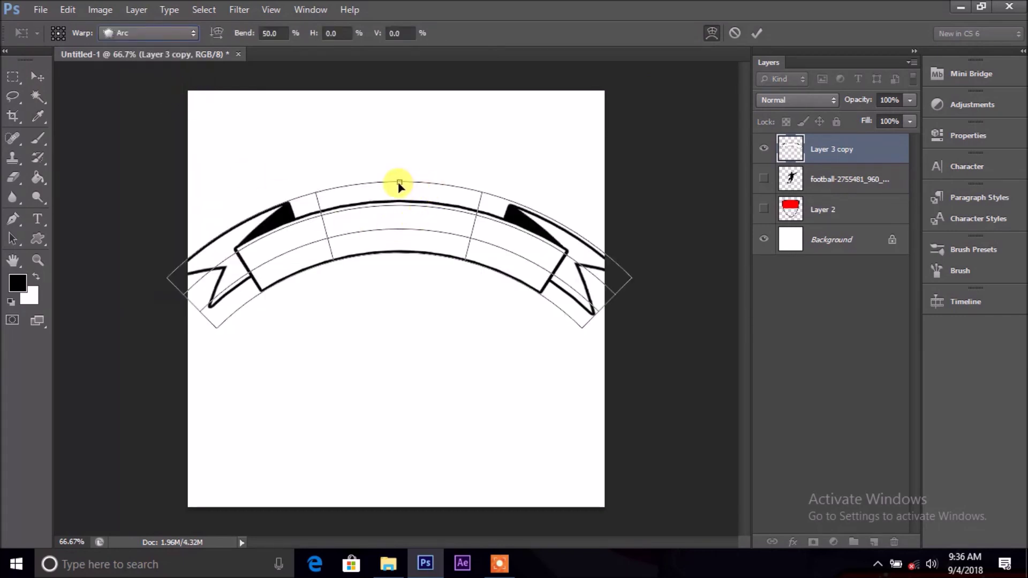
drag(398, 183, 422, 289)
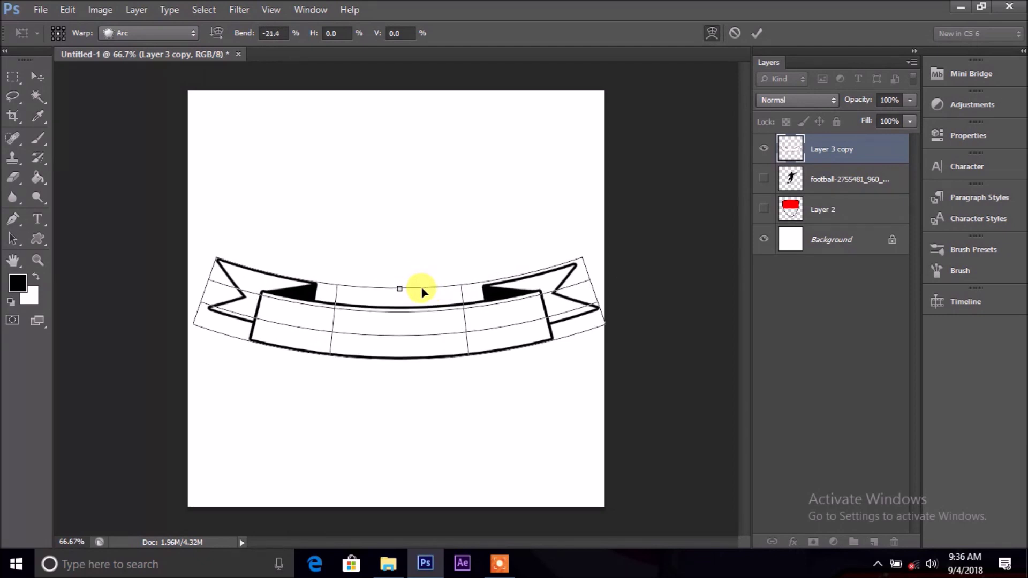
key(Return)
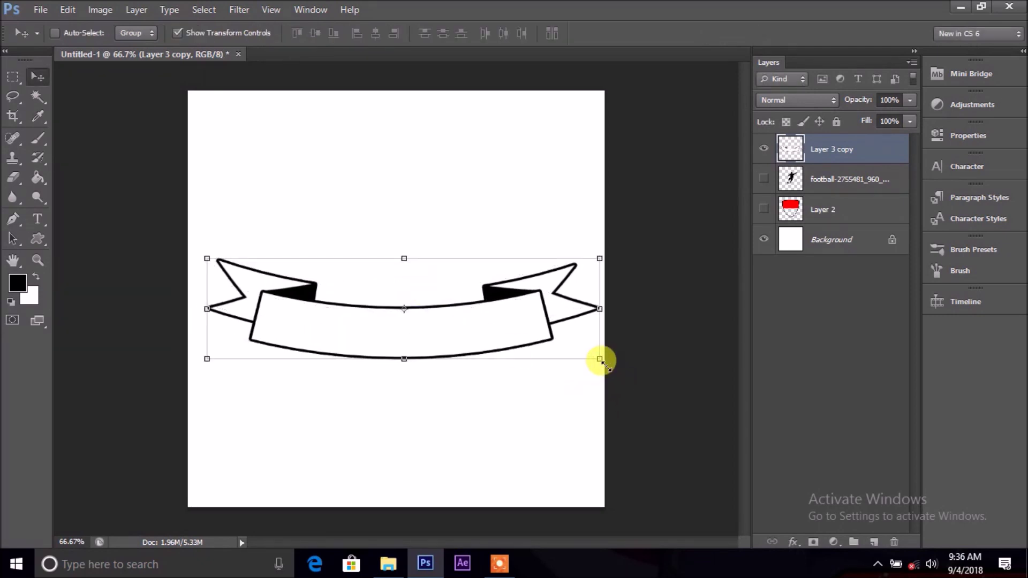
Step: Shrink the ribbon to about 85.5% and show the footballer silhouette layer again
click(599, 359)
drag(556, 350, 540, 344)
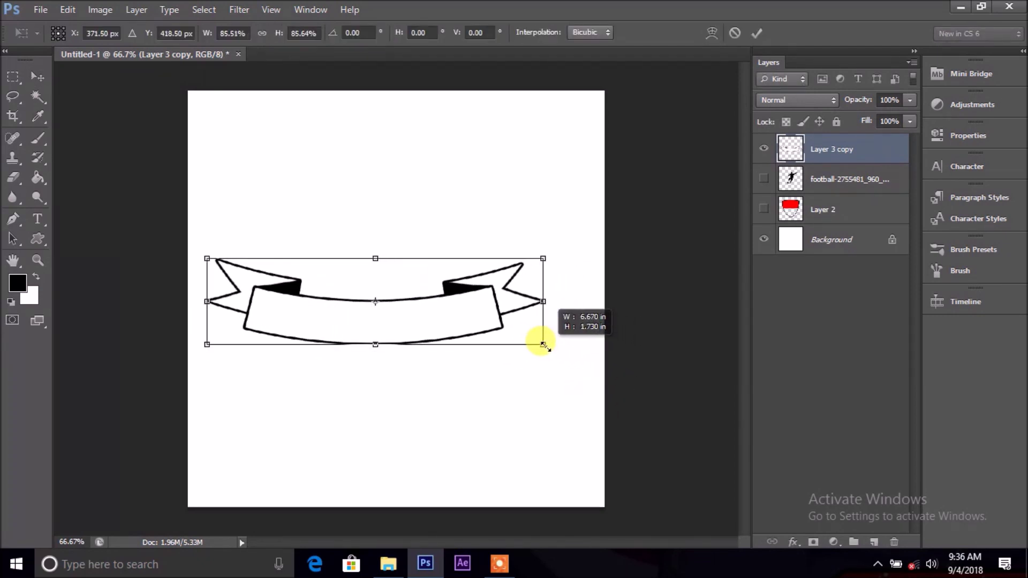
key(Return)
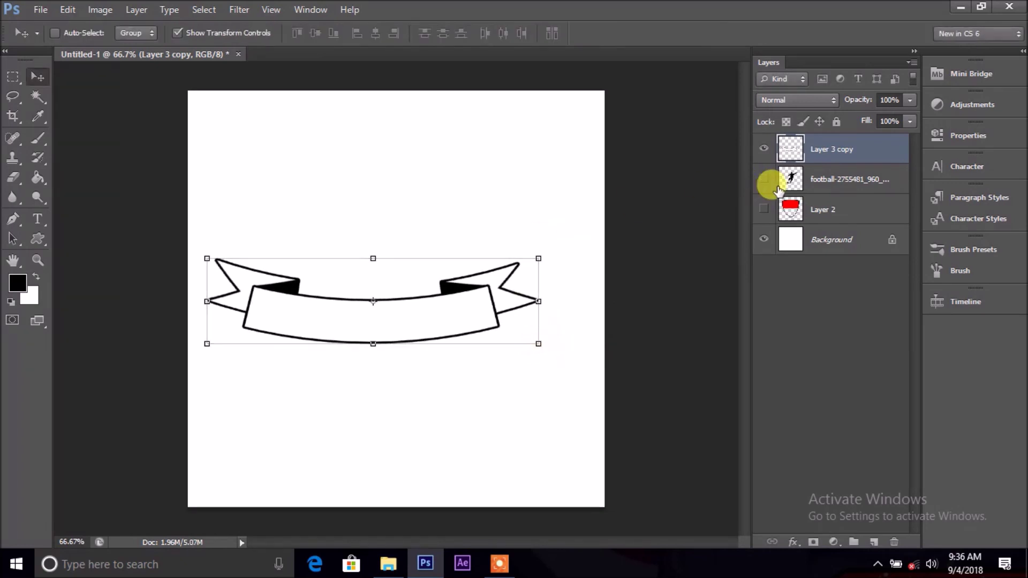
click(764, 178)
Step: Show the shield layer, centre the ribbon horizontally on the canvas, and nudge it down
click(764, 208)
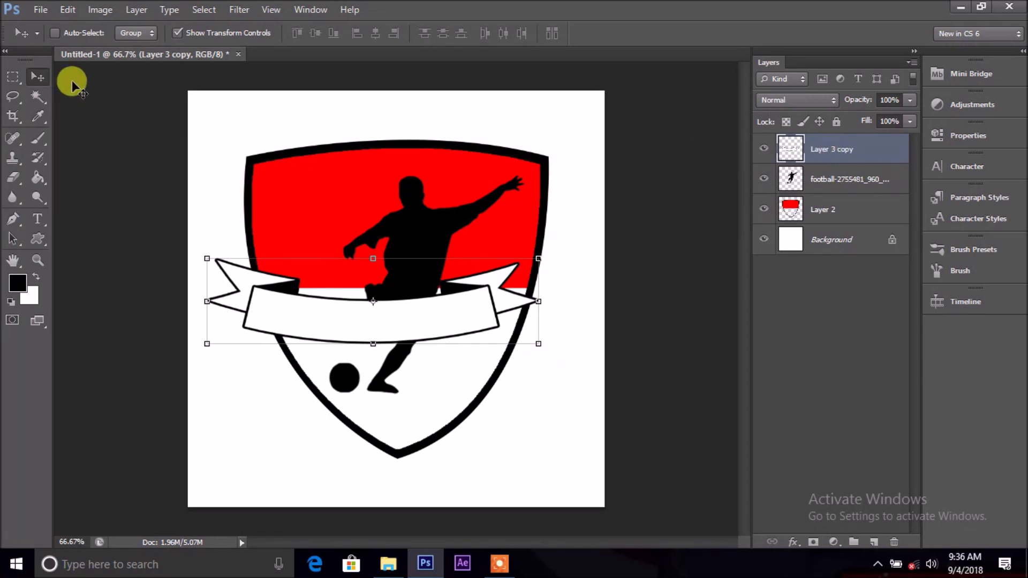
key(ctrl+a)
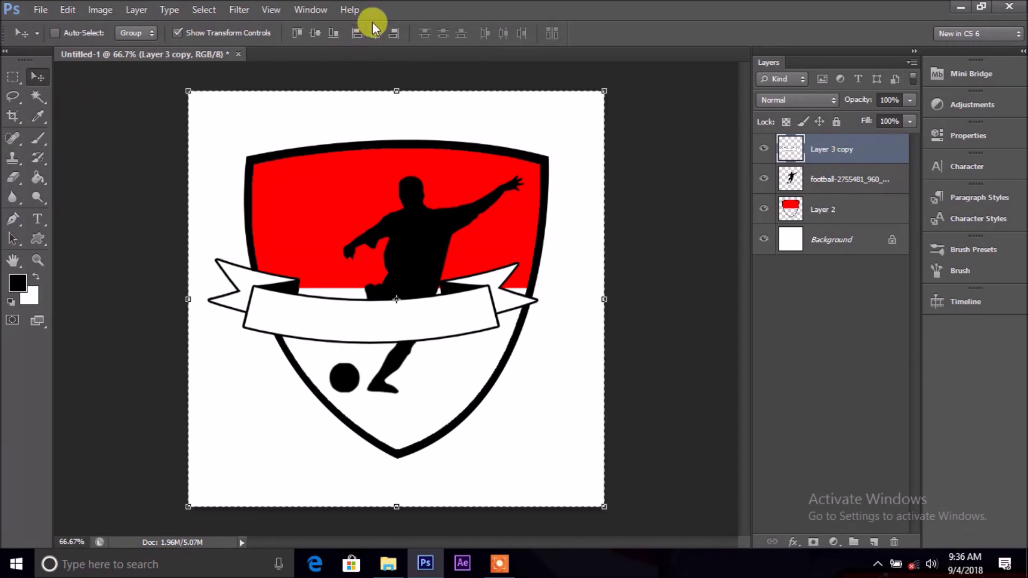
click(375, 33)
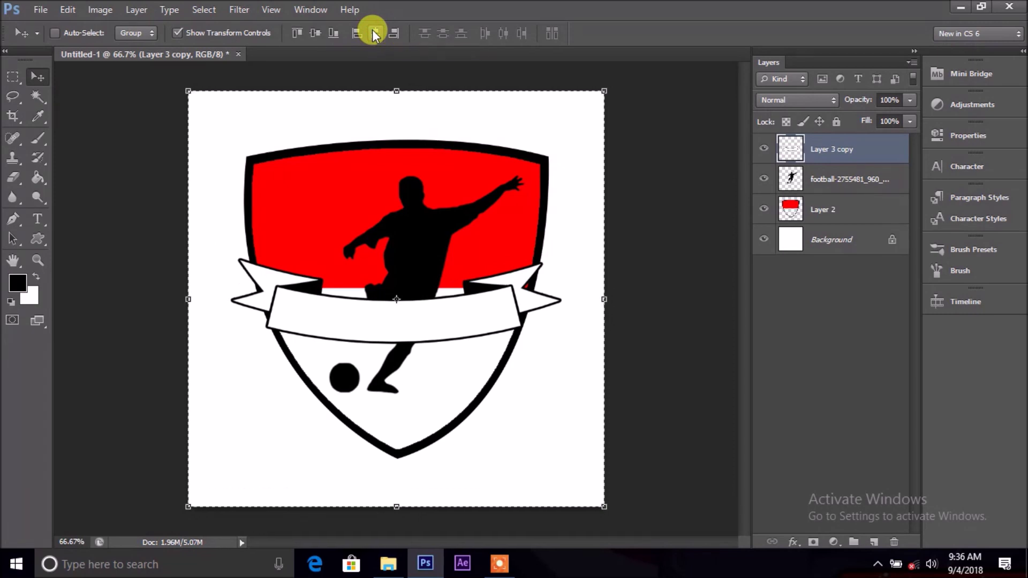
key(ctrl+d)
key(shift+Down)
key(shift+Down)
key(shift+Down)
key(shift+Down)
key(shift+Down)
key(shift+Down)
key(shift+Down)
key(shift+Down)
key(shift+Down)
key(shift+Down)
key(shift+Down)
key(shift+Down)
key(shift+Down)
key(shift+Down)
key(shift+Down)
key(shift+Down)
key(shift+Down)
key(shift+Down)
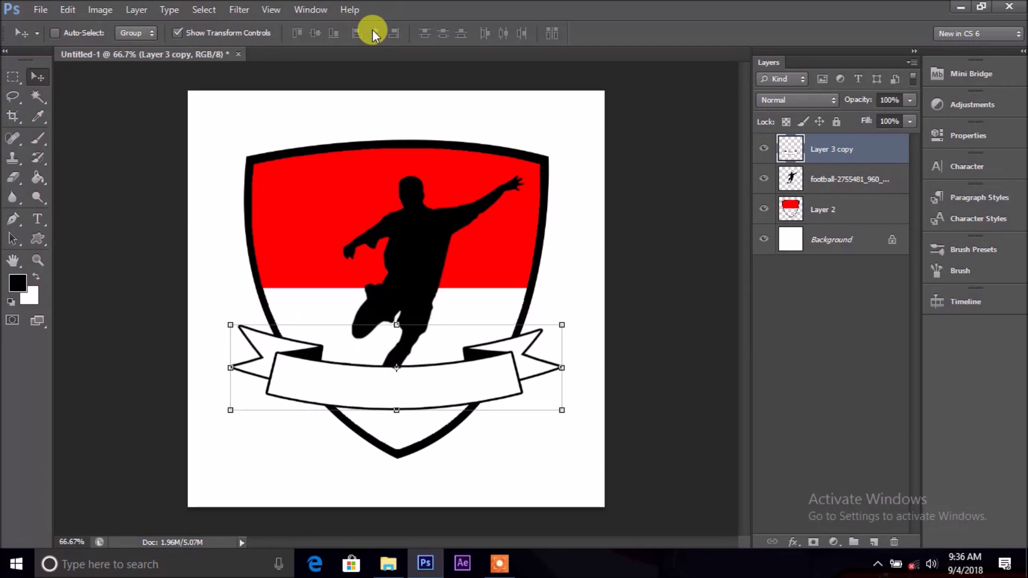
Step: Flatten and widen the ribbon, raise it over the shield's middle, and recentre it horizontally
mouse_move(396, 410)
mouse_down()
mouse_move(397, 384)
mouse_move(399, 395)
mouse_up()
drag(428, 352, 427, 328)
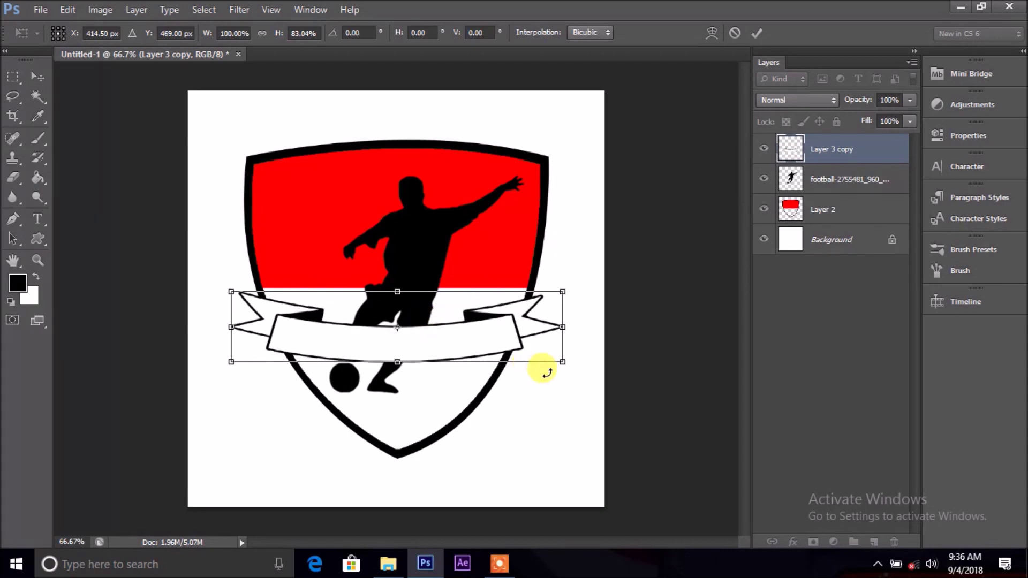
drag(562, 362, 600, 373)
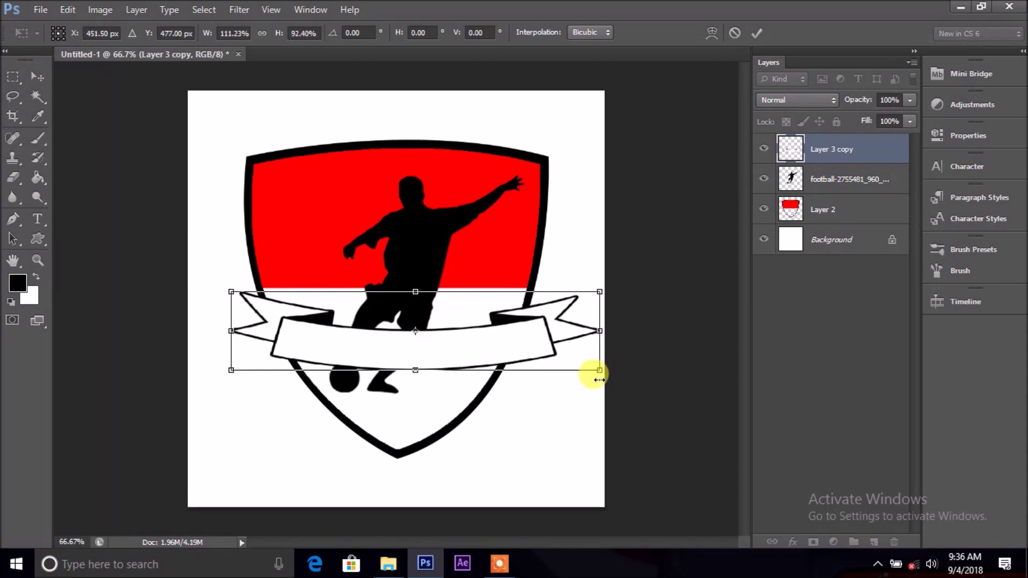
key(Return)
key(ctrl+a)
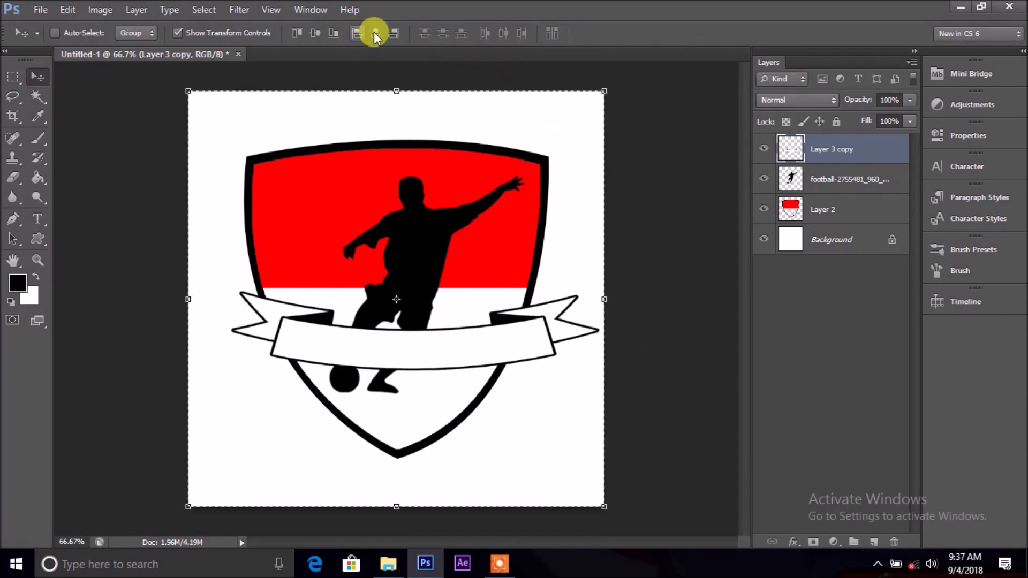
click(383, 33)
key(ctrl+d)
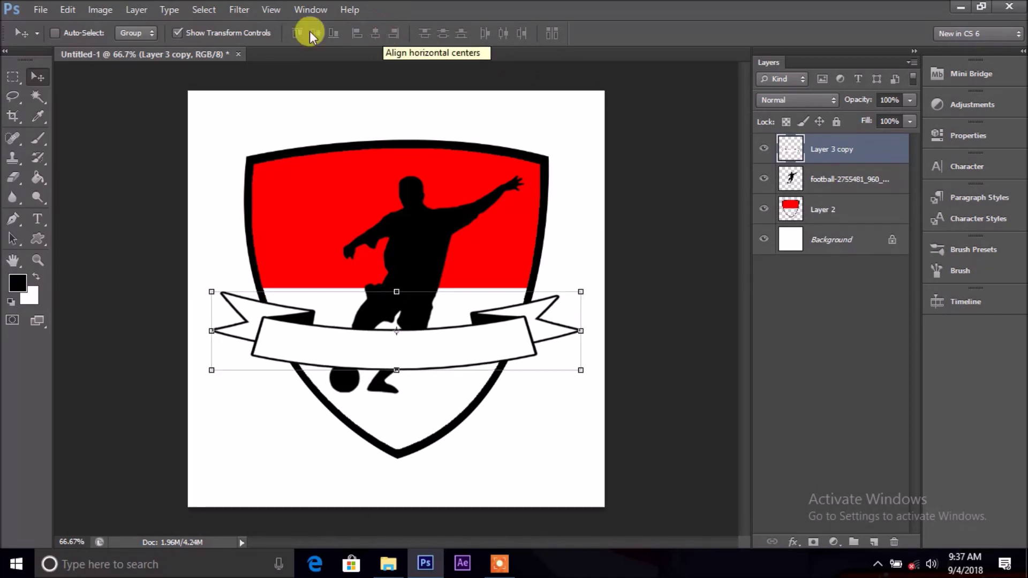
Step: Set the foreground colour to the shield's red by sampling it
click(17, 283)
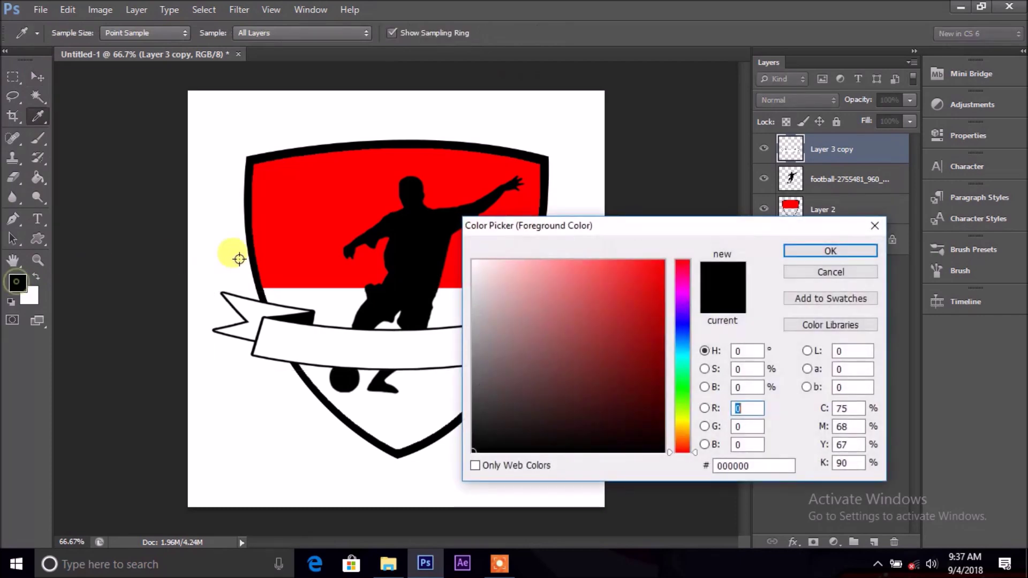
click(278, 222)
key(Return)
key(v)
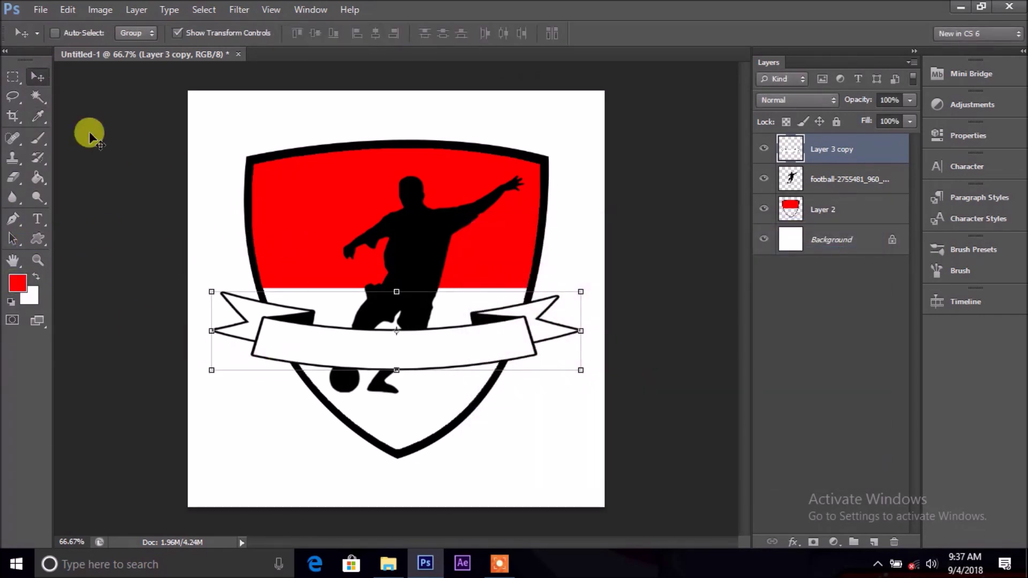
Step: Type 'XI TKJ 2' on the ribbon and select the text
click(39, 218)
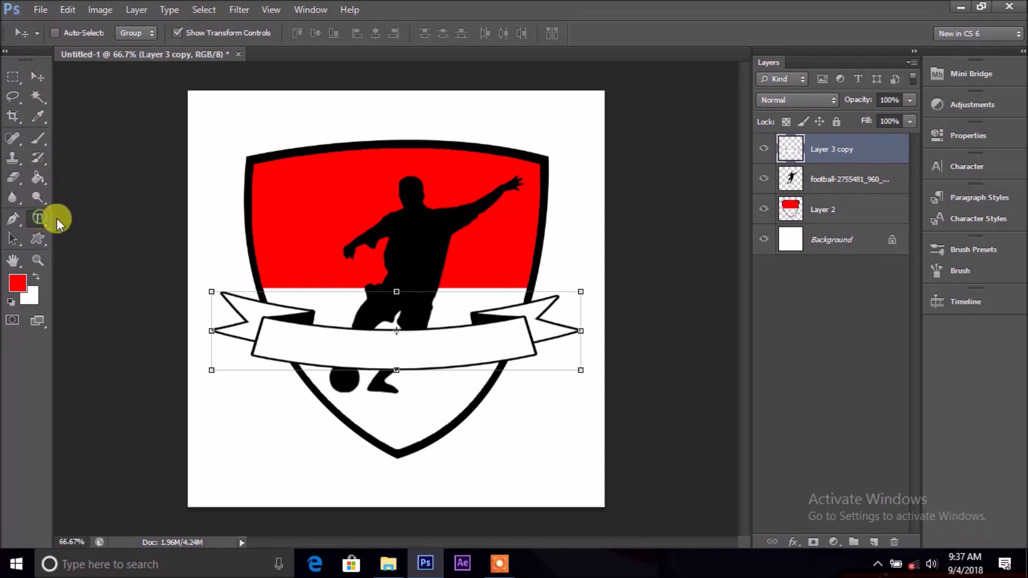
click(310, 345)
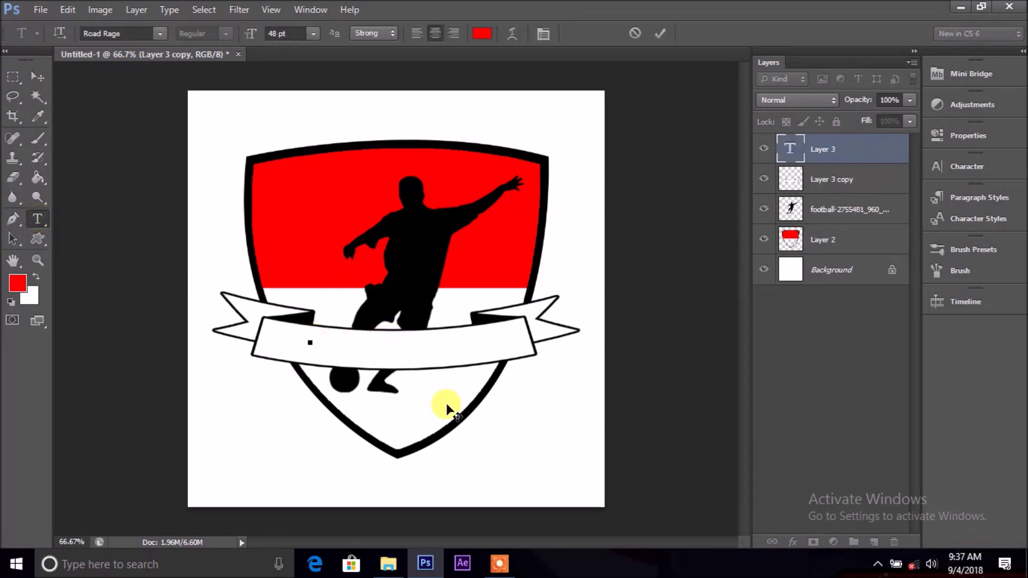
text(XI)
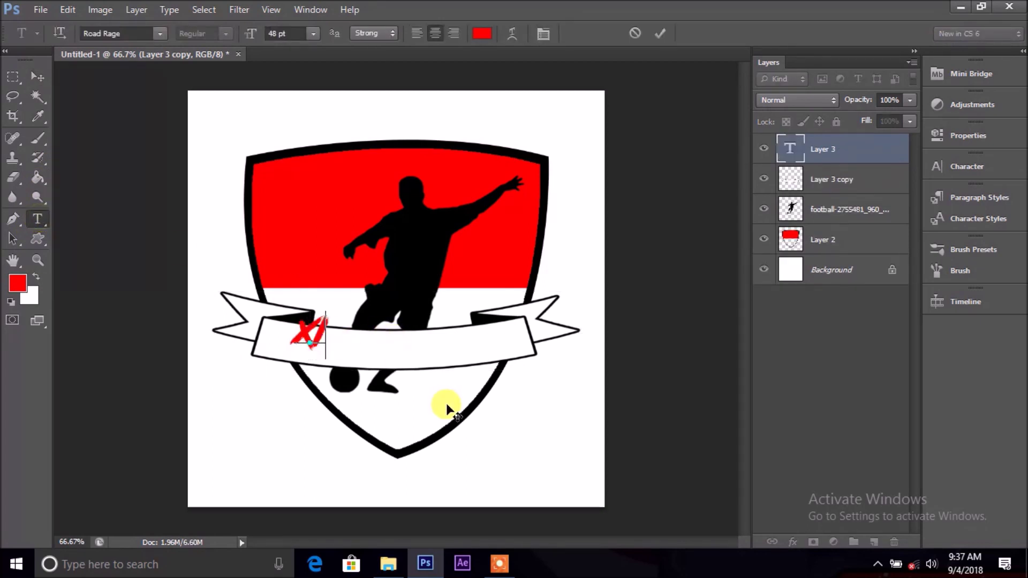
text( TKJ)
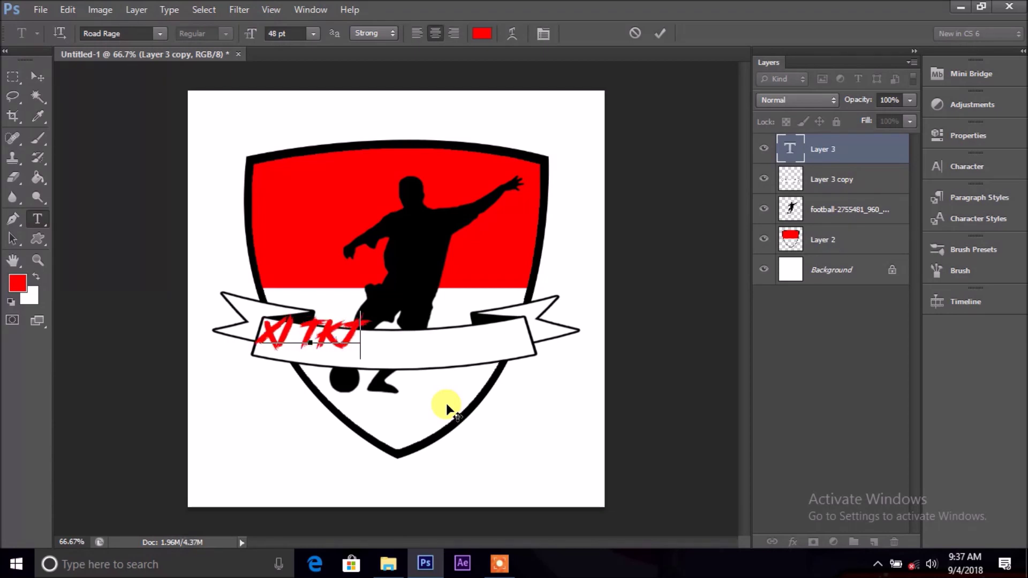
text( 2)
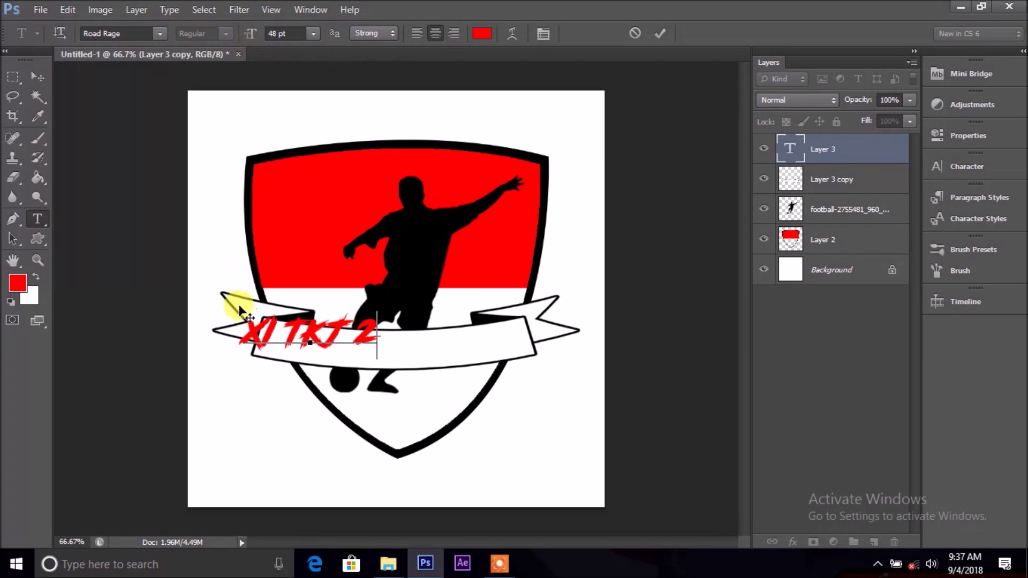
drag(238, 321, 534, 369)
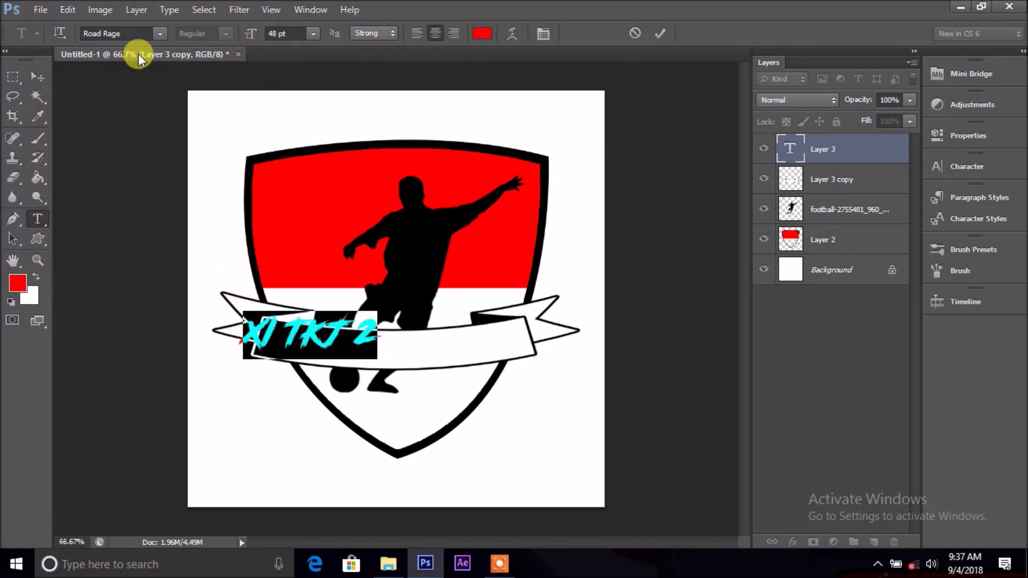
click(156, 34)
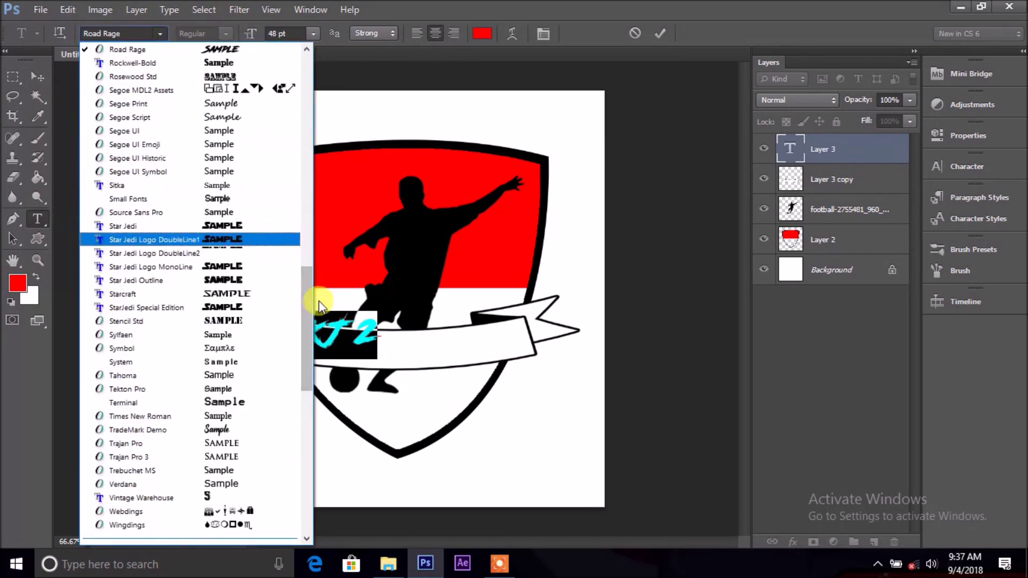
Step: Change the XI TKJ 2 text to the Demonized font and move it onto the ribbon's middle
drag(310, 307, 301, 85)
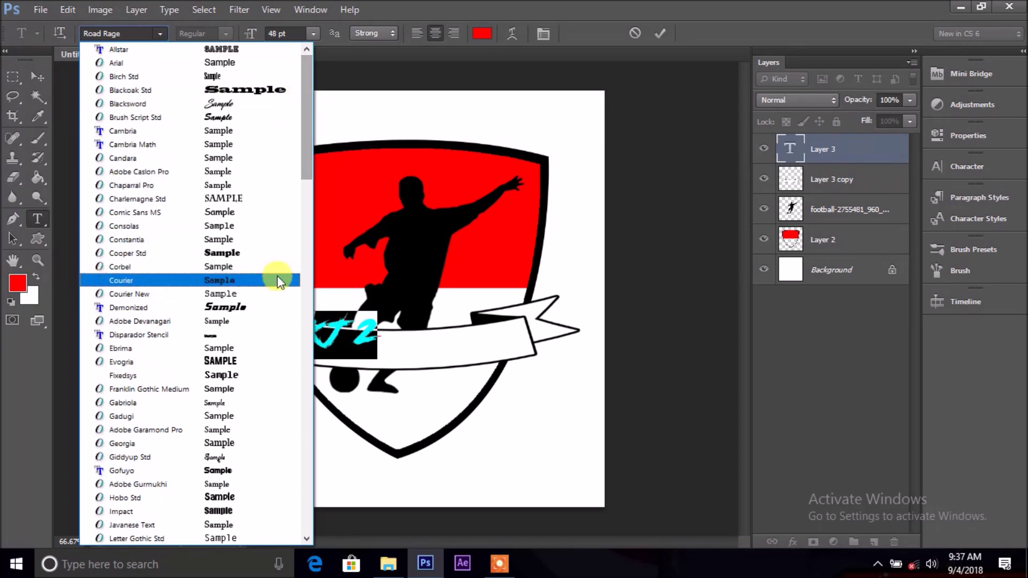
click(281, 307)
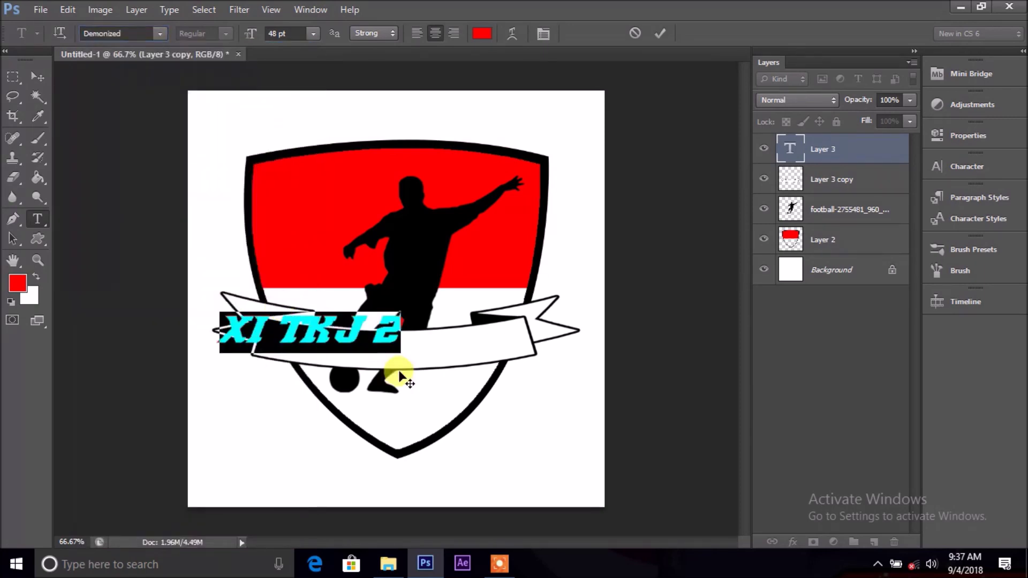
click(659, 33)
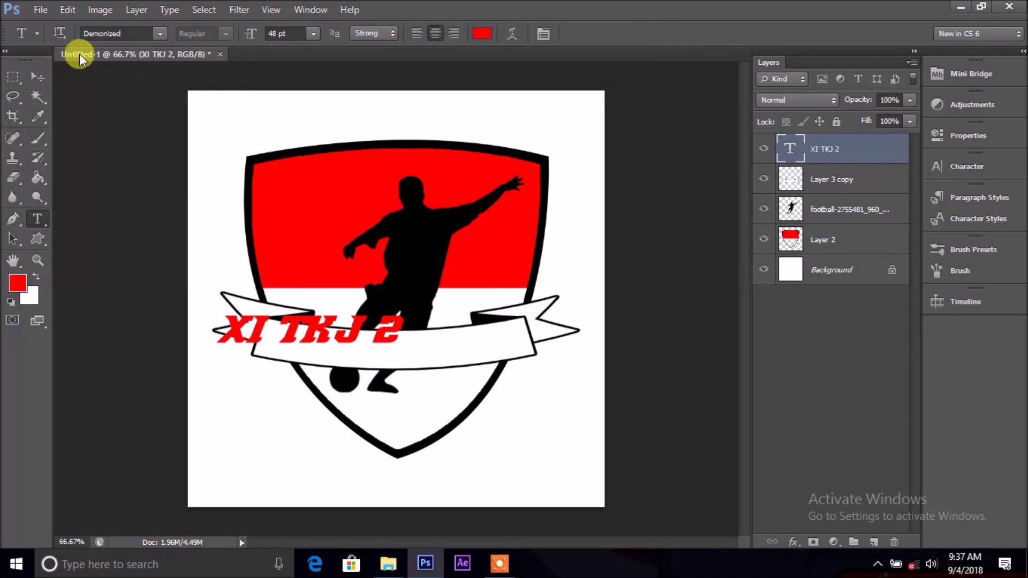
click(38, 76)
mouse_move(366, 329)
mouse_down()
mouse_move(423, 359)
mouse_move(431, 346)
mouse_up()
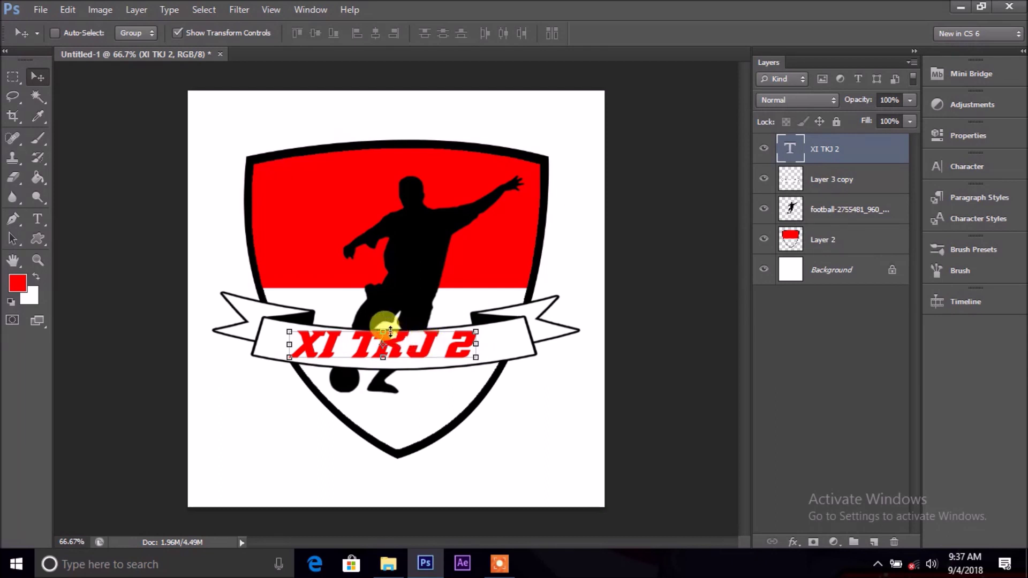
Step: Warp the XI TKJ 2 text with a gentle downward Arc matching the ribbon
click(382, 331)
click(711, 34)
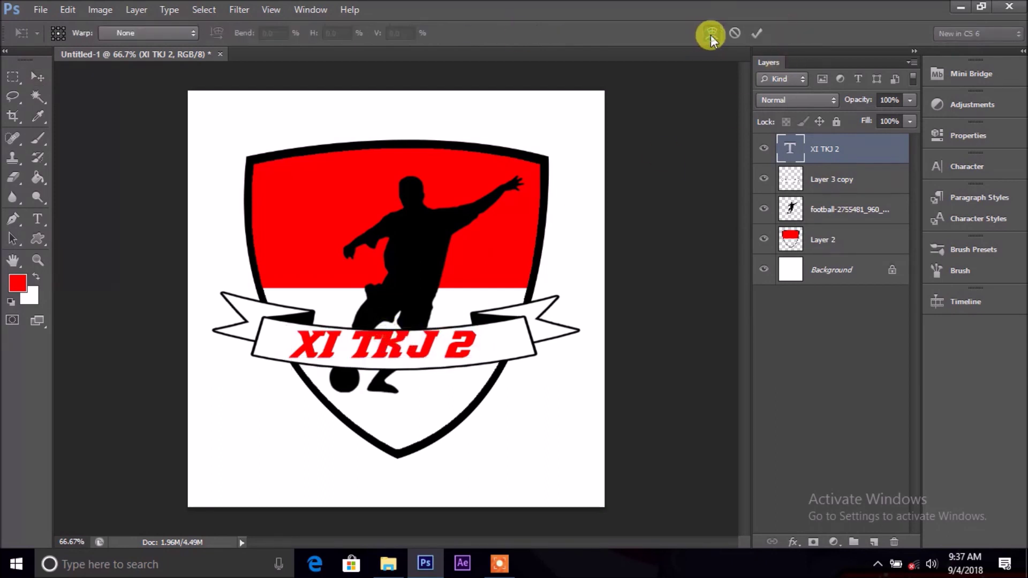
click(172, 33)
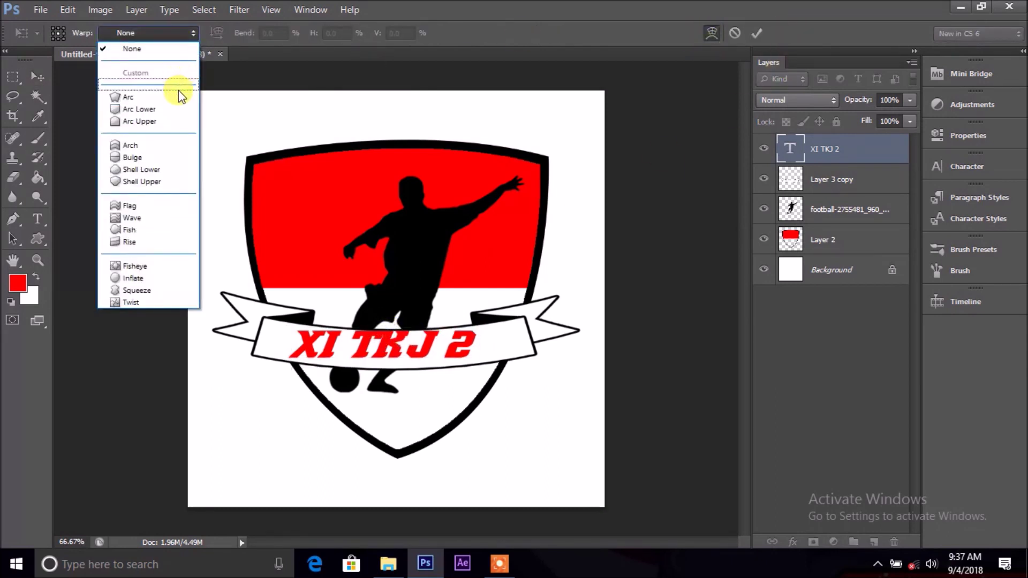
click(129, 97)
drag(386, 290, 406, 339)
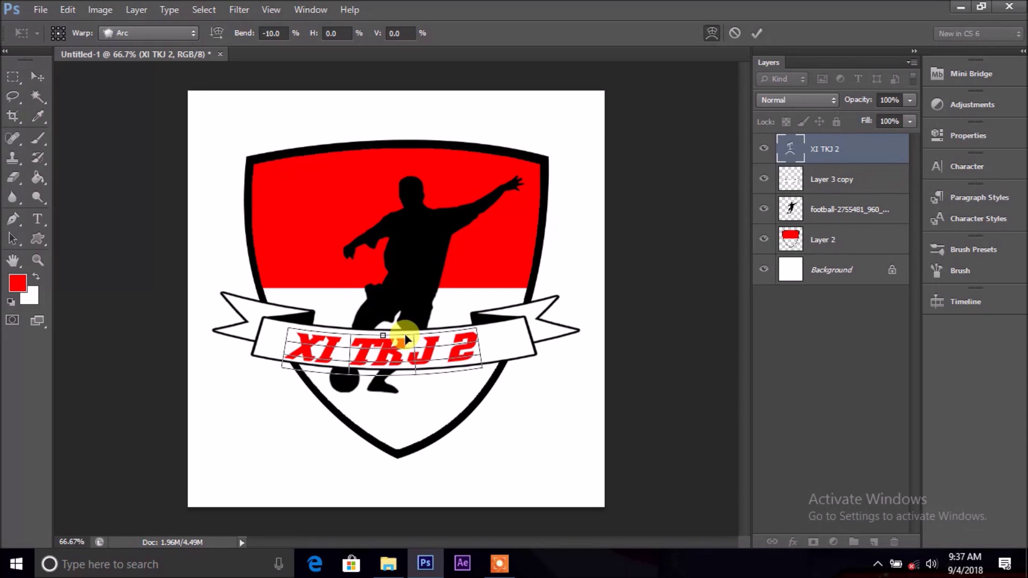
key(Return)
Step: Nudge the warped text right so it sits centred on the ribbon
drag(399, 343, 413, 343)
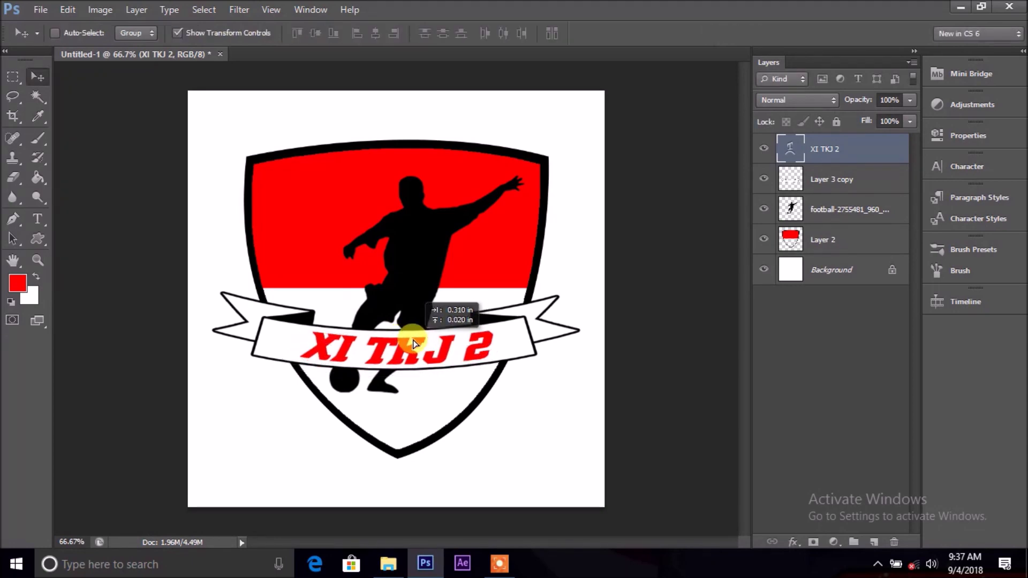
drag(413, 344, 414, 344)
key(ctrl+a)
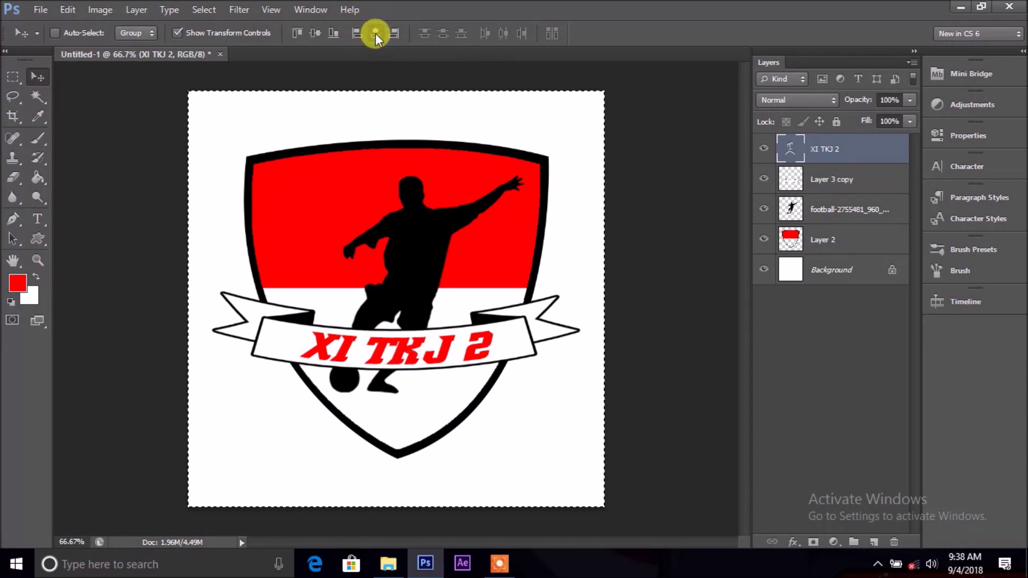
key(ctrl+d)
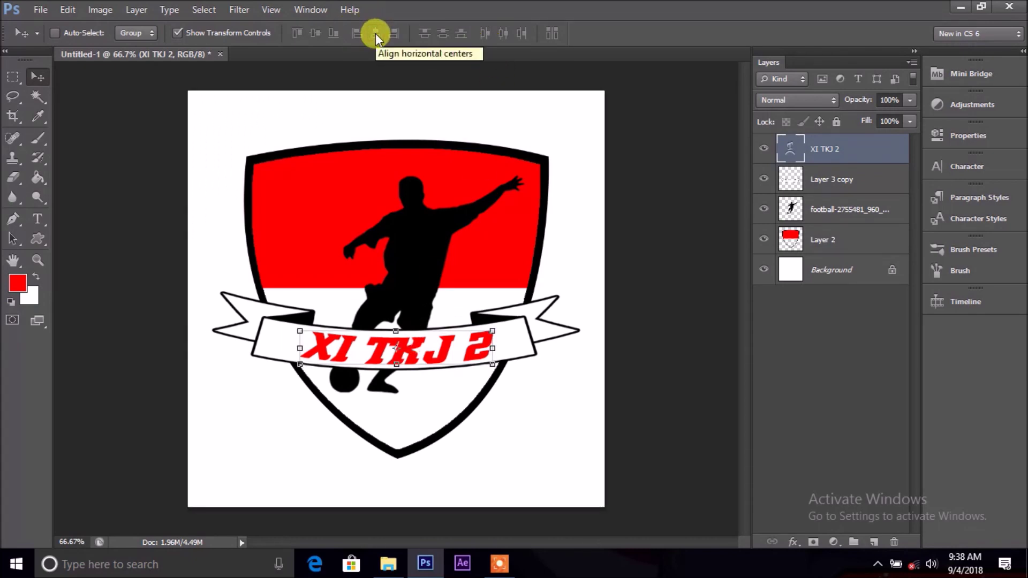